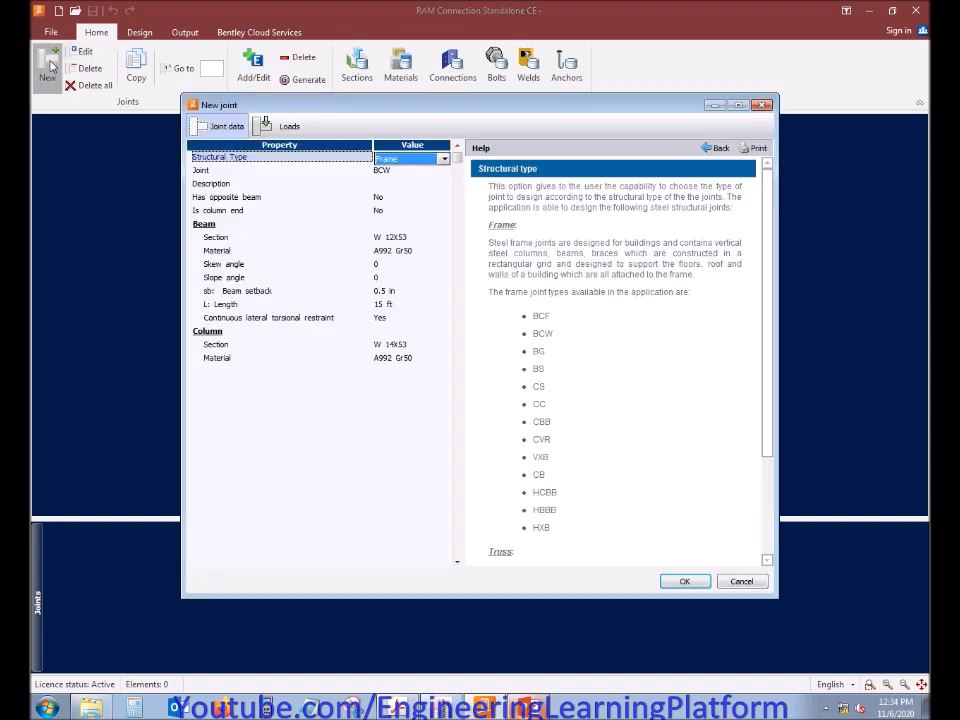
Set the new joint's structural type to Frame and its joint type to BCF, and open the beam section for editing
click(443, 158)
click(443, 158)
click(439, 170)
click(443, 171)
scroll(405, 190, up, 1)
click(401, 185)
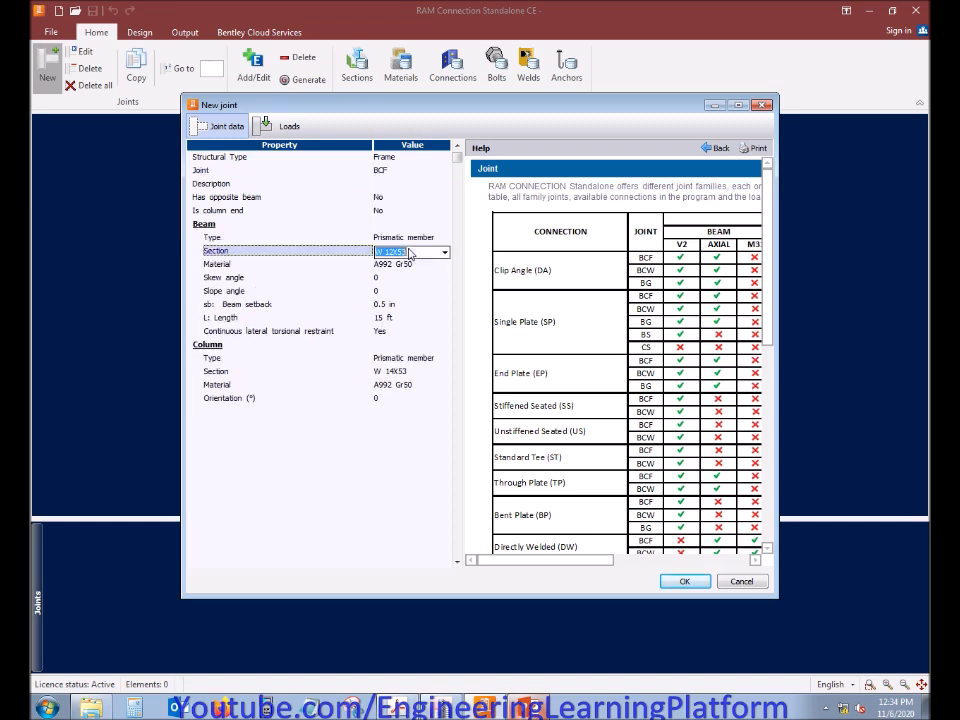
click(409, 251)
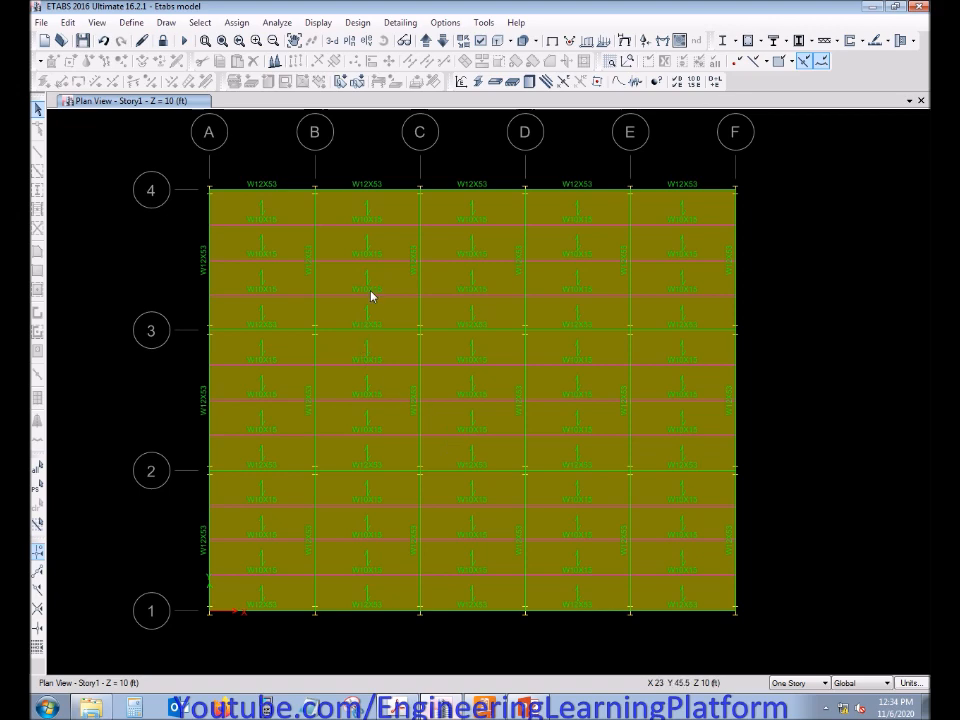
Switch to ETABS and hide the floor objects in the Story1 plan view
click(478, 43)
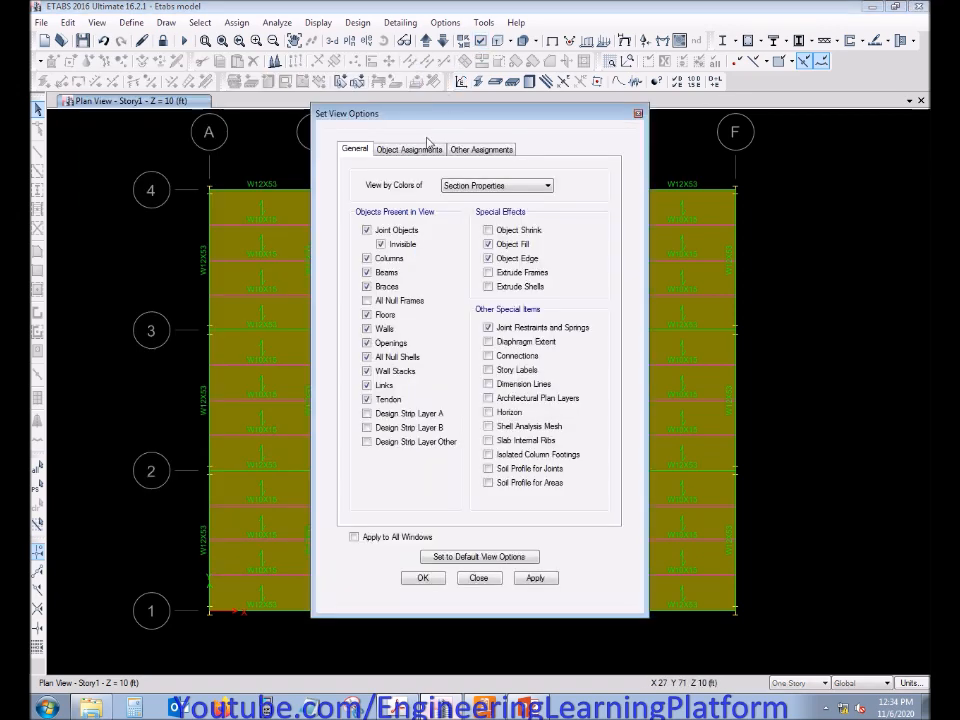
click(392, 317)
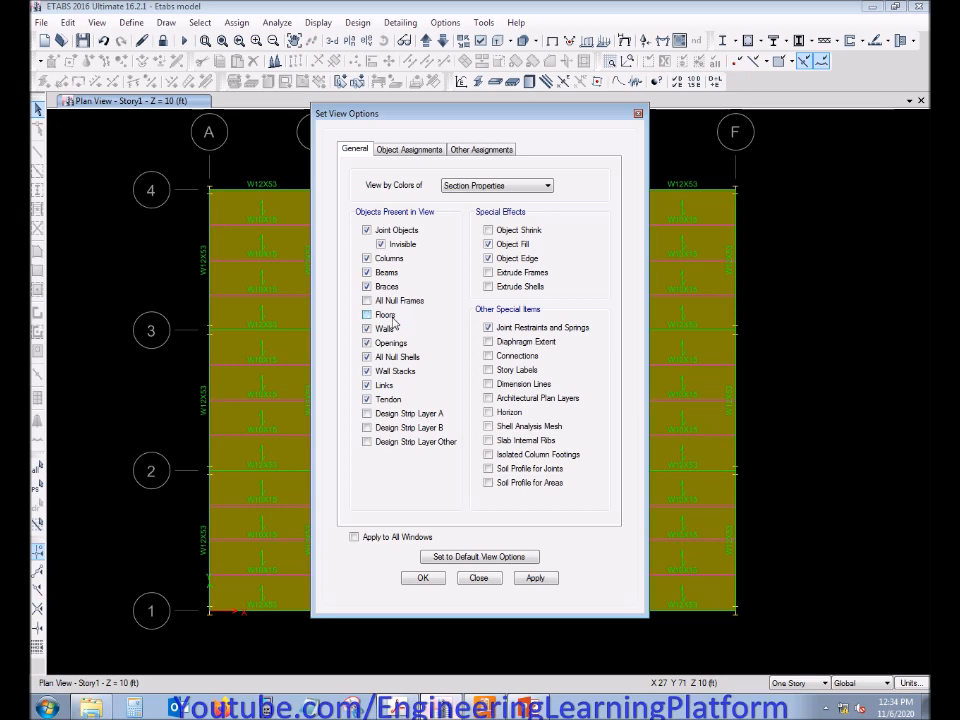
click(423, 577)
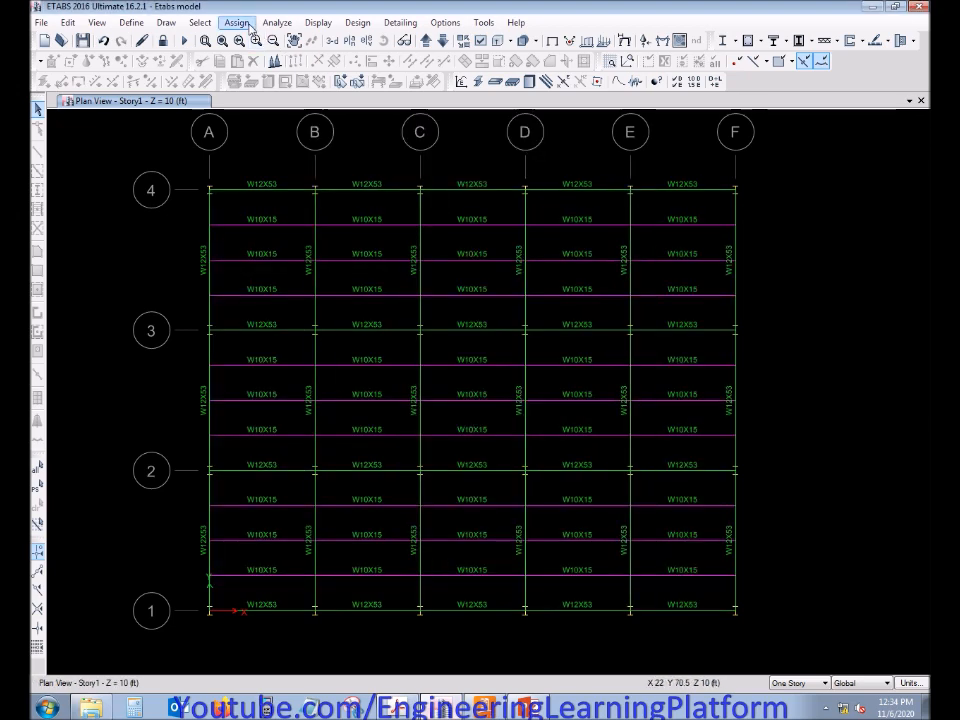
Select all frames with W10 section properties, using the filter "w10", and hide them from the plan view
click(199, 22)
mouse_move(163, 39)
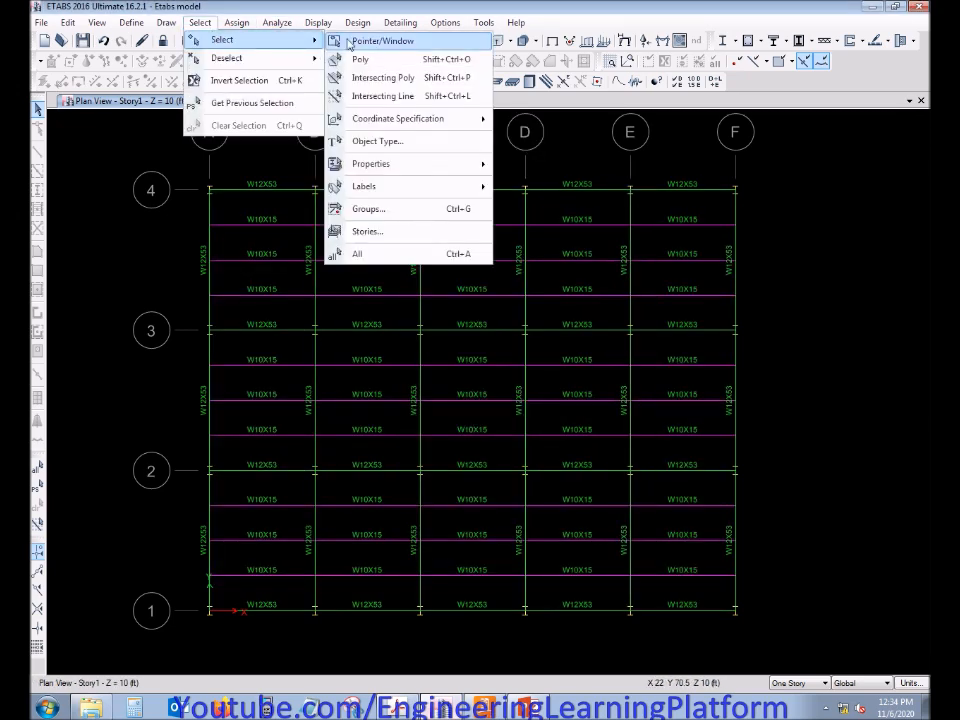
mouse_move(388, 167)
click(545, 188)
text(w10)
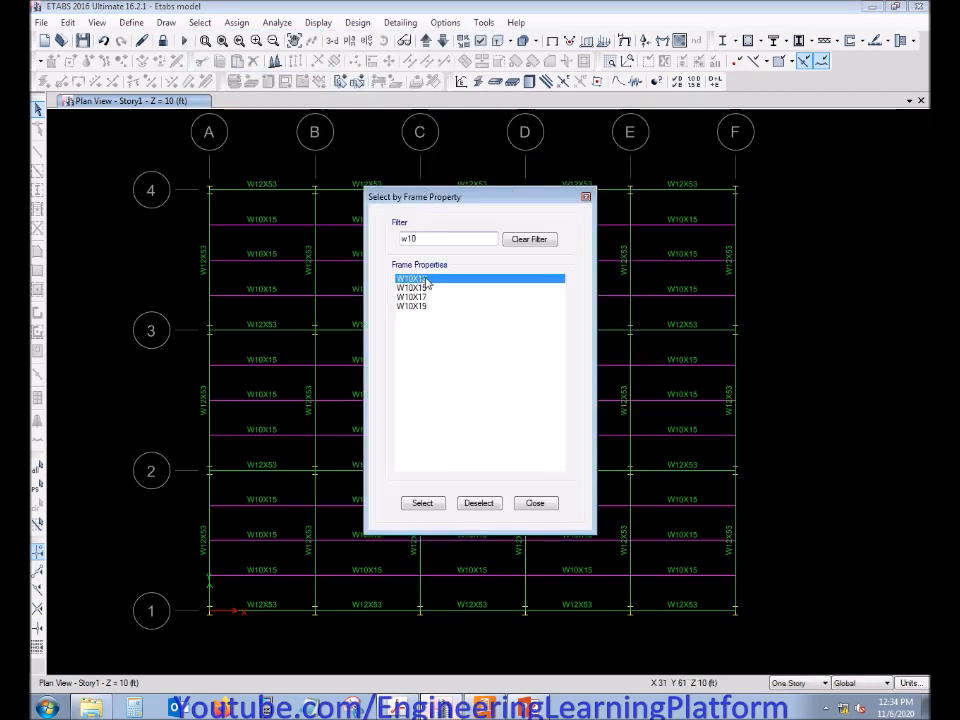
drag(427, 285, 427, 428)
click(424, 508)
click(536, 504)
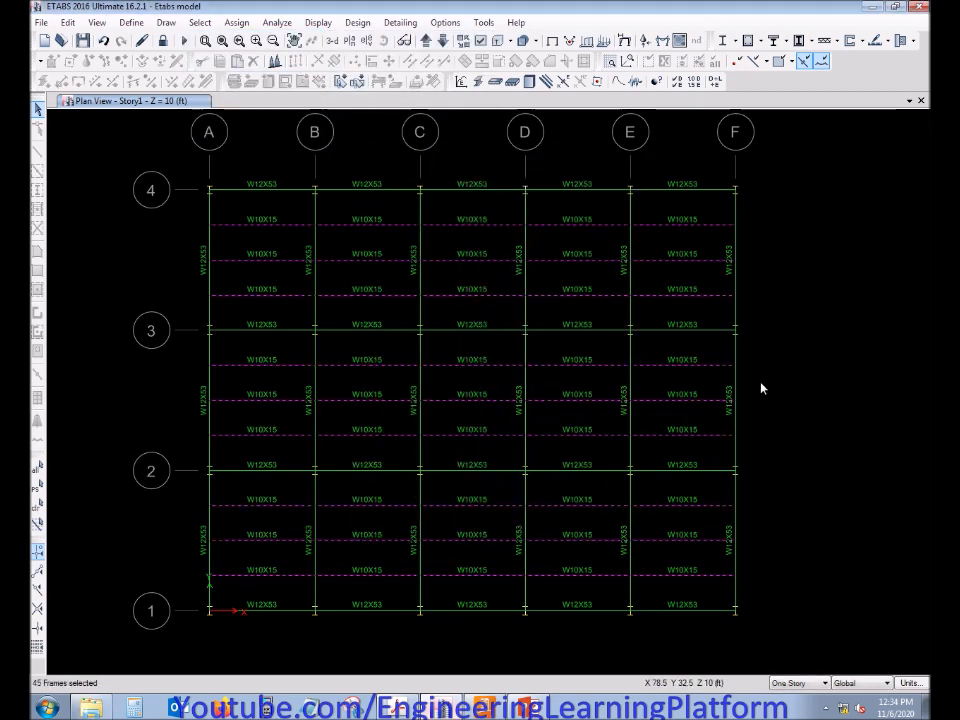
right_click(761, 388)
click(778, 493)
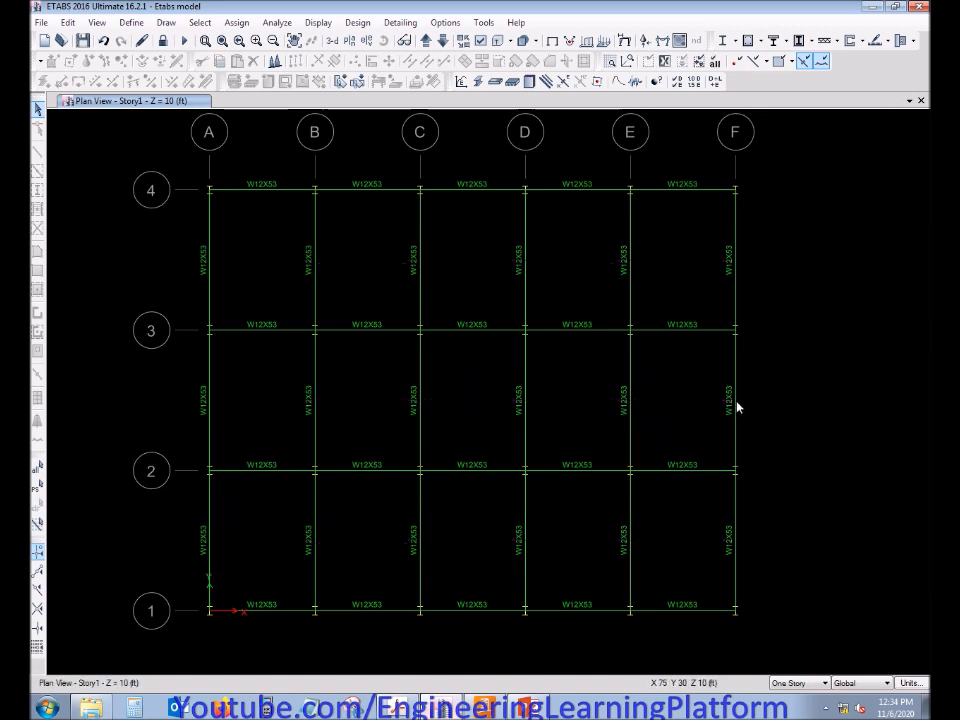
Select the W12X53 beams running along gridlines 1 to 4 in the X direction and hide them from the plan view
drag(606, 634, 550, 164)
drag(685, 640, 655, 168)
drag(476, 664, 437, 187)
drag(386, 155, 257, 198)
right_click(270, 235)
click(304, 343)
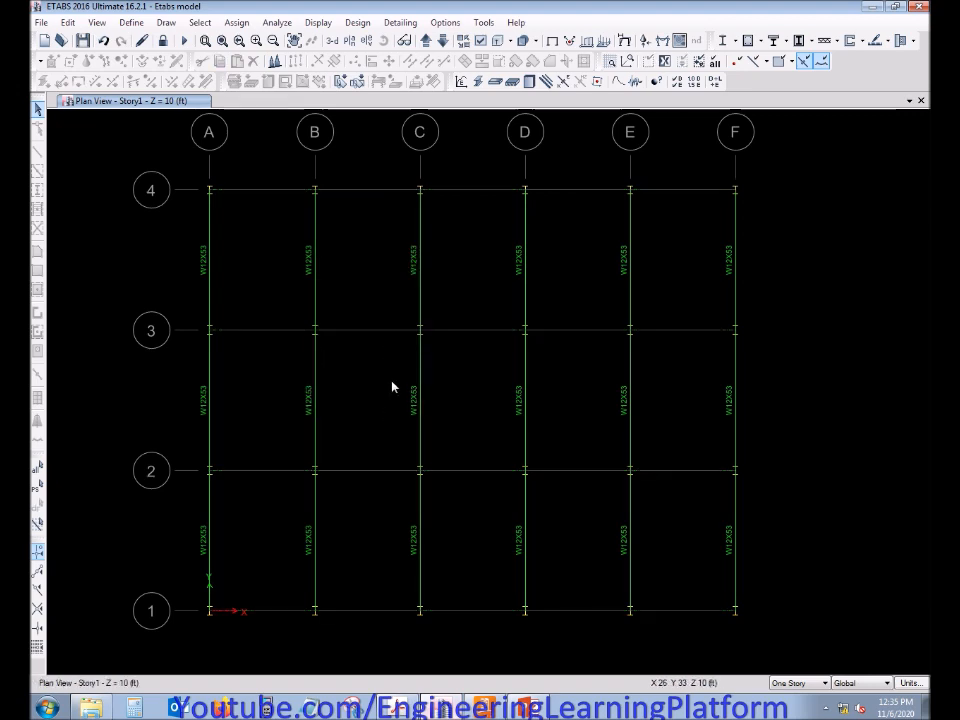
Check the length of a gridline B beam in ETABS, set the RAM Connection beam length to 20 ft and create the joint
click(492, 708)
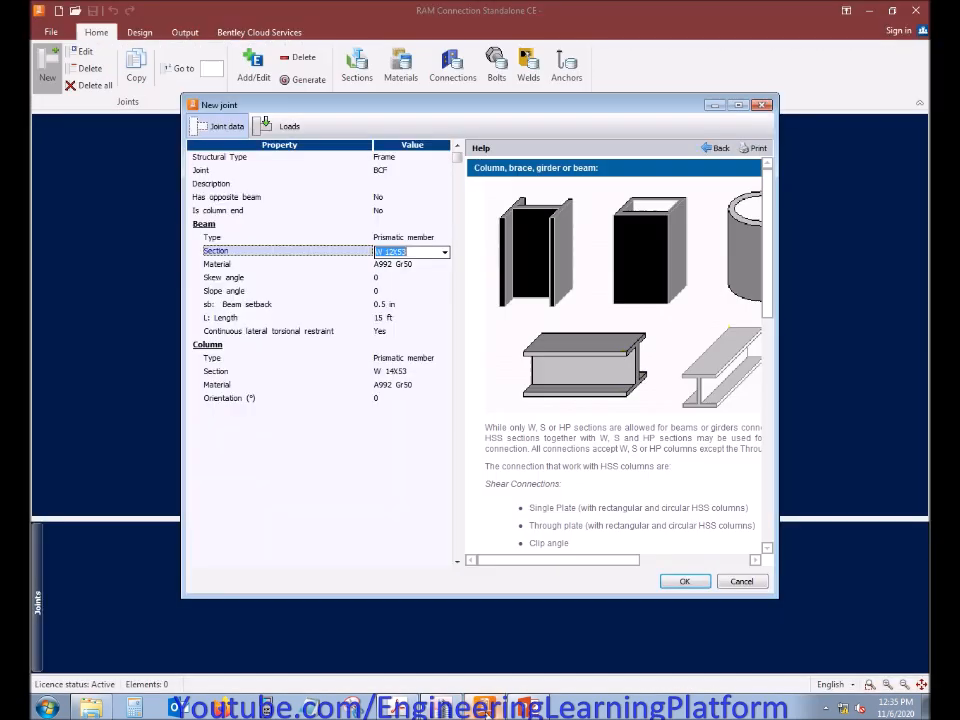
click(400, 318)
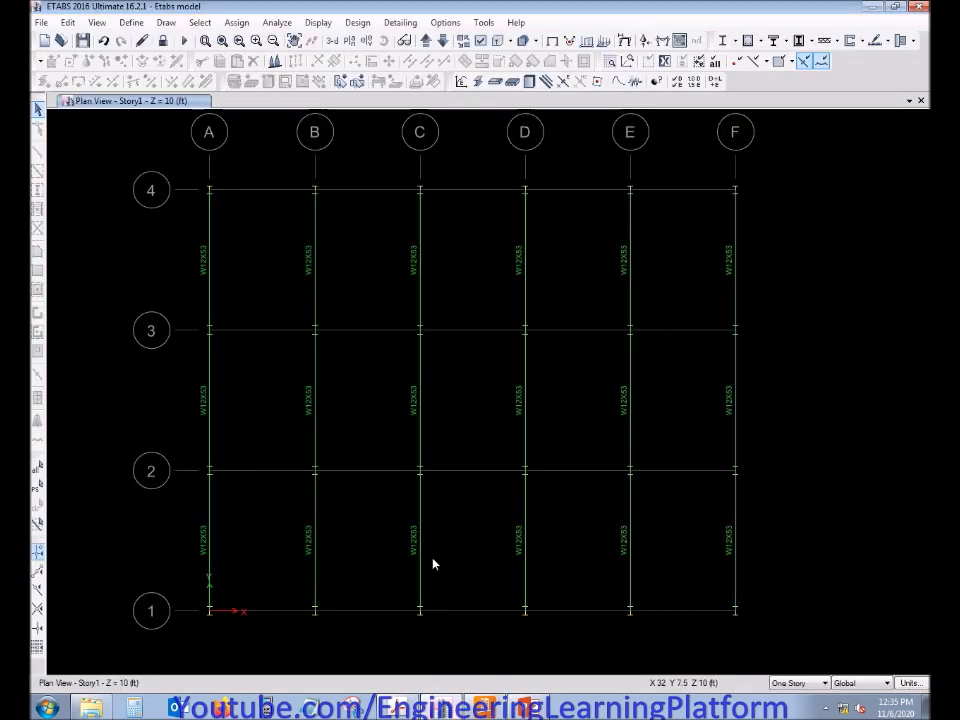
right_click(315, 298)
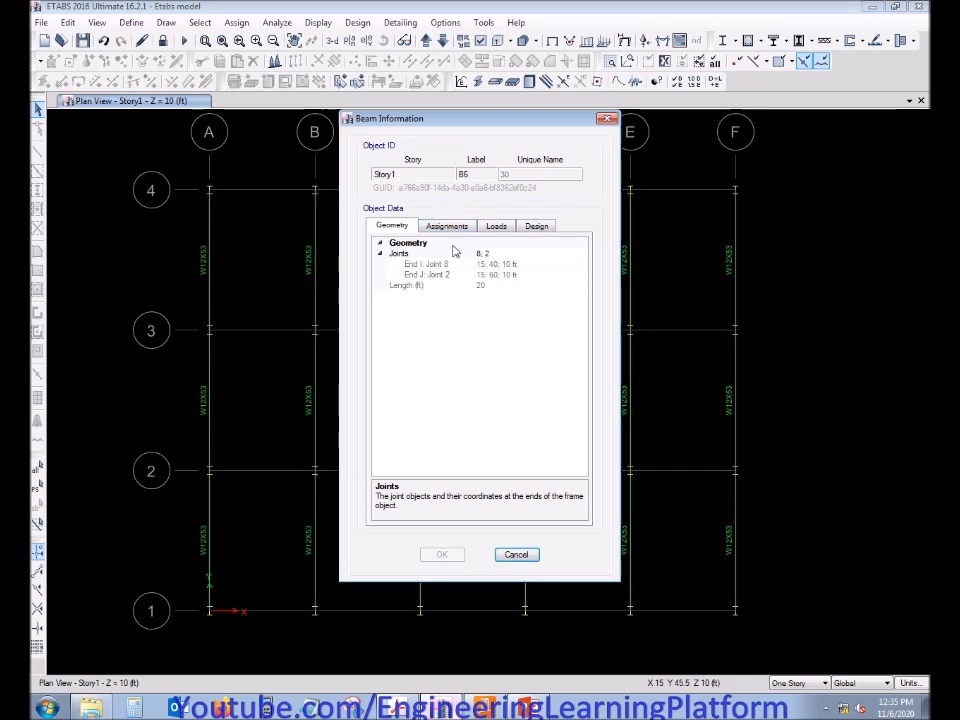
click(515, 555)
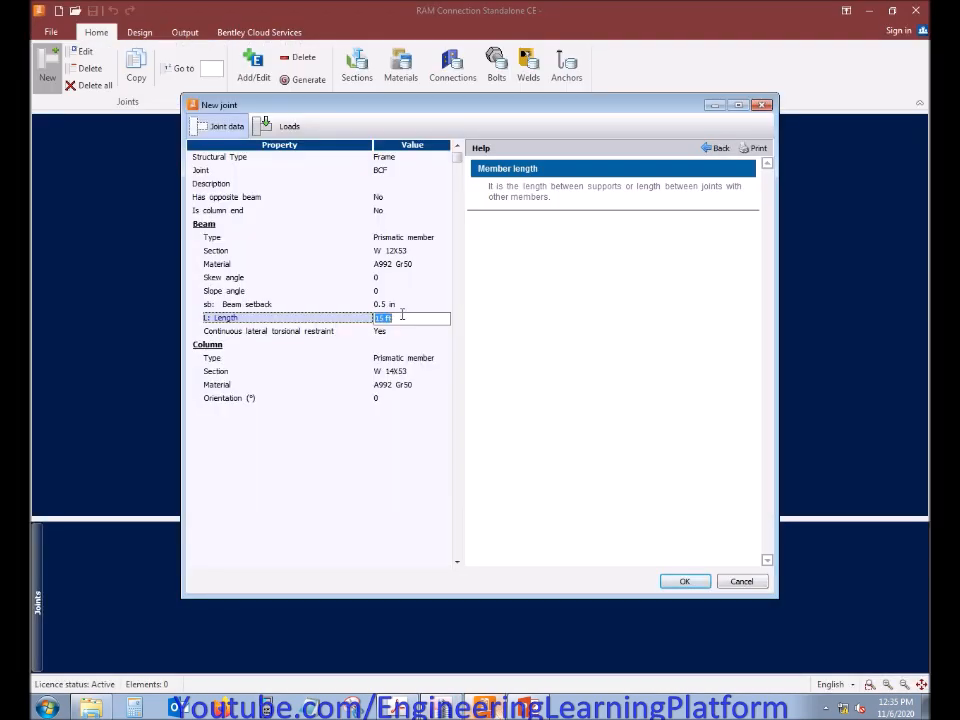
key(Return)
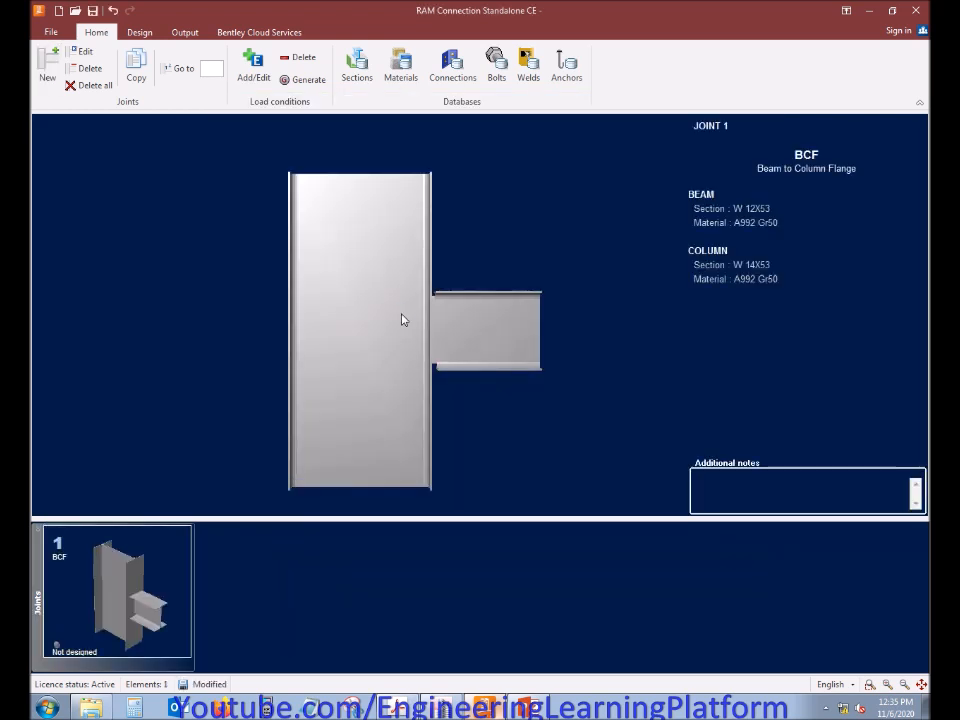
Compare the joint's column section in RAM Connection with the column labels in the ETABS 3-D view and accept the joint data
click(81, 55)
click(372, 371)
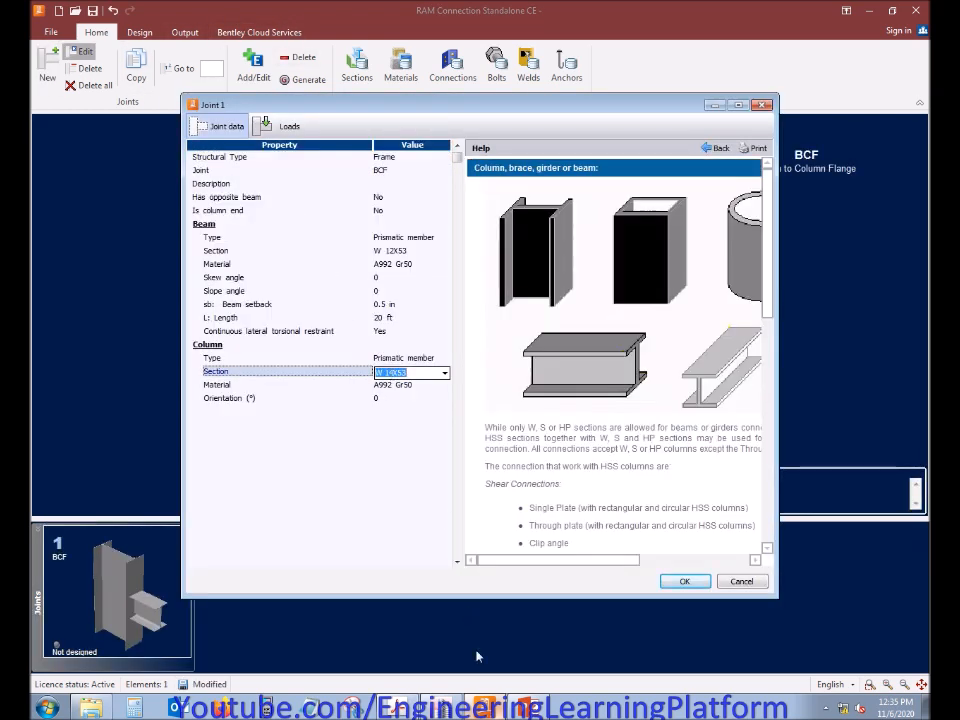
click(480, 700)
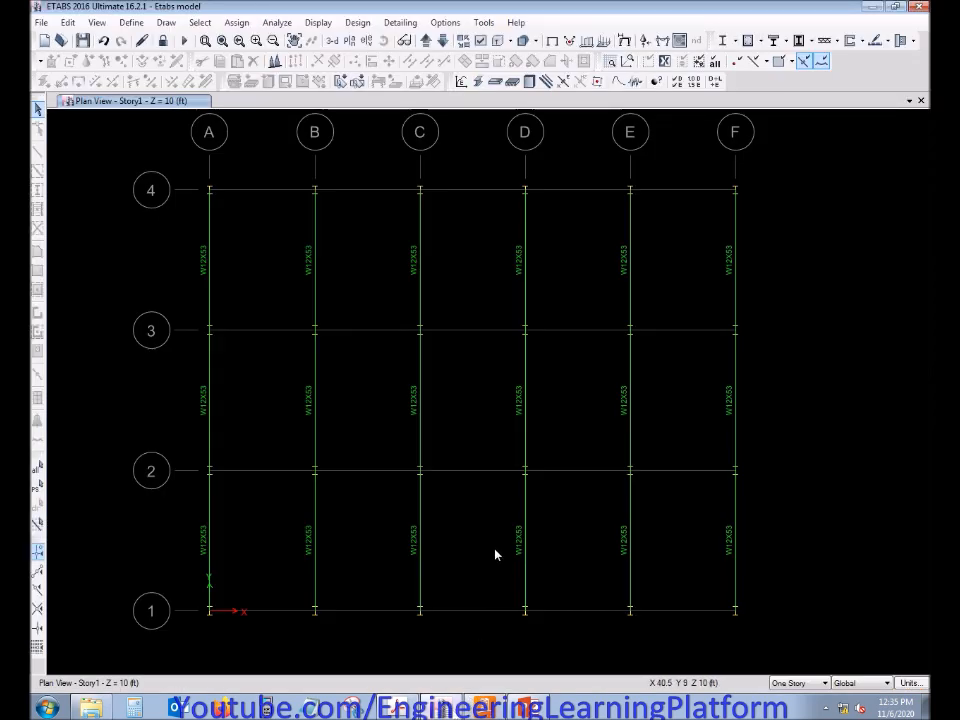
click(403, 40)
drag(578, 561, 506, 440)
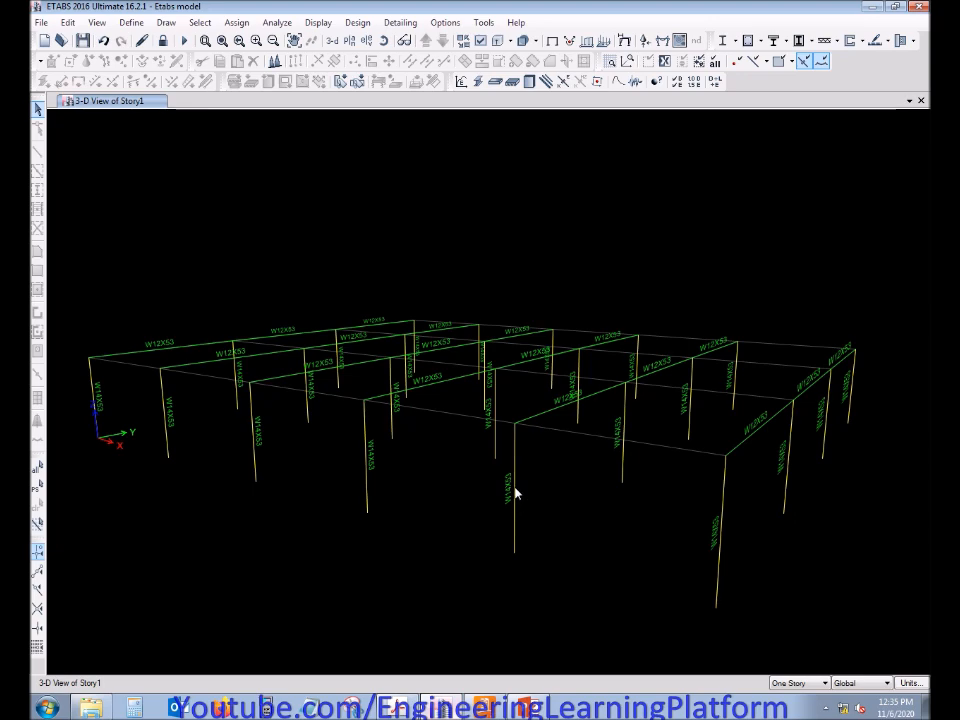
click(322, 40)
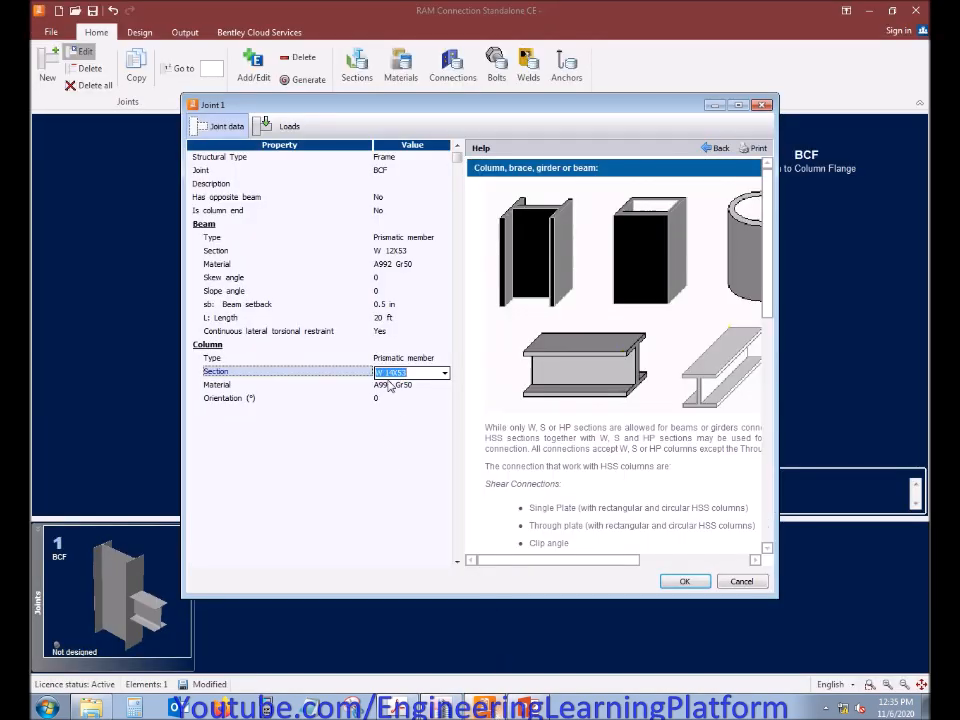
click(684, 581)
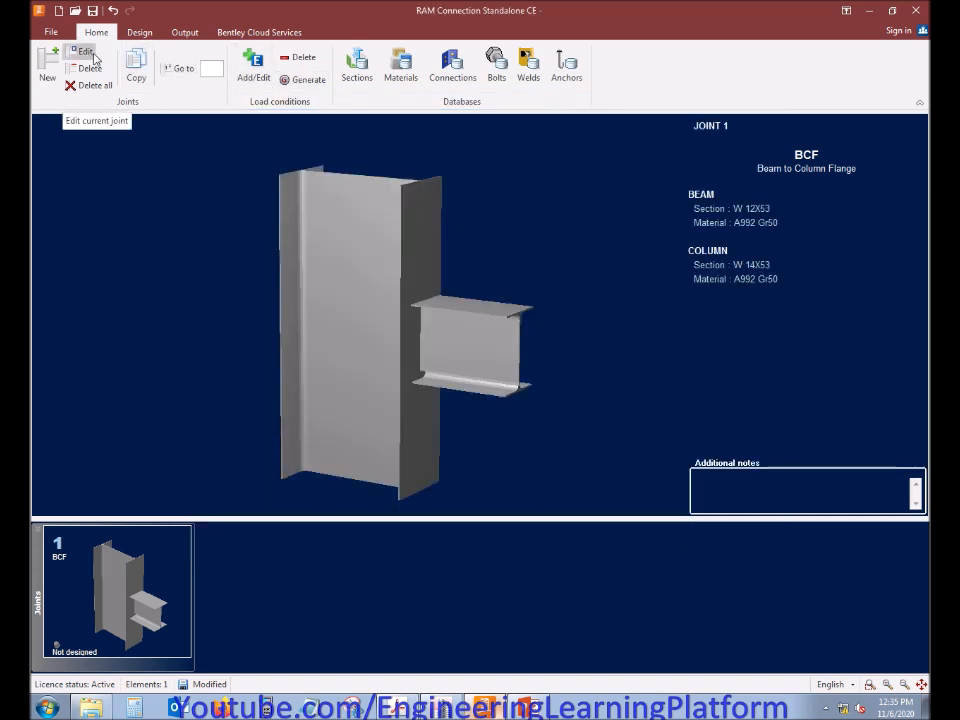
Add the Live Load, Seismic in X and Seismic in Z load cases to the load conditions
click(255, 63)
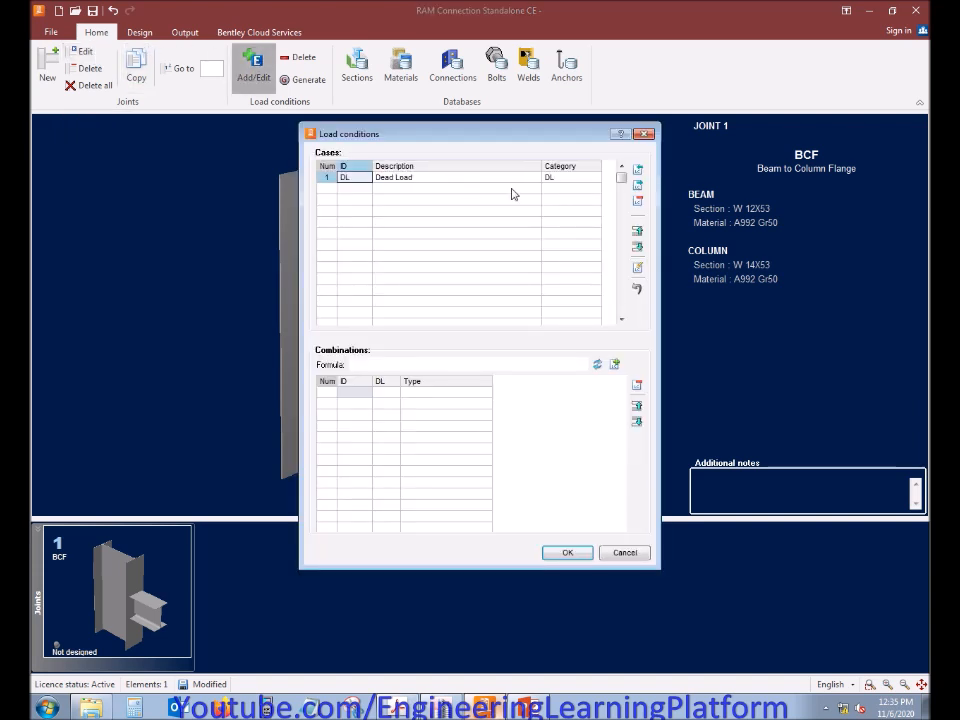
click(636, 171)
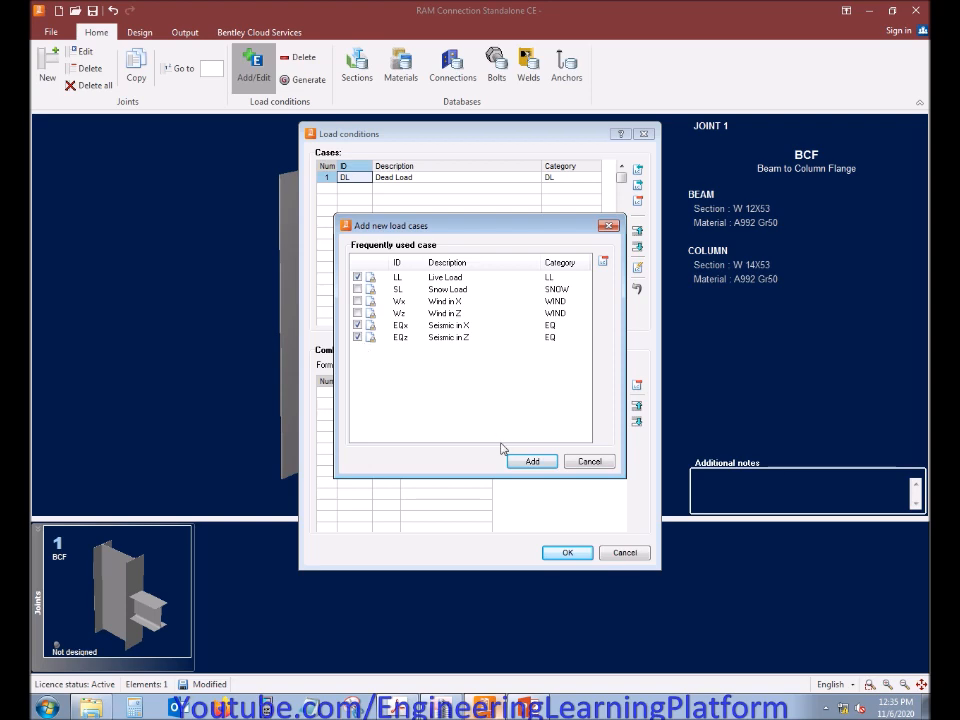
click(528, 462)
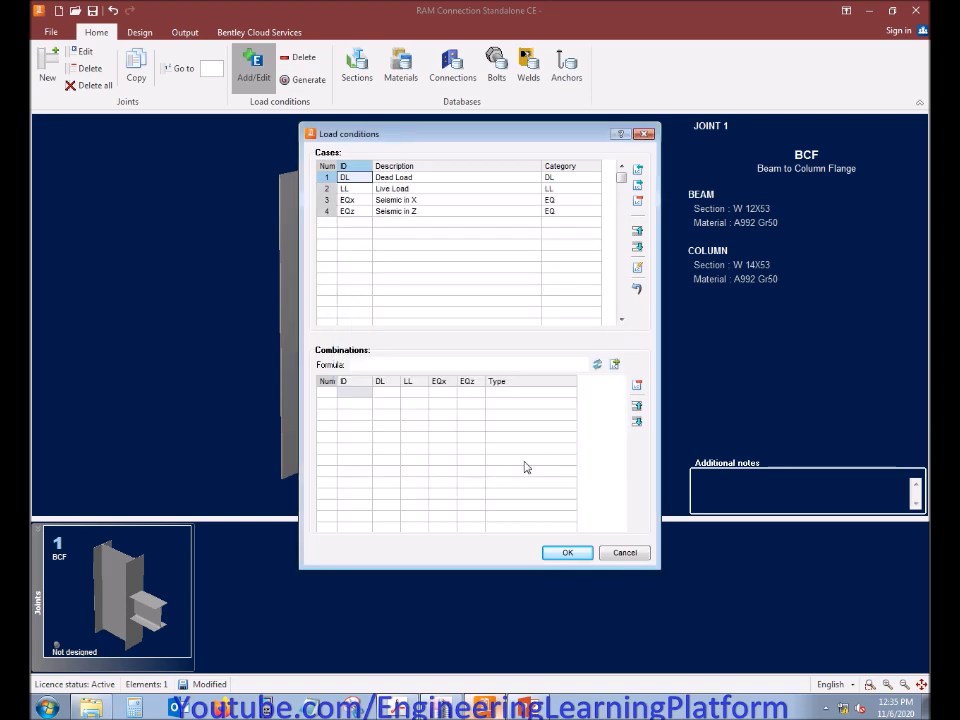
click(566, 553)
Generate load combinations from the ASCE 7-10 LRFD factored load combos file
click(303, 79)
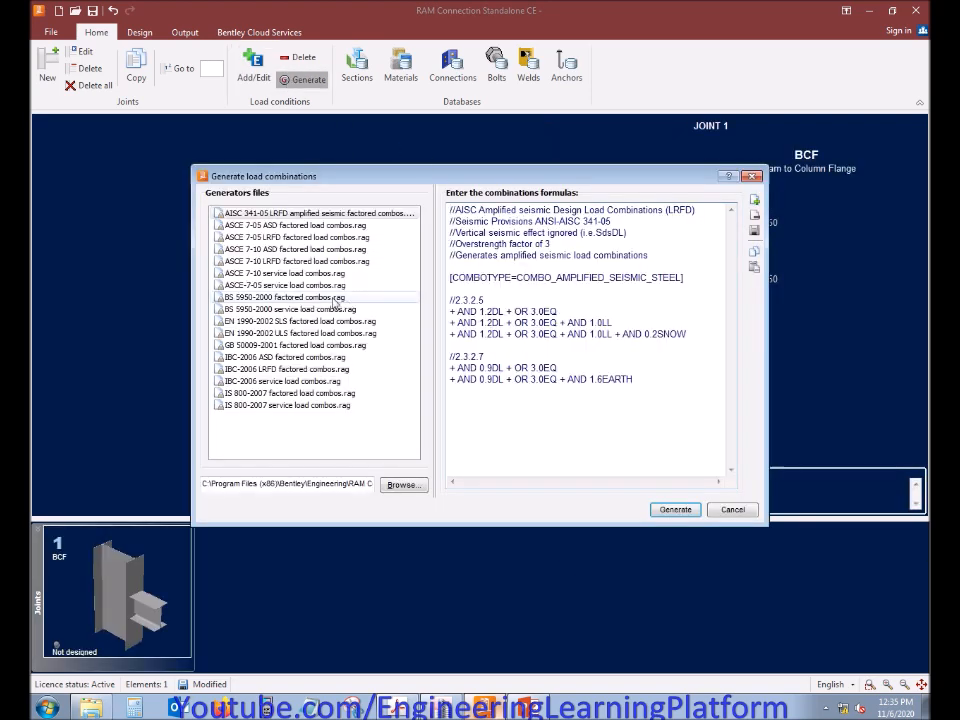
click(300, 261)
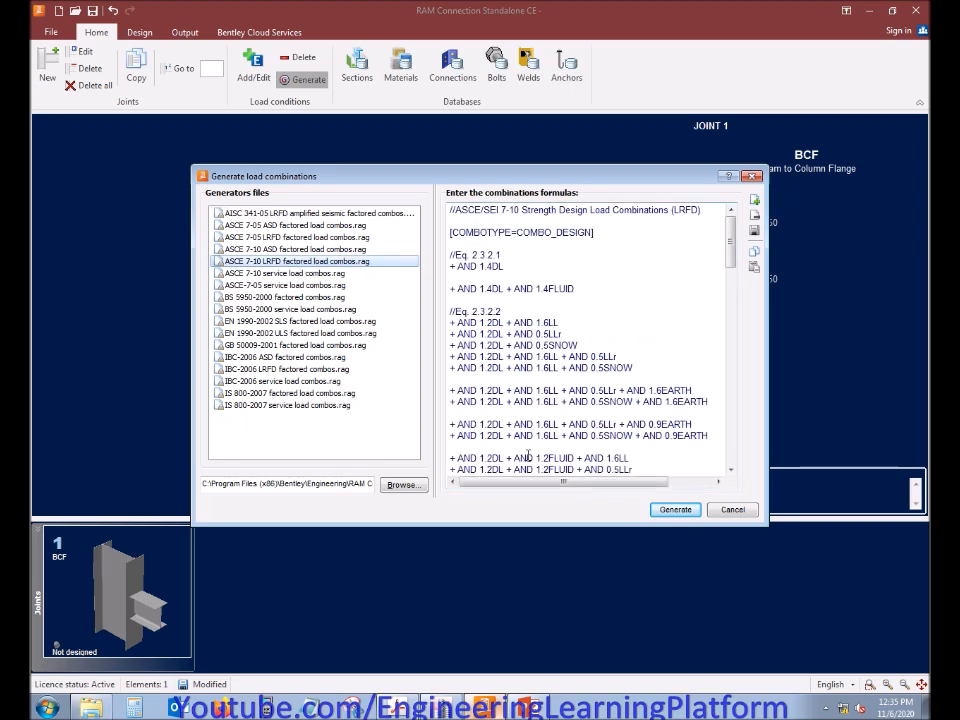
click(662, 512)
click(548, 476)
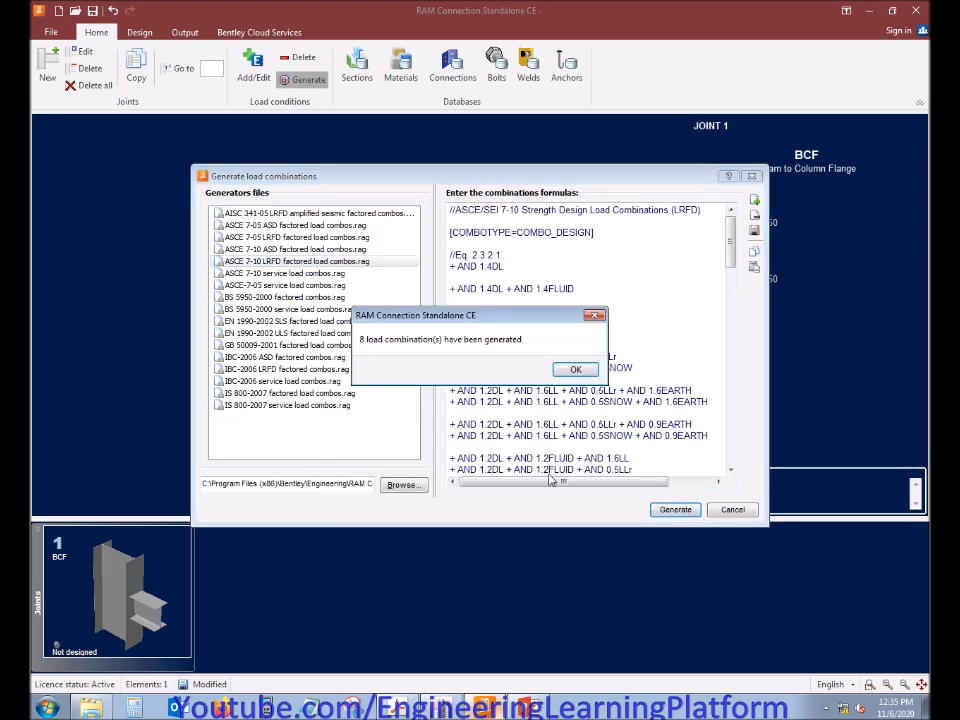
click(575, 370)
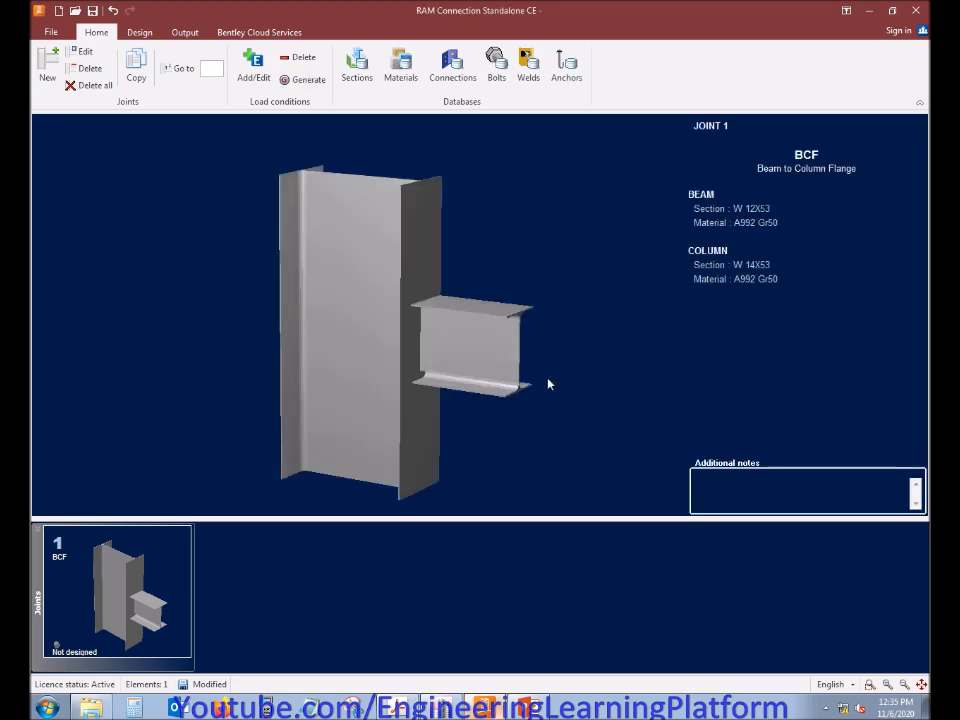
Open joint 1 for editing and examine the beam V2, axial and M33 entries in its load table
drag(548, 379, 544, 379)
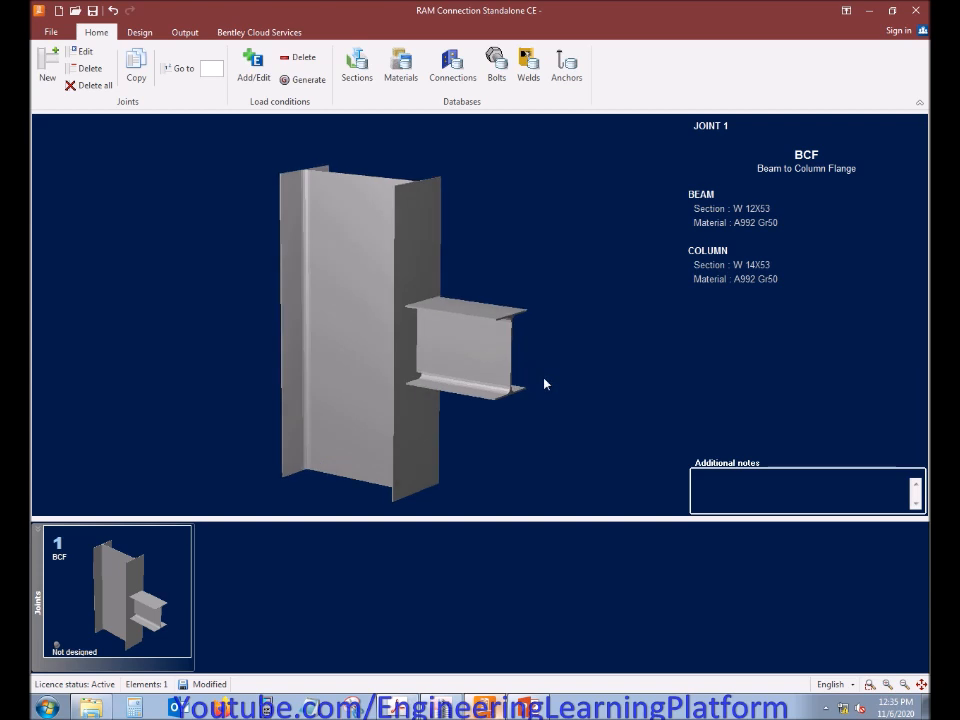
click(82, 52)
click(287, 126)
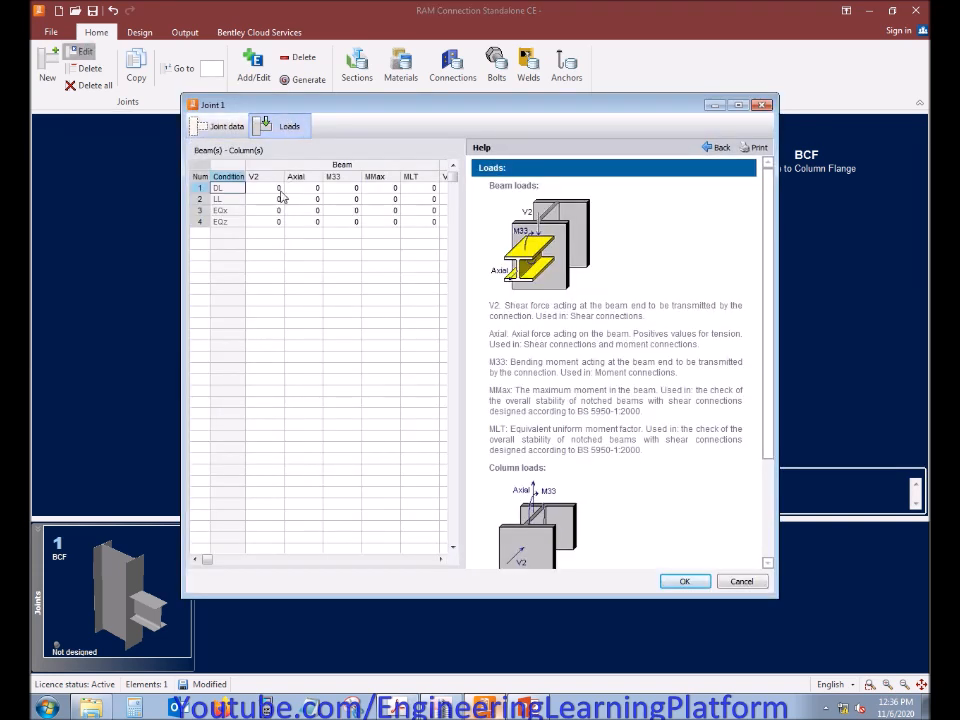
drag(270, 189, 337, 231)
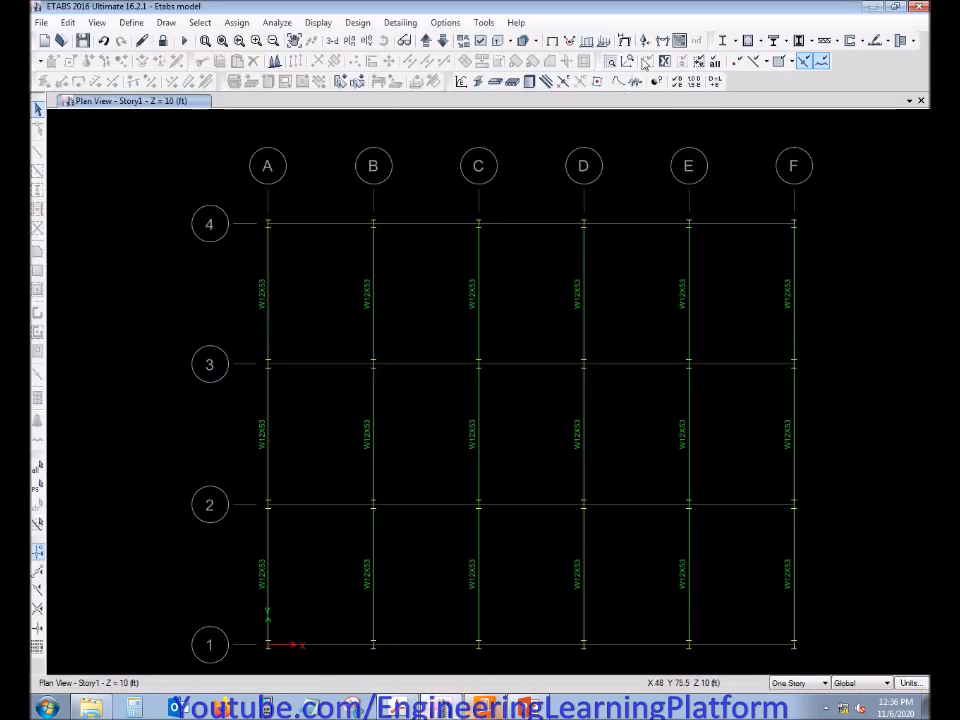
Switch to ETABS and display the Moment 3-3 diagram for the Dead load case on the plan view frames
click(662, 41)
middle_drag(548, 188, 358, 162)
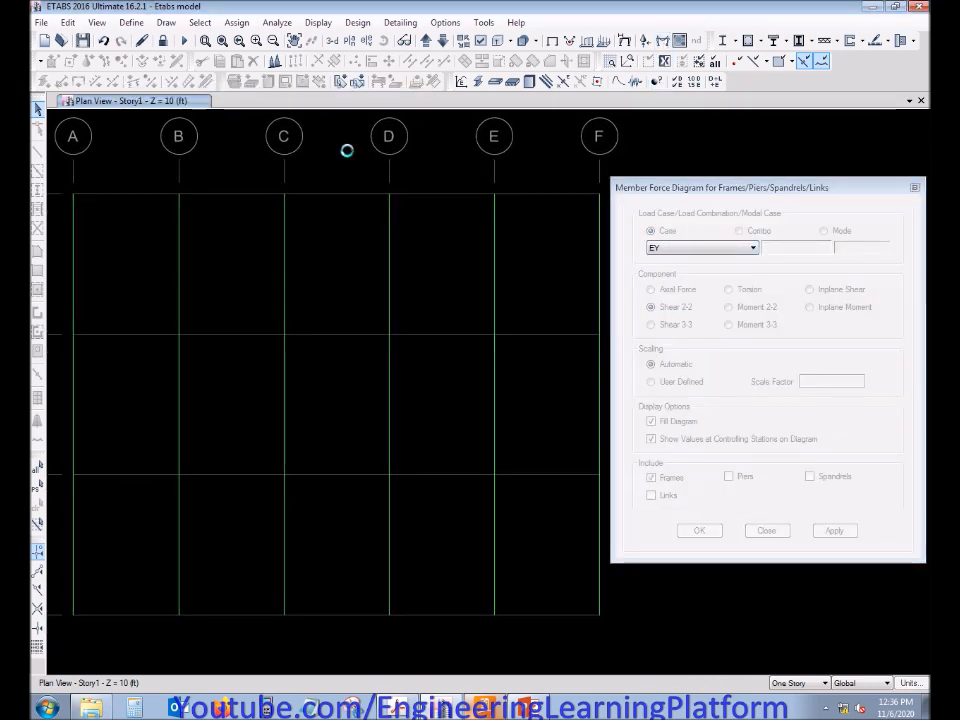
drag(663, 188, 701, 195)
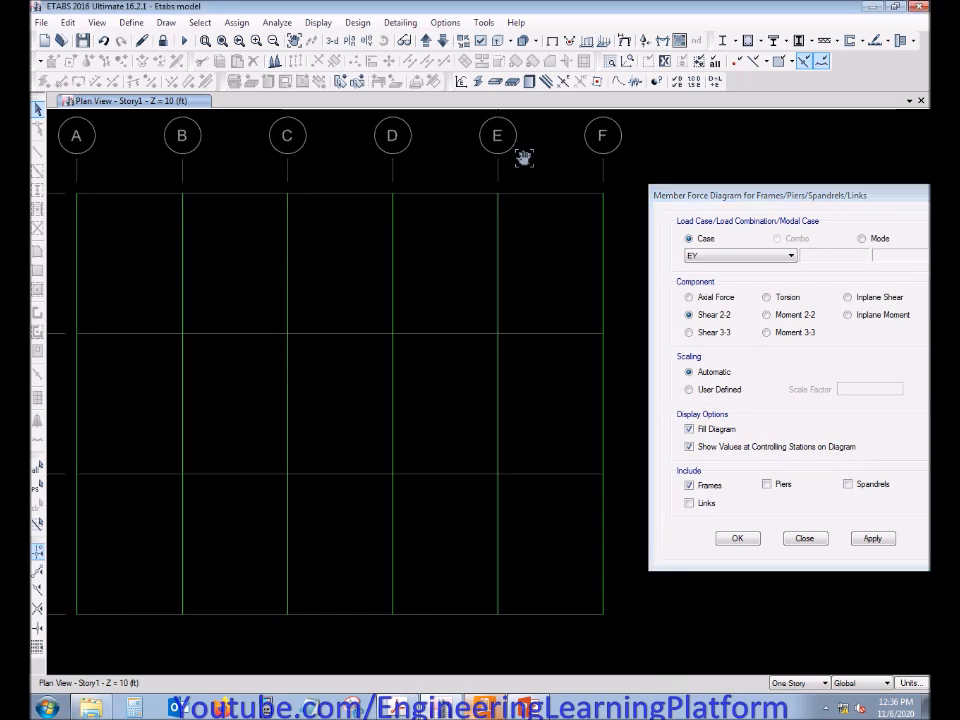
middle_drag(522, 158, 528, 156)
click(766, 332)
click(771, 257)
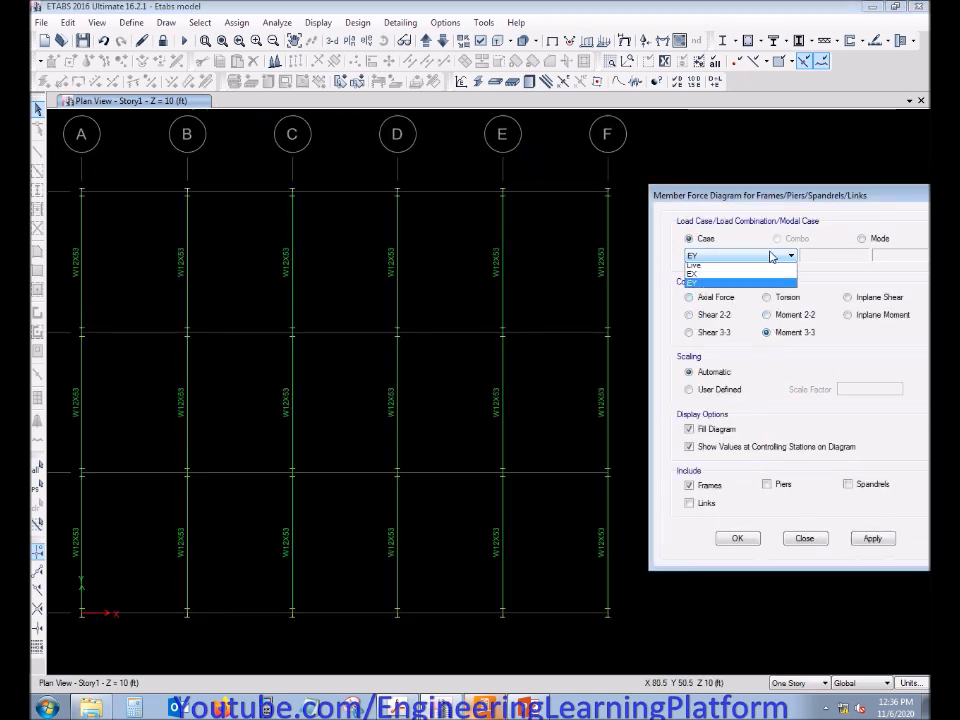
click(692, 270)
click(871, 538)
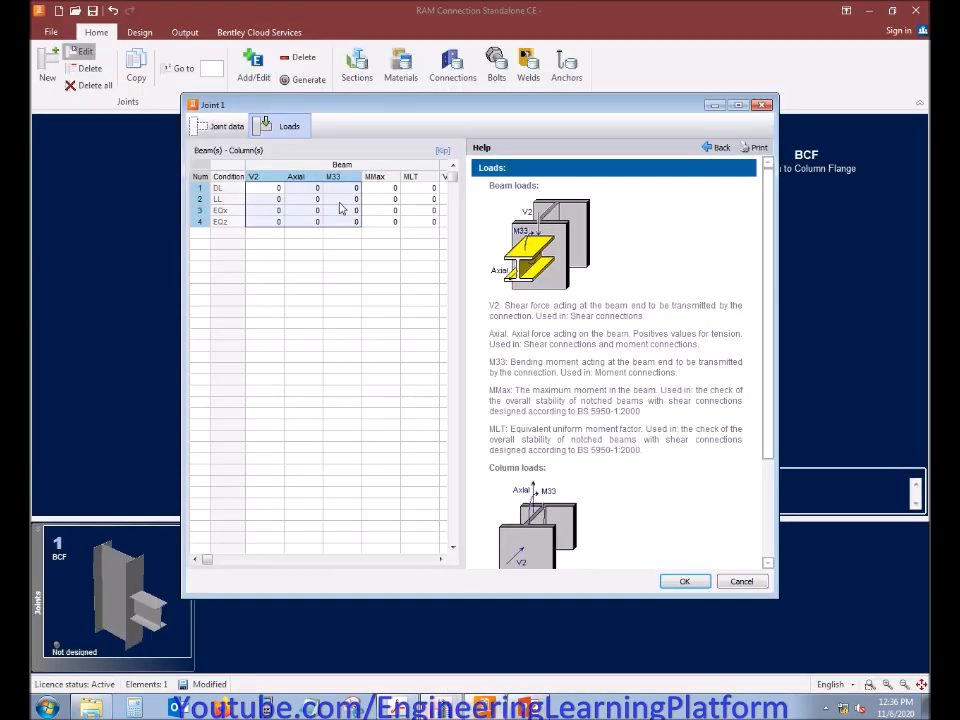
Switch to RAM Connection and set joint 1's beam M33 for the DL condition to -41.2877 kip-ft
click(352, 192)
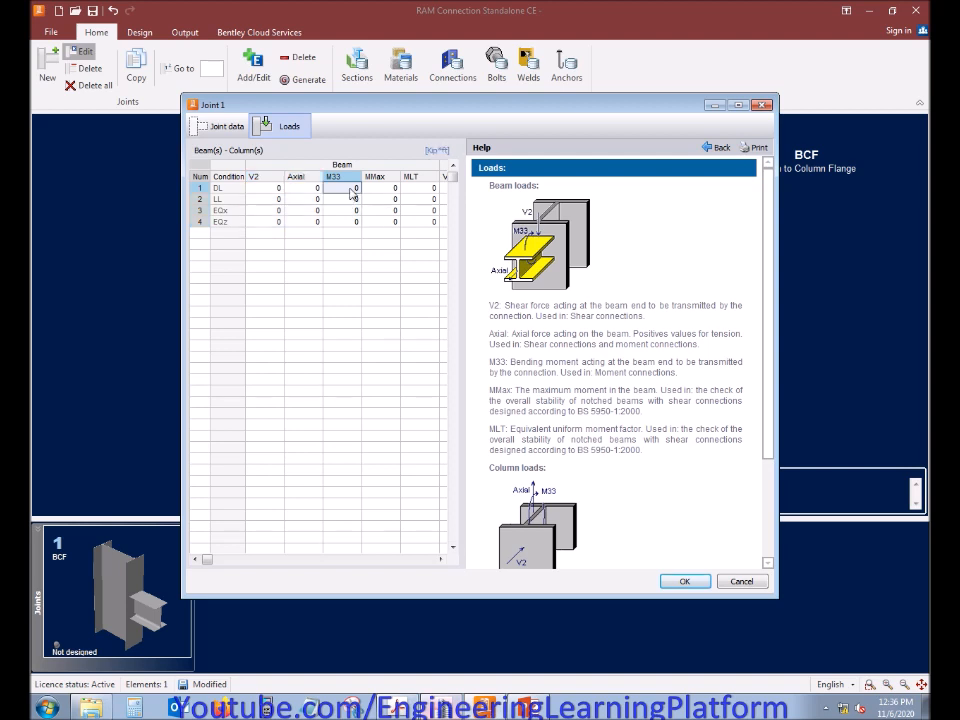
text(-41)
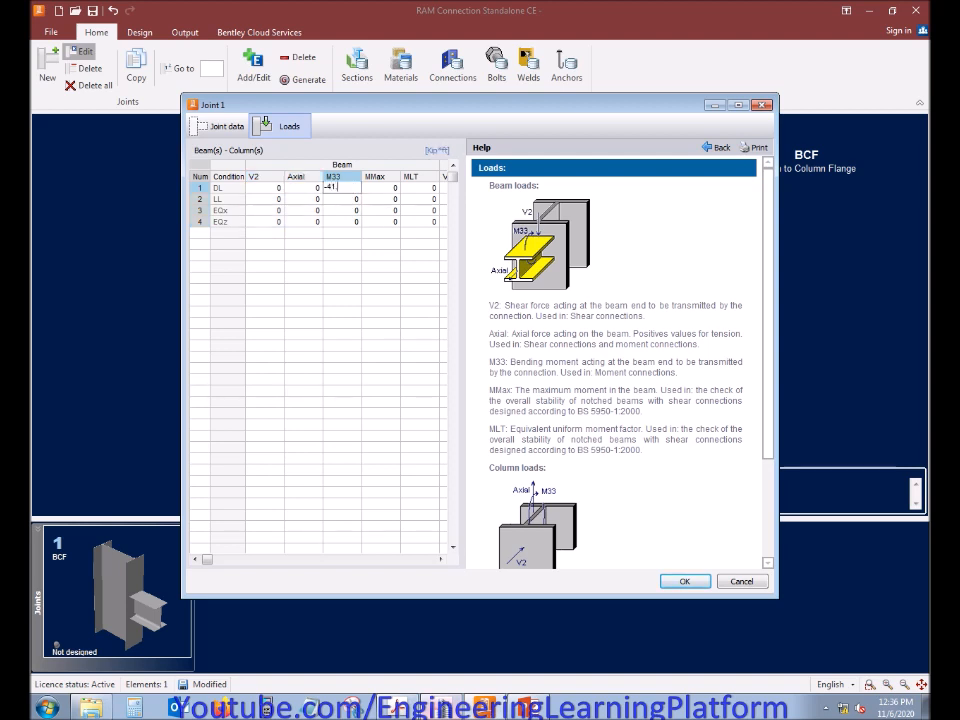
key(Return)
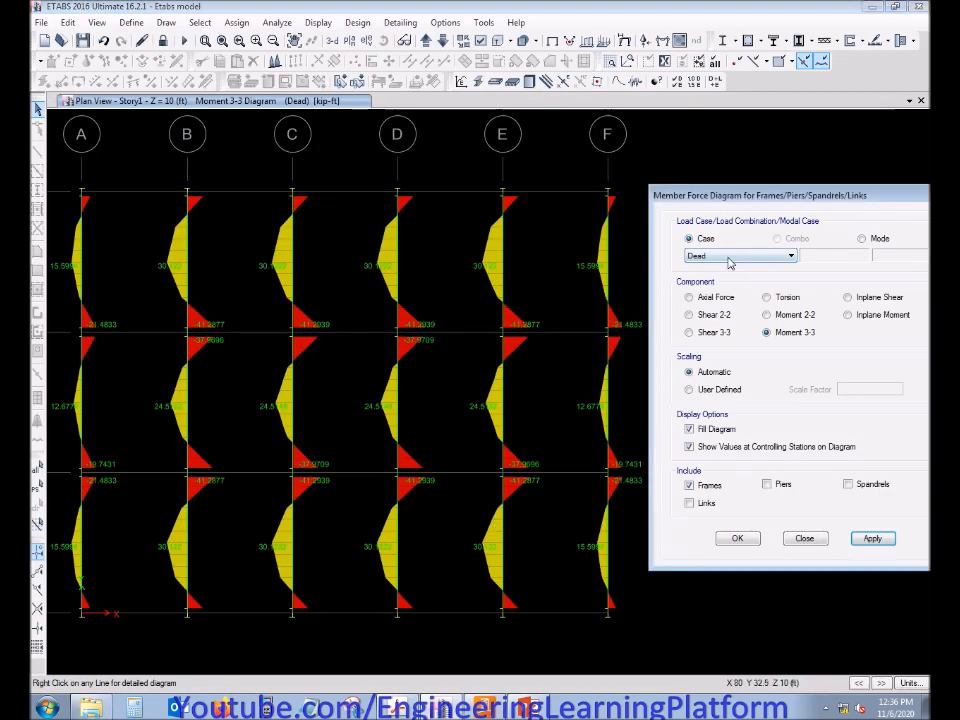
Switch to ETABS and display the Moment 3-3 diagram for the Live load case, followed by the EX case
click(729, 257)
click(724, 277)
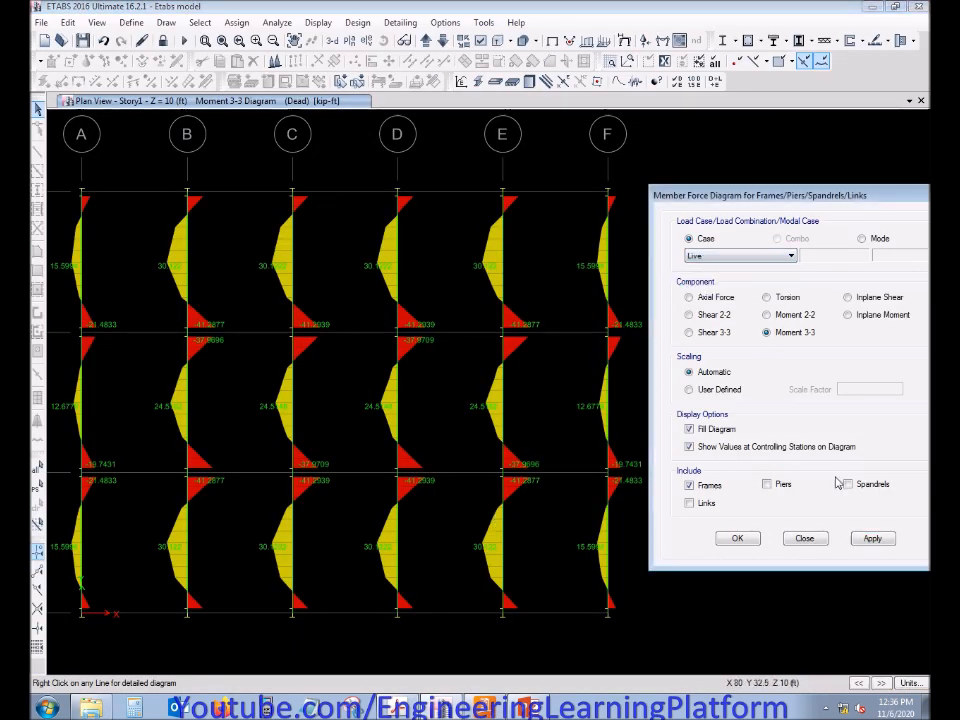
click(872, 539)
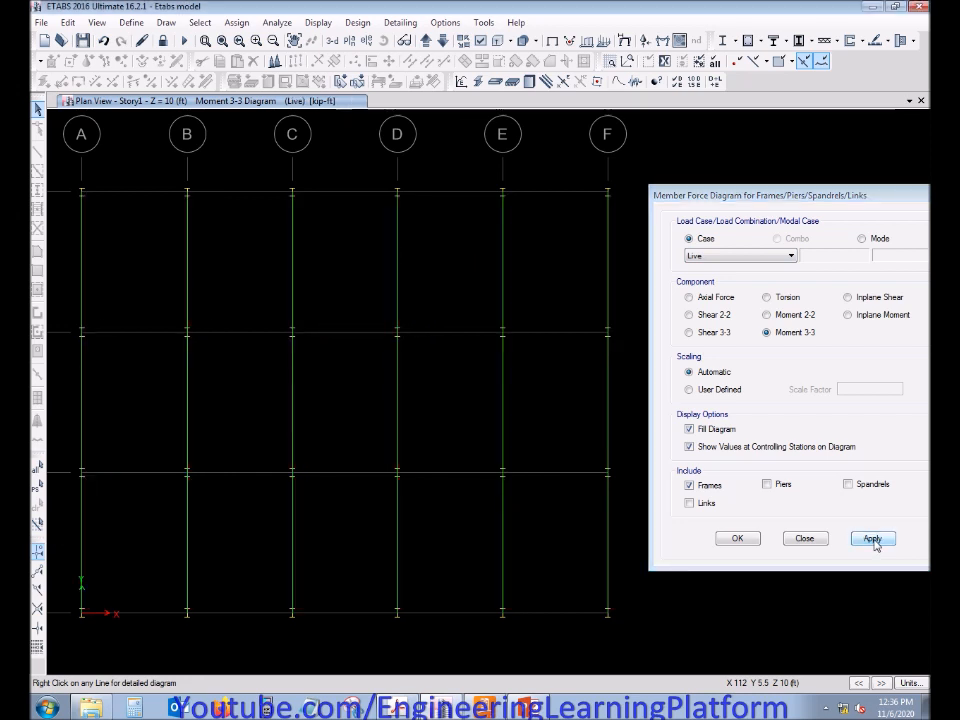
click(729, 257)
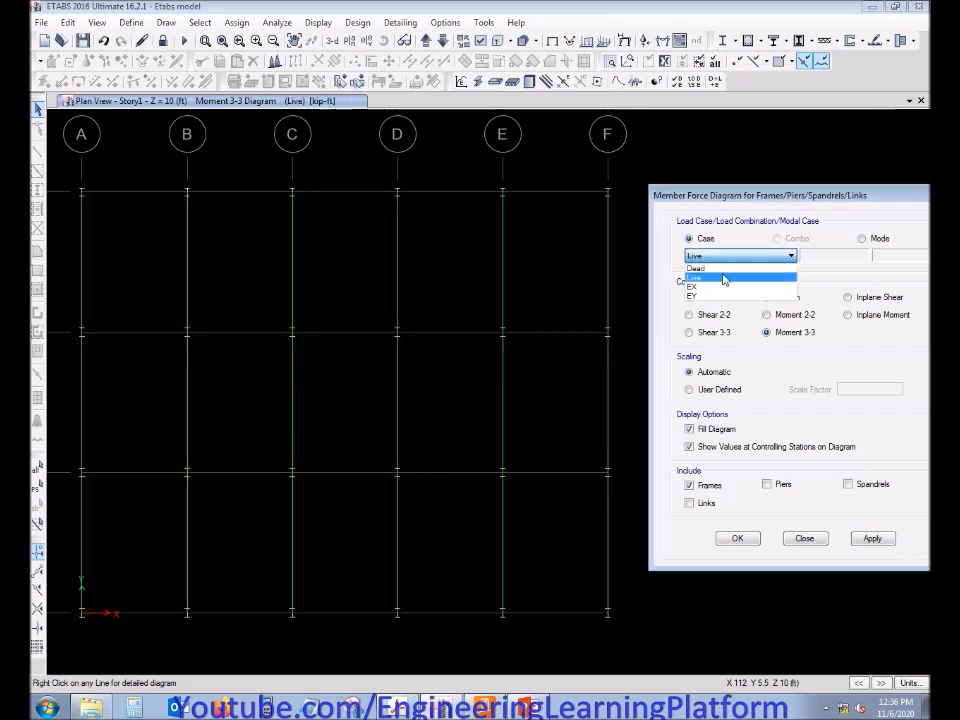
click(719, 286)
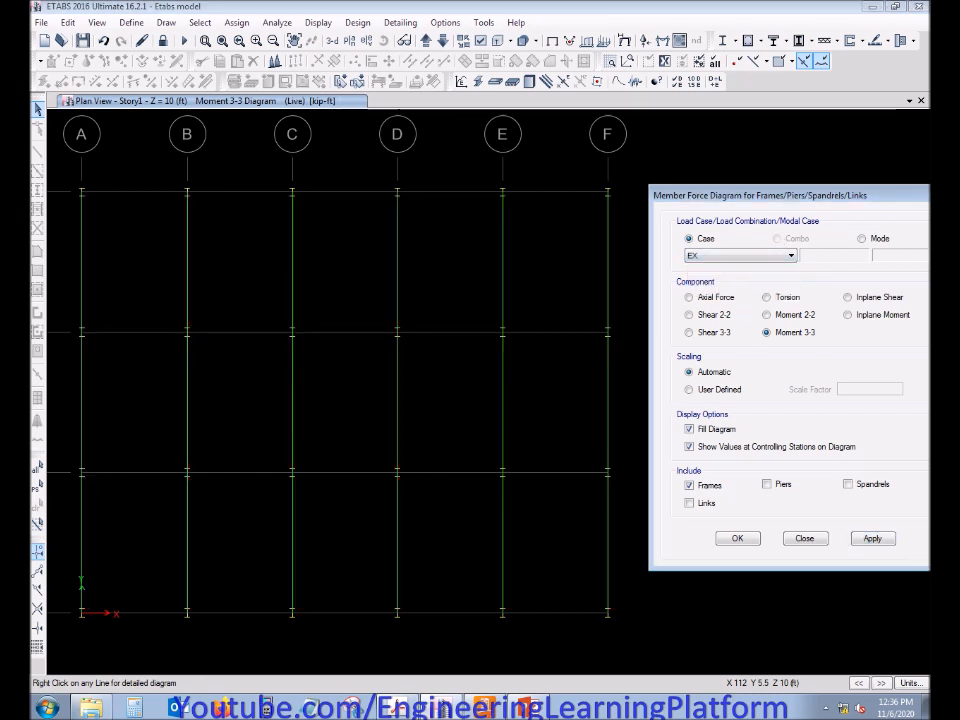
click(873, 539)
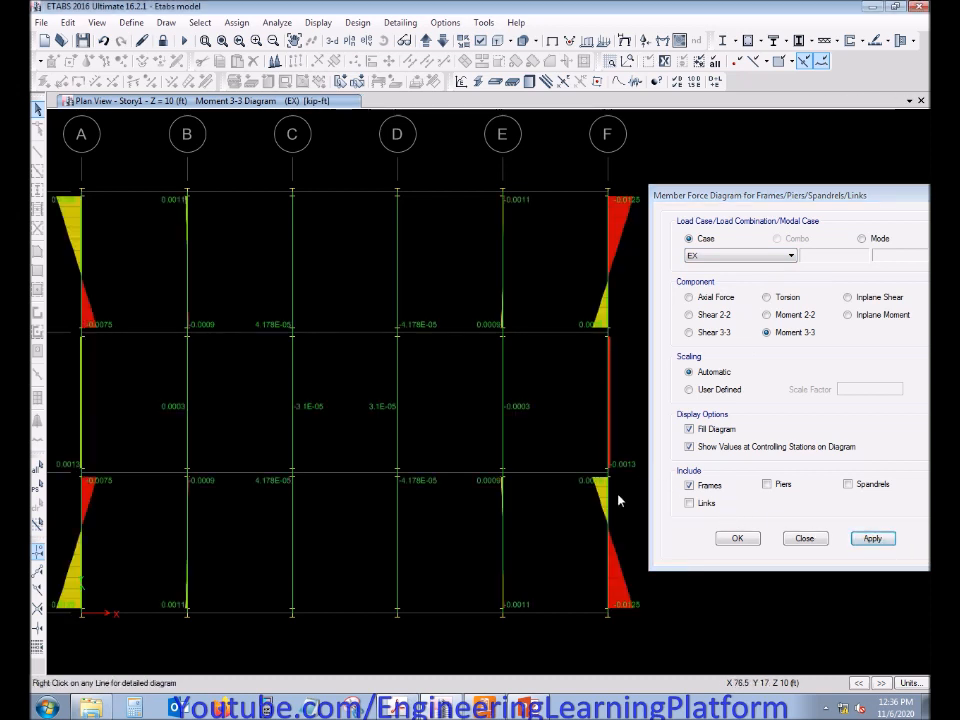
mouse_move(606, 203)
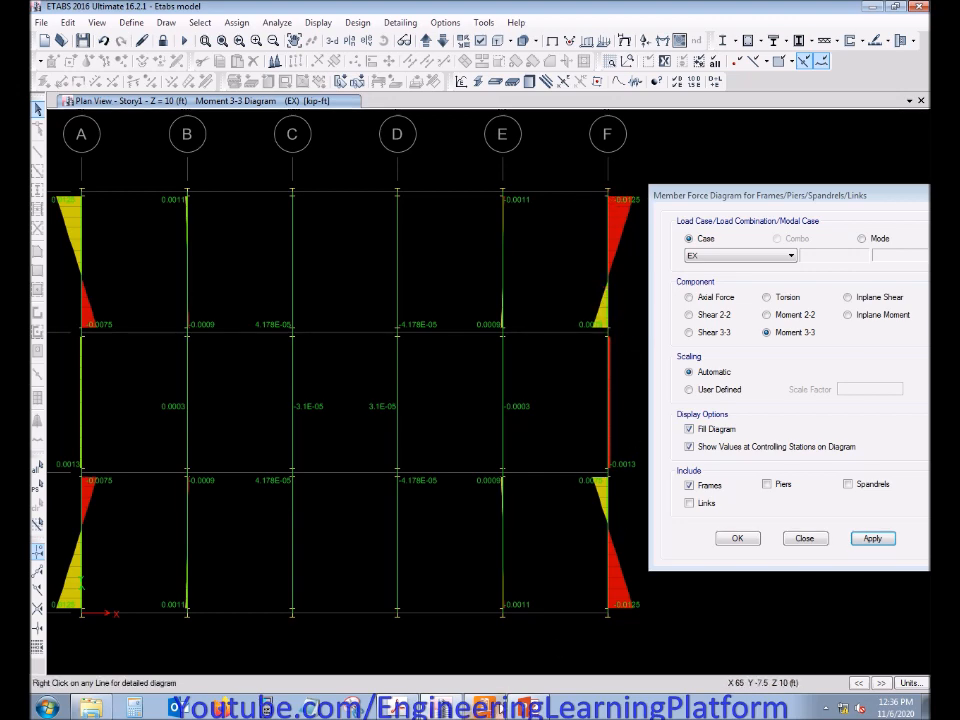
Switch to RAM Connection and set the beam M33 for the EQx condition to -0.0125 kip-ft
click(497, 709)
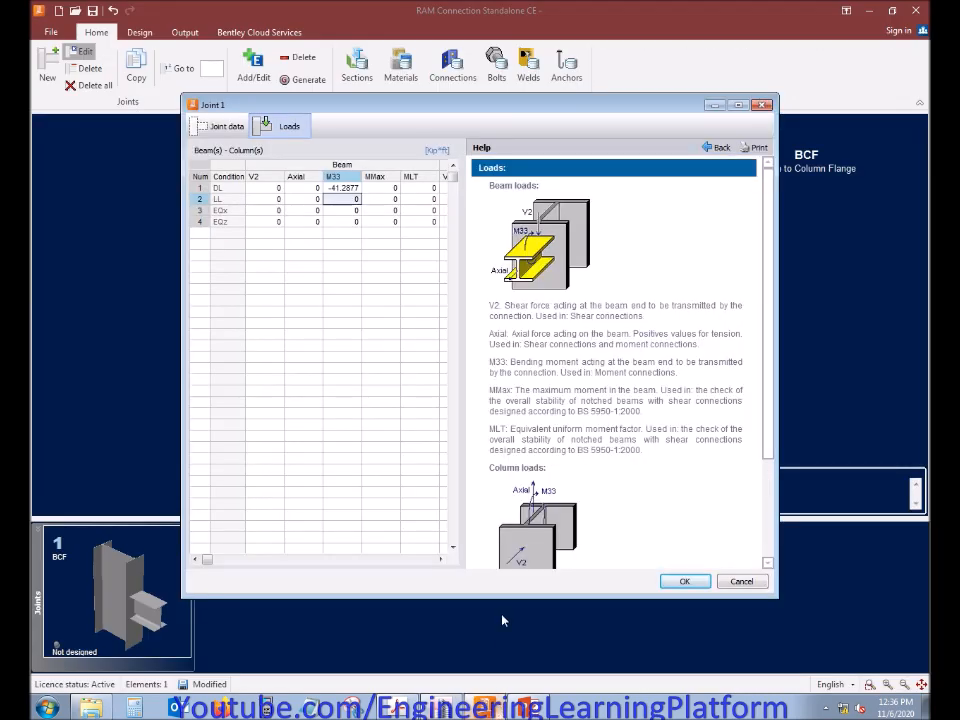
key(Down)
text(-0.012)
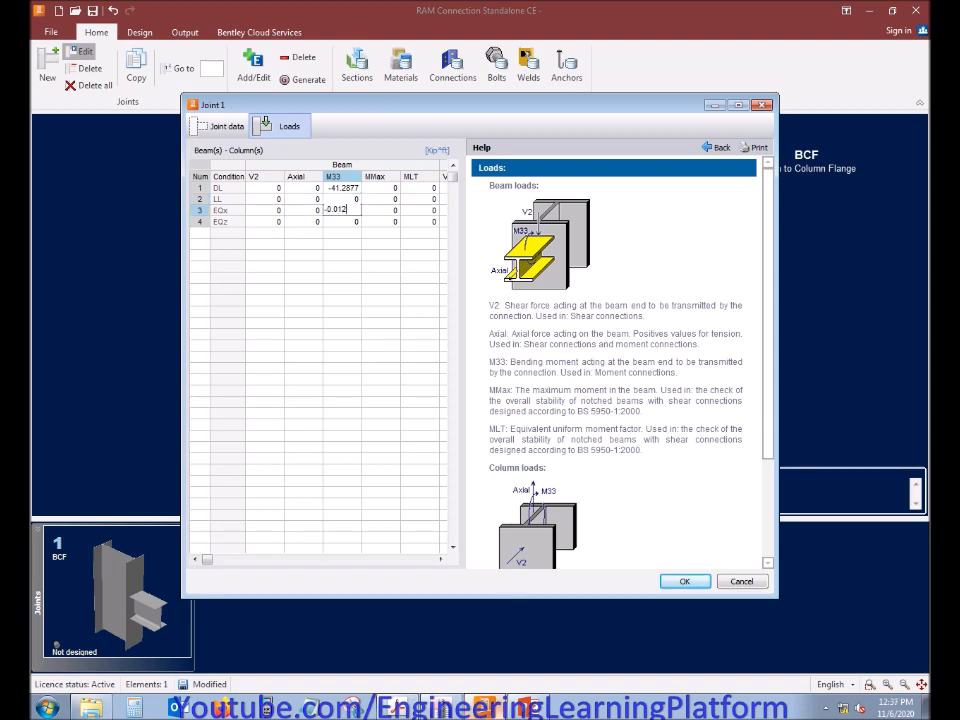
text(5)
key(Down)
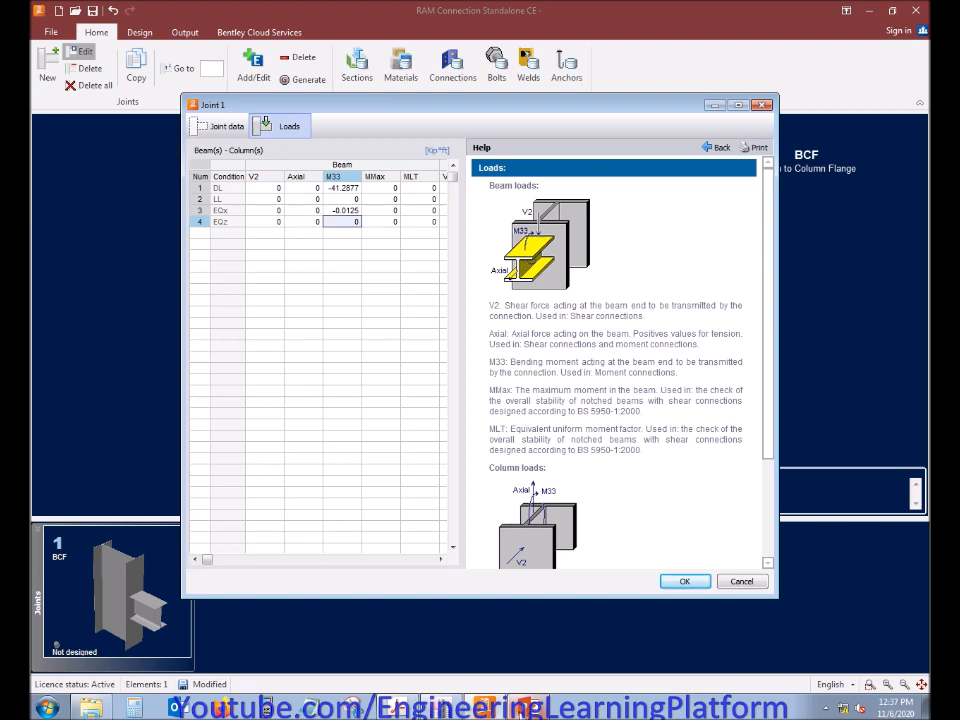
Switch to ETABS, display the Moment 3-3 diagram for the EY load case and inspect the grid F beam
click(449, 708)
click(790, 256)
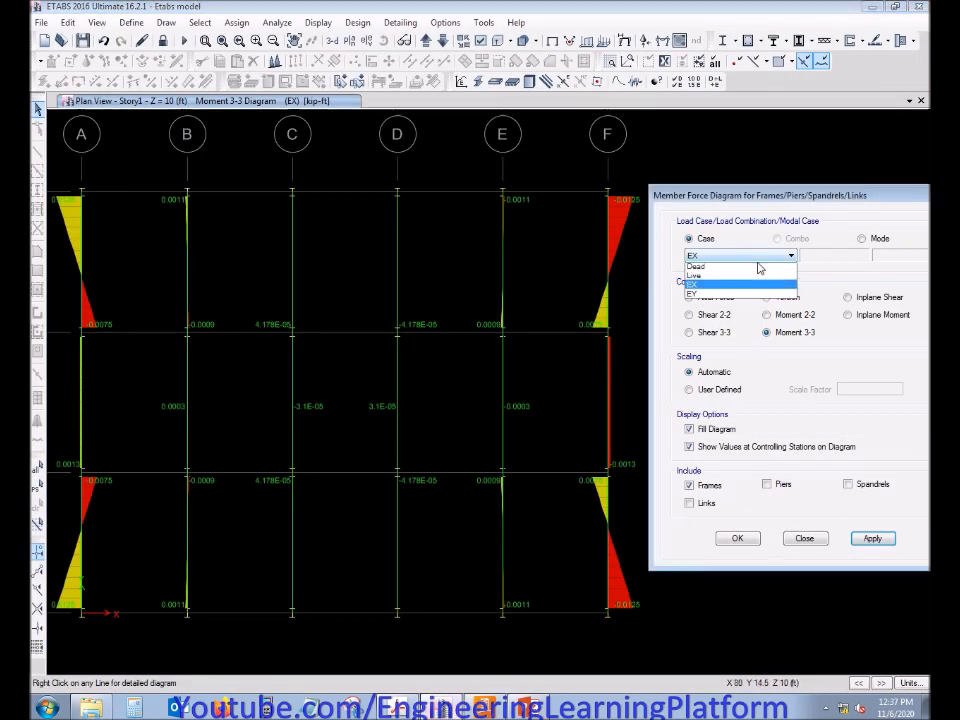
click(730, 291)
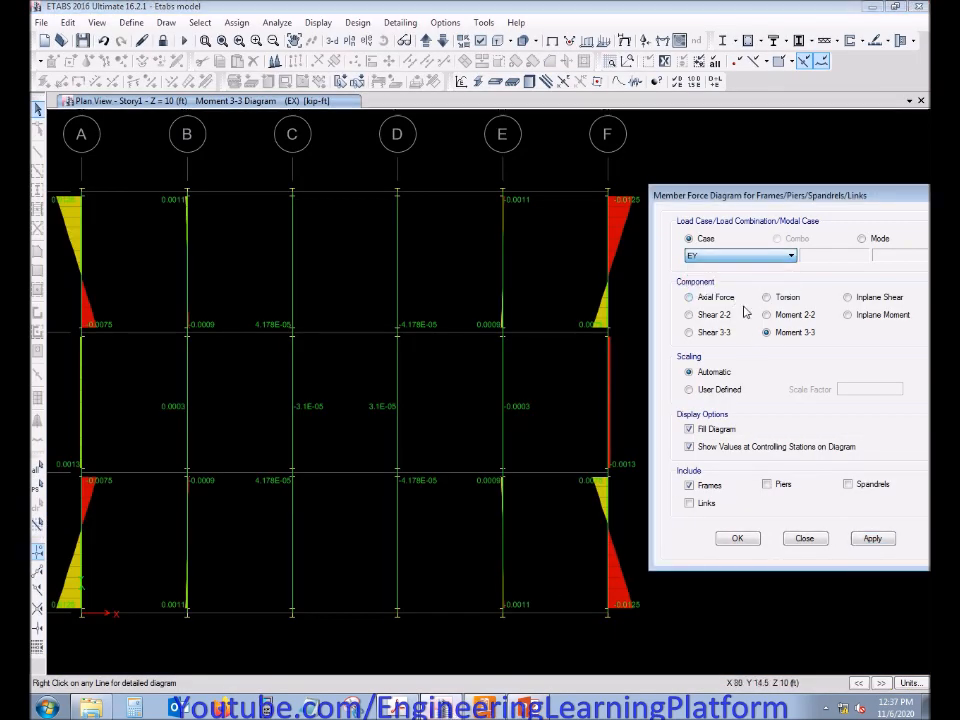
click(872, 539)
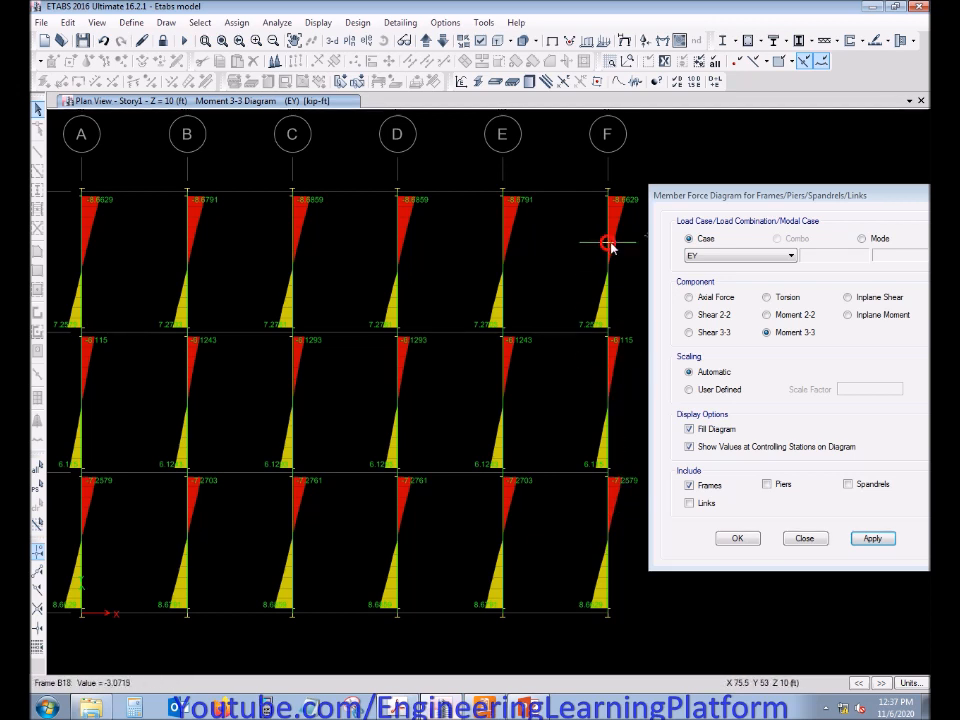
mouse_move(605, 213)
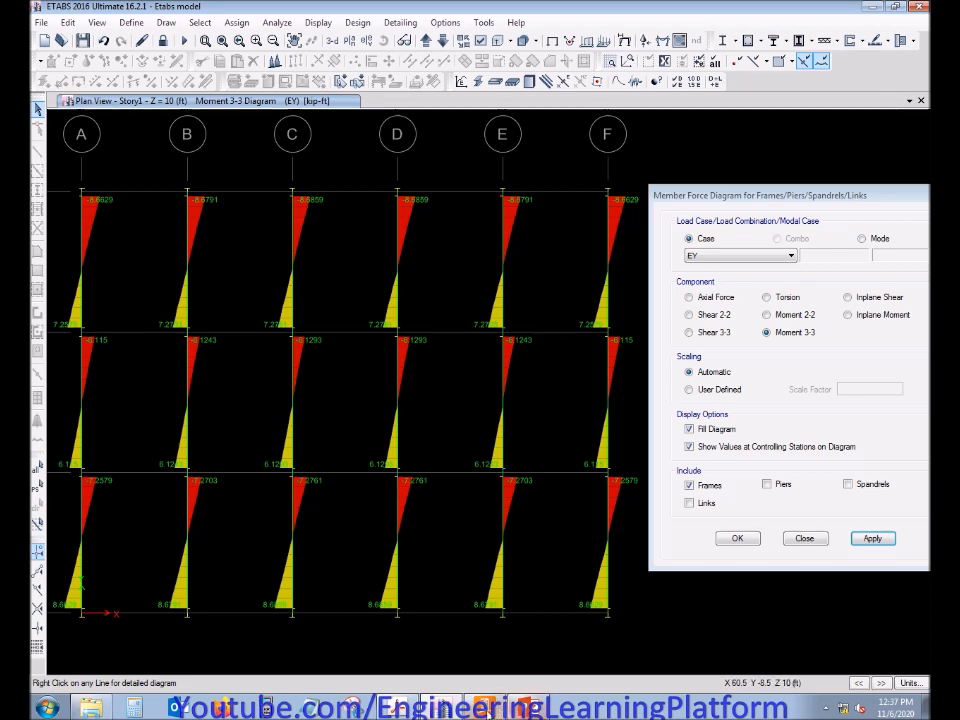
Switch to RAM Connection and set the beam M33 for the EQz condition to -8.7 kip-ft
click(496, 709)
text(-)
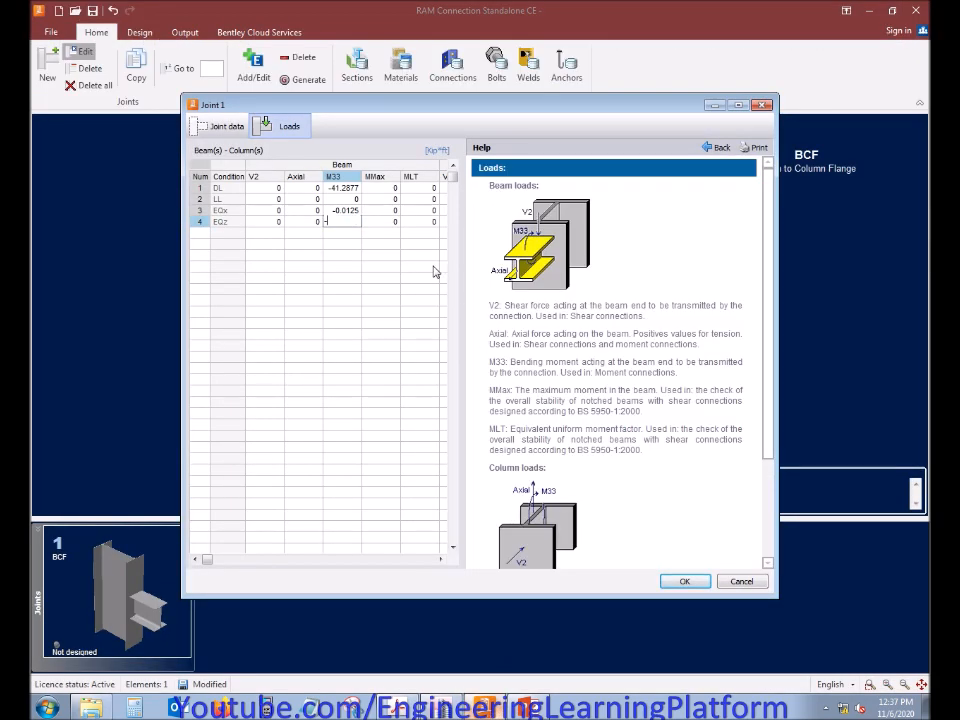
text(8.7)
key(Return)
key(Left)
key(Left)
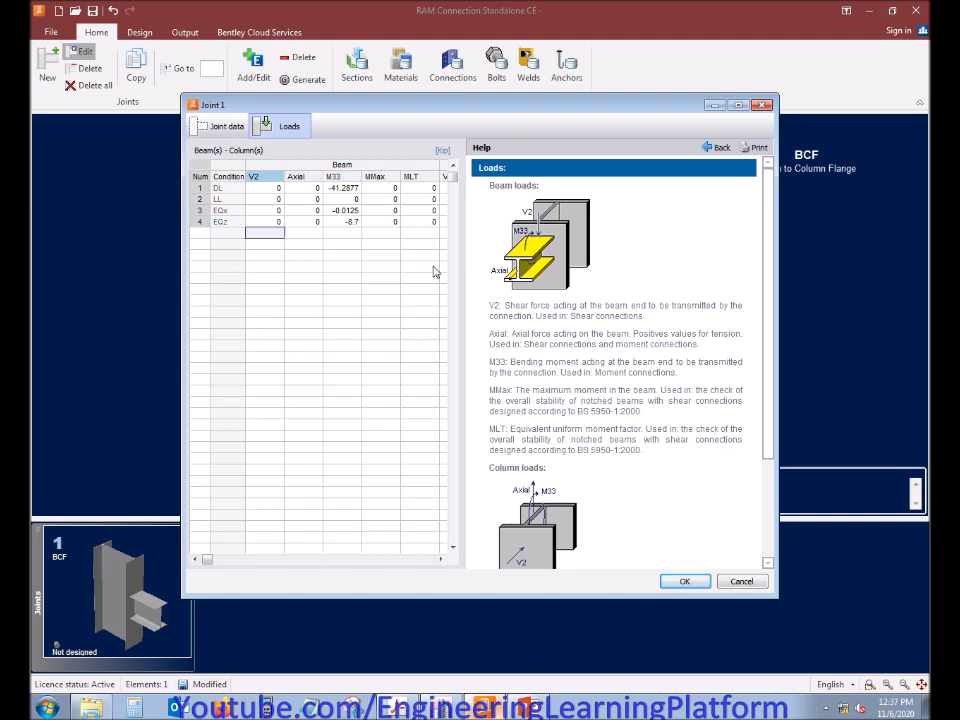
key(Up)
key(Up)
key(Up)
key(Right)
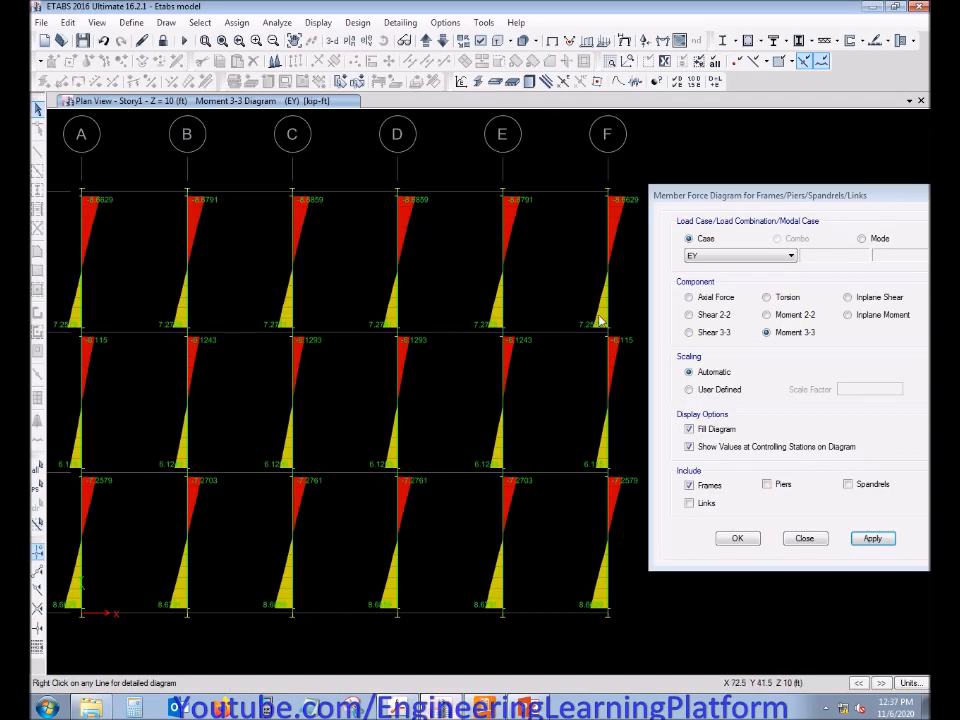
Display the Dead case Axial Force diagram in ETABS and set the DL beam axial force to -0.48 kip in RAM Connection
click(740, 256)
click(700, 271)
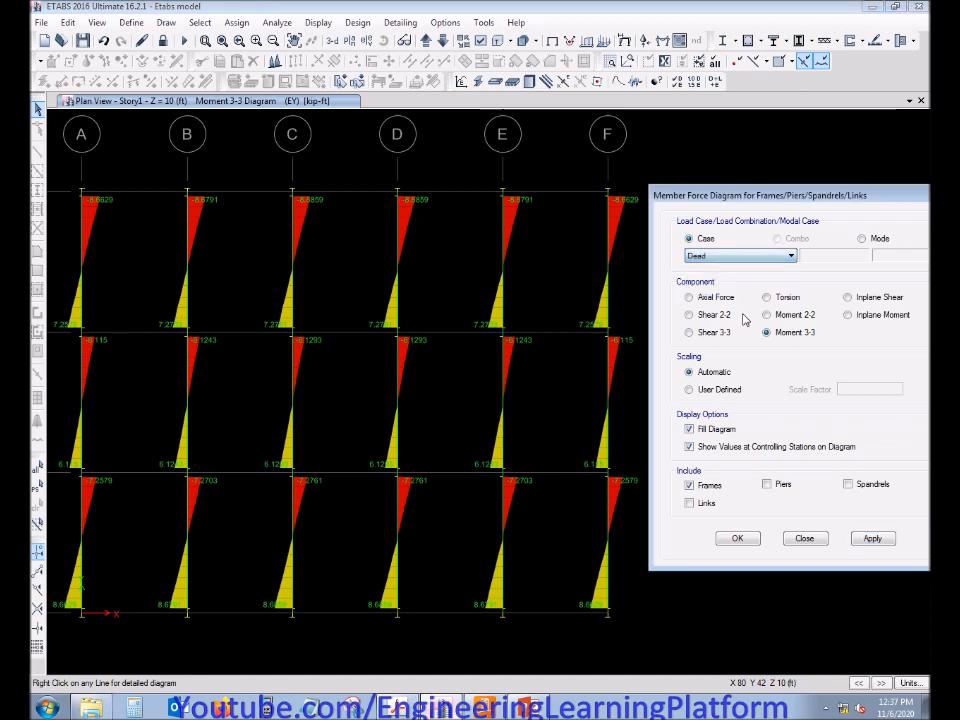
click(872, 538)
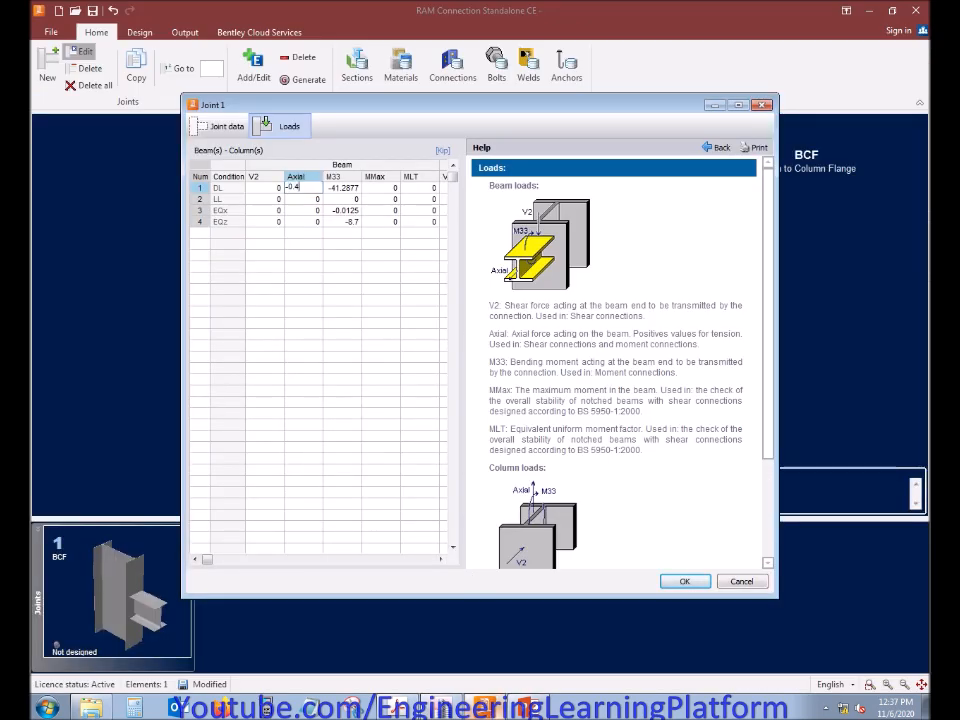
text(8)
key(Return)
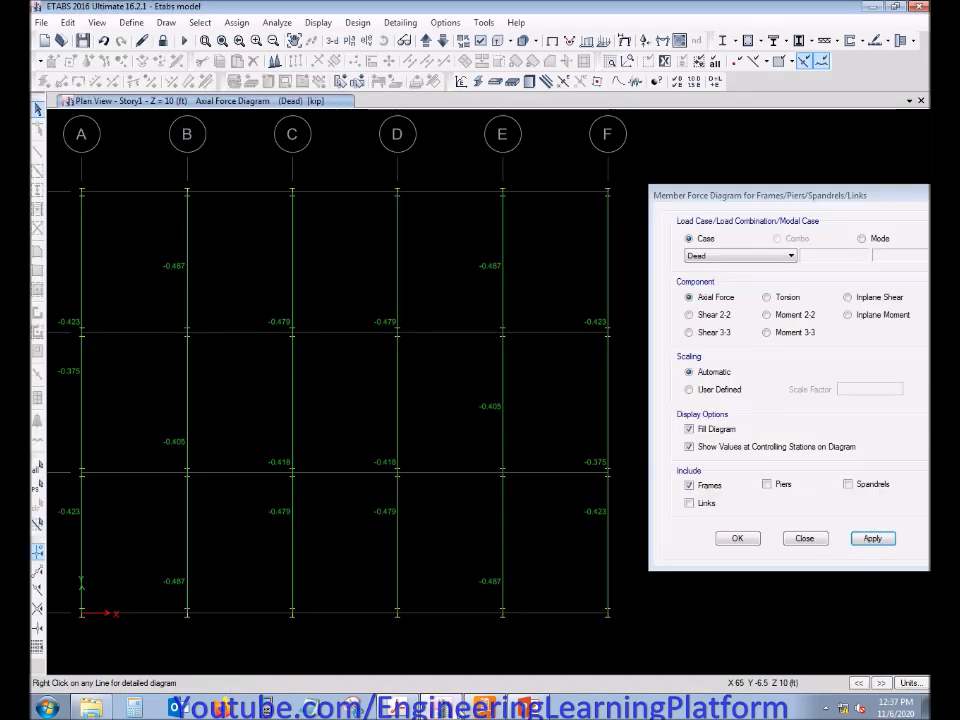
Switch to ETABS and display the Axial Force diagram for the Live case, followed by EX, checking the outer grid beams
click(735, 258)
click(720, 272)
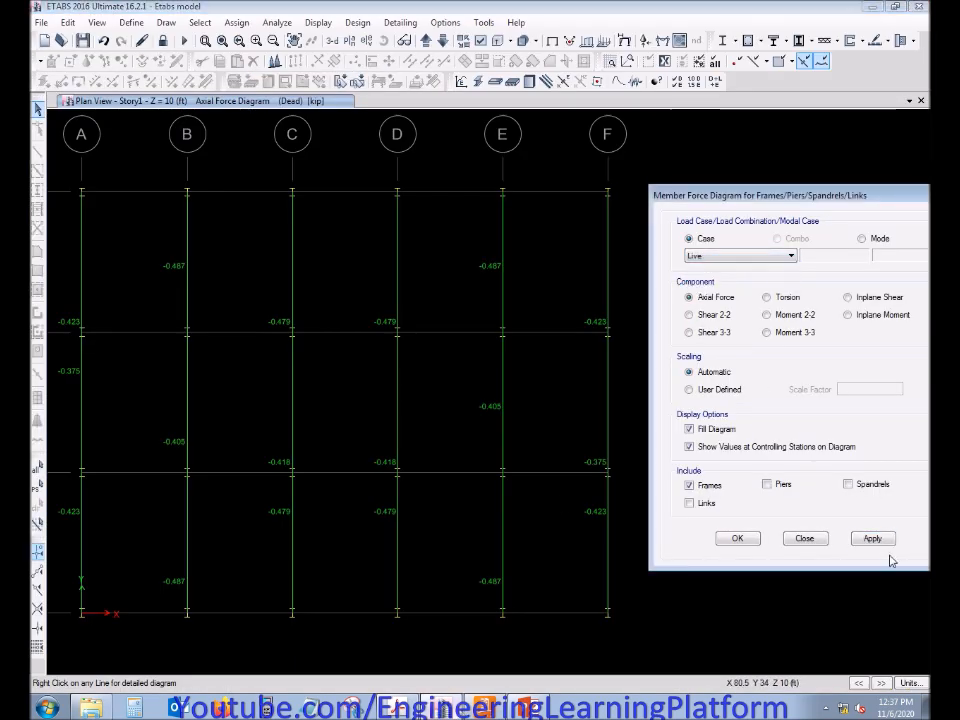
click(873, 539)
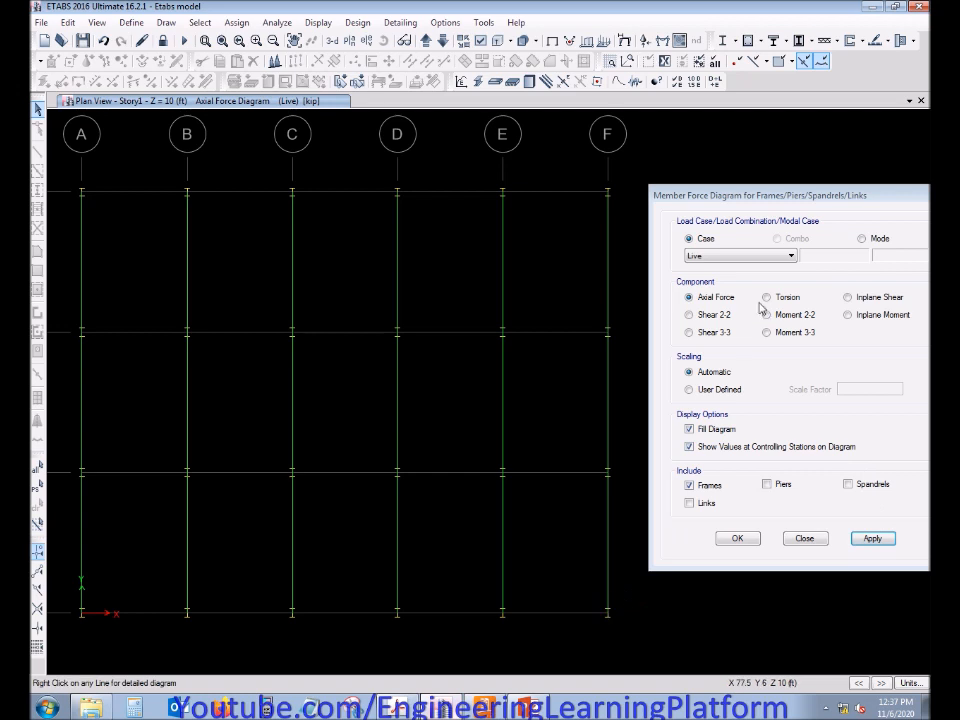
click(744, 257)
click(725, 288)
click(872, 539)
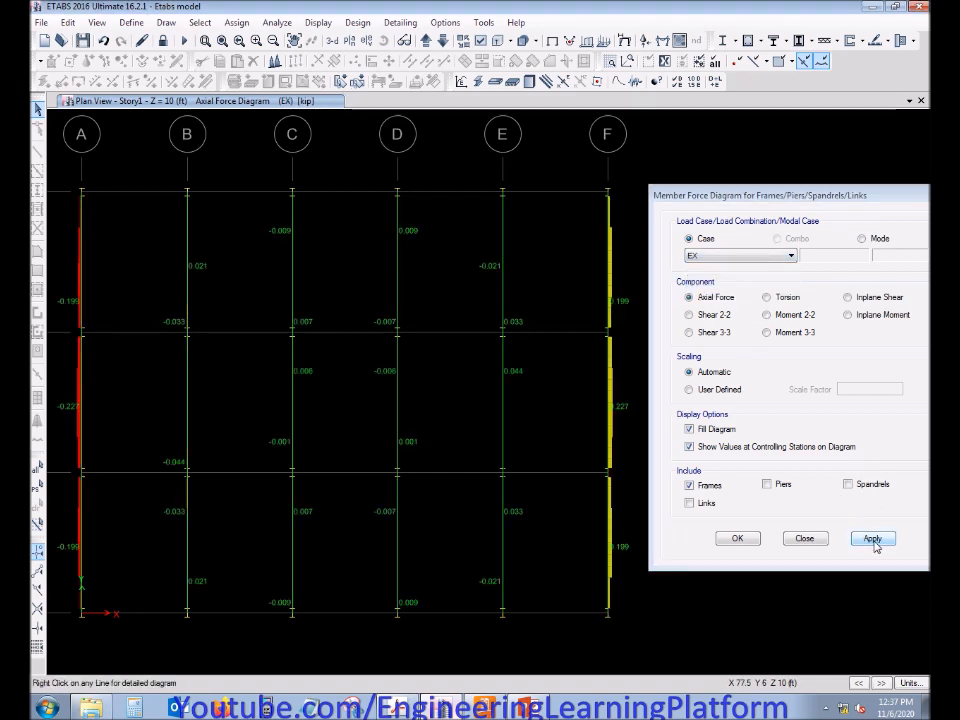
mouse_move(608, 432)
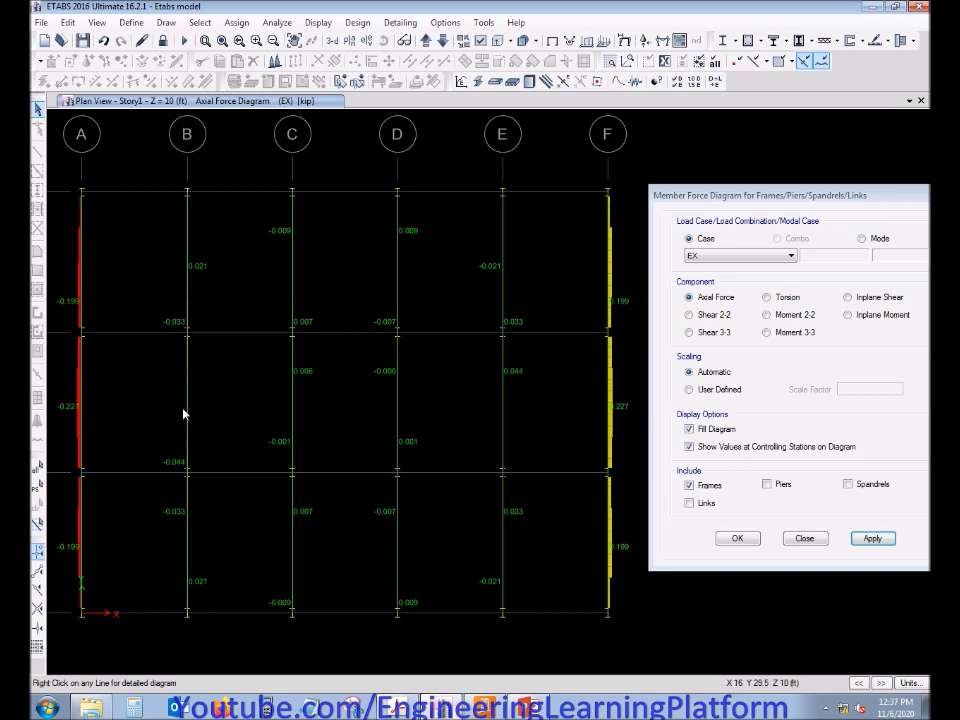
mouse_move(82, 421)
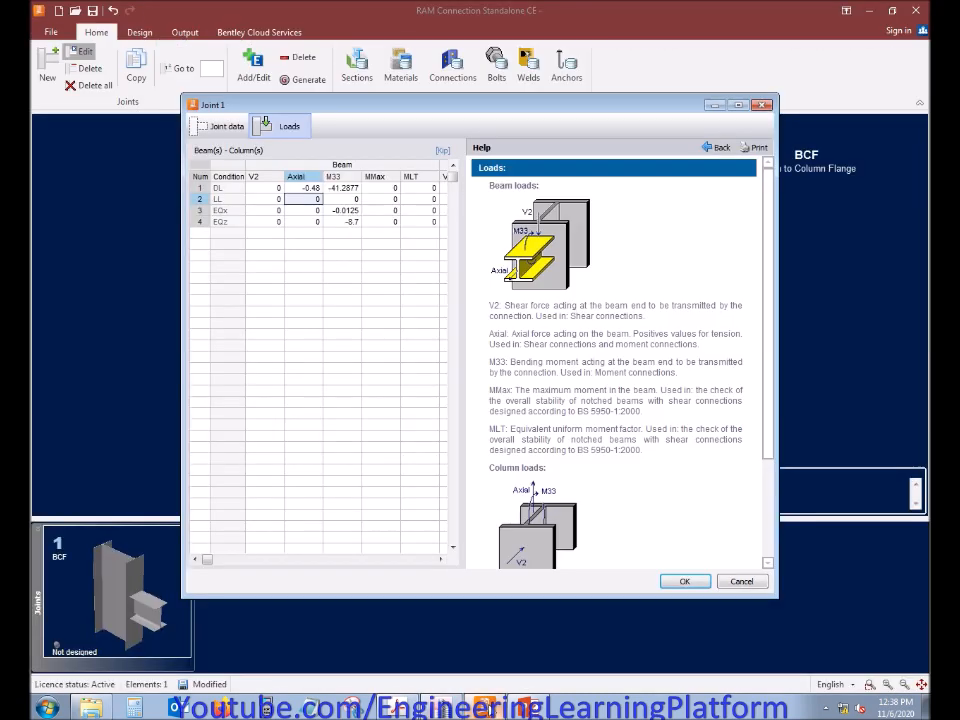
Switch to RAM Connection and set the beam axial force for the EQx condition to -0.227 kip
click(318, 210)
text(-0.227)
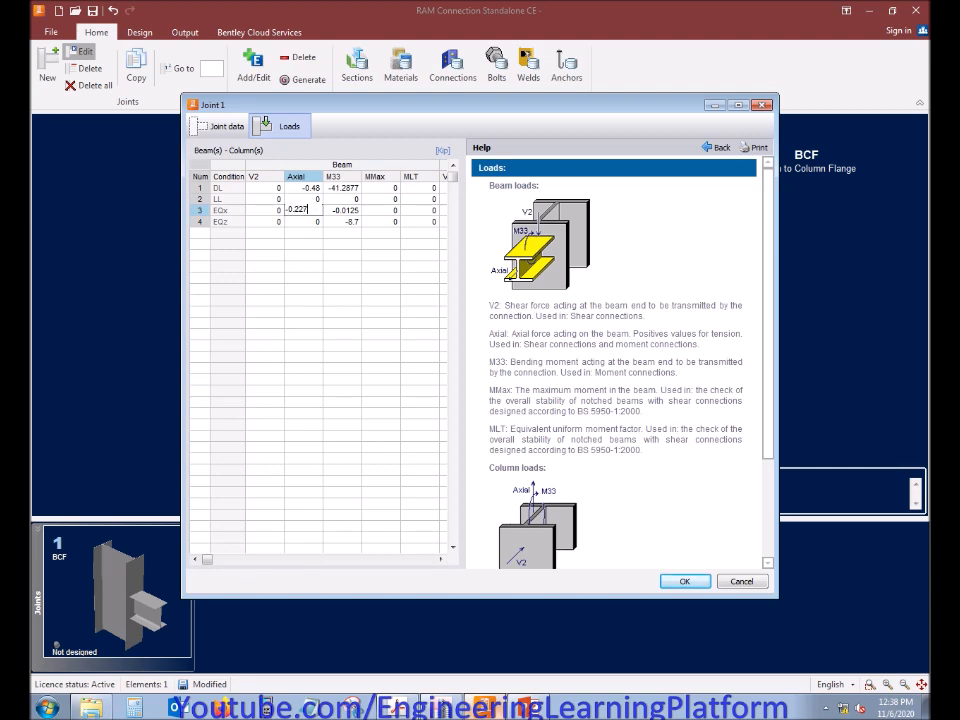
key(Return)
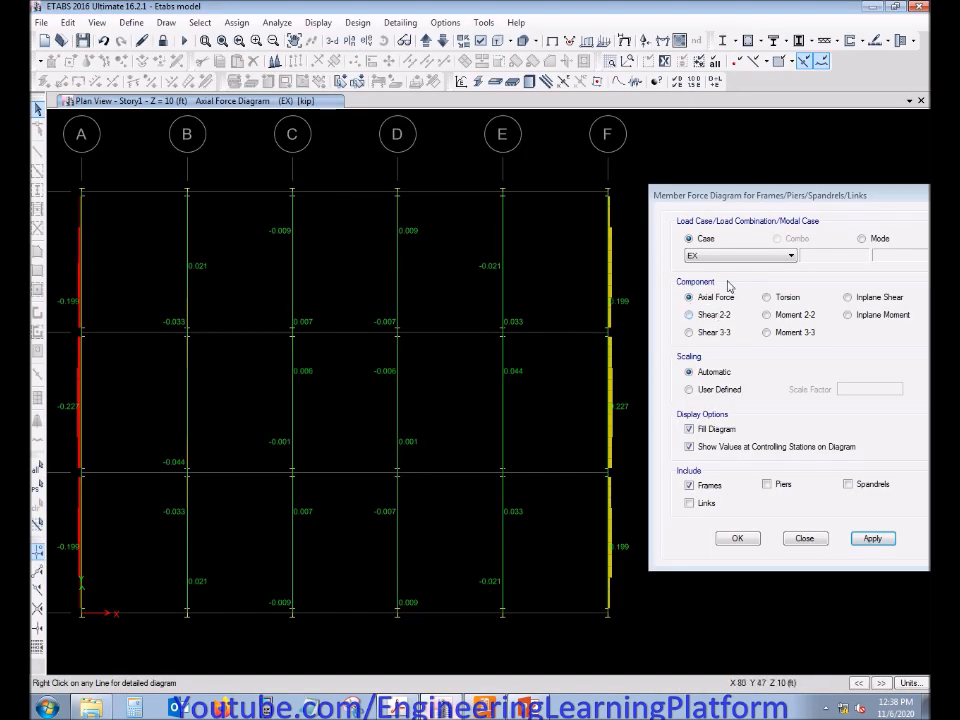
Switch to ETABS, display the Axial Force diagram for the EY load case and inspect the grid F beam
click(740, 256)
click(722, 290)
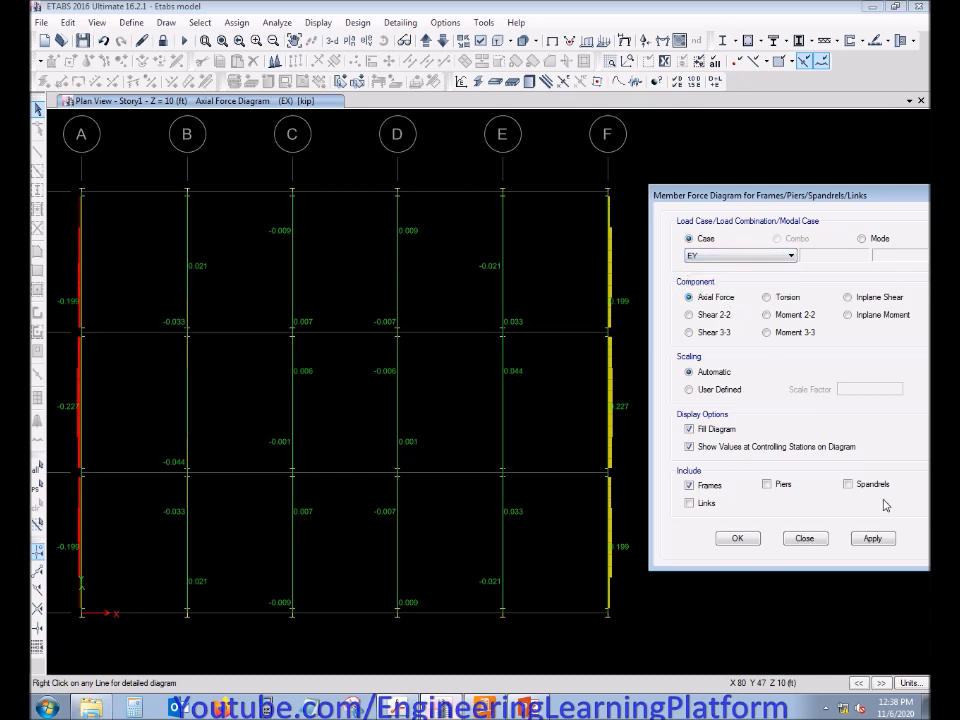
click(872, 538)
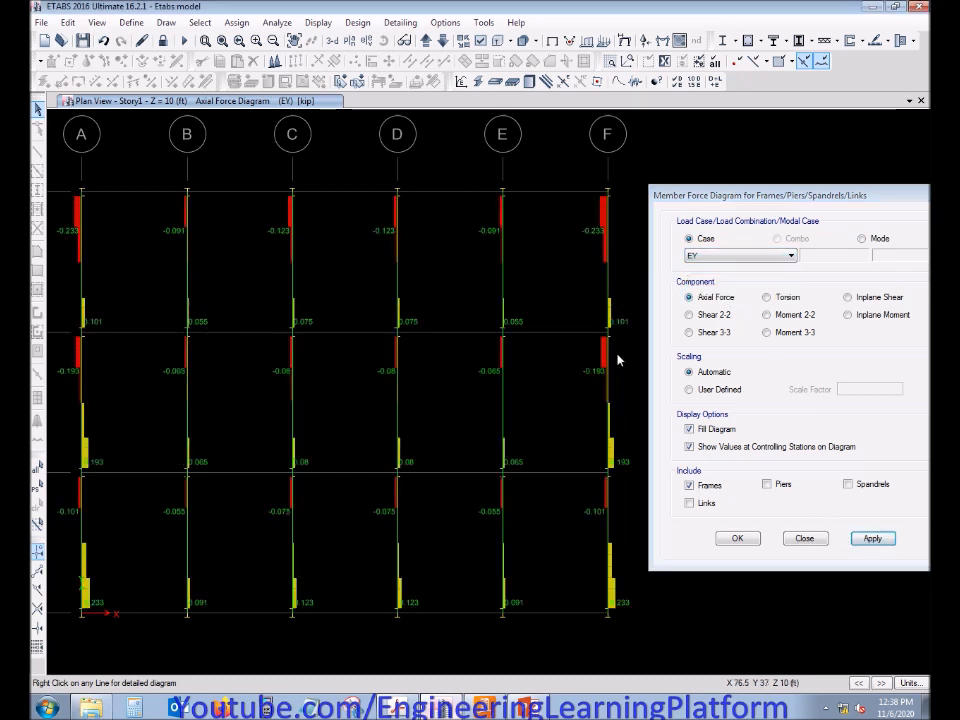
mouse_move(611, 217)
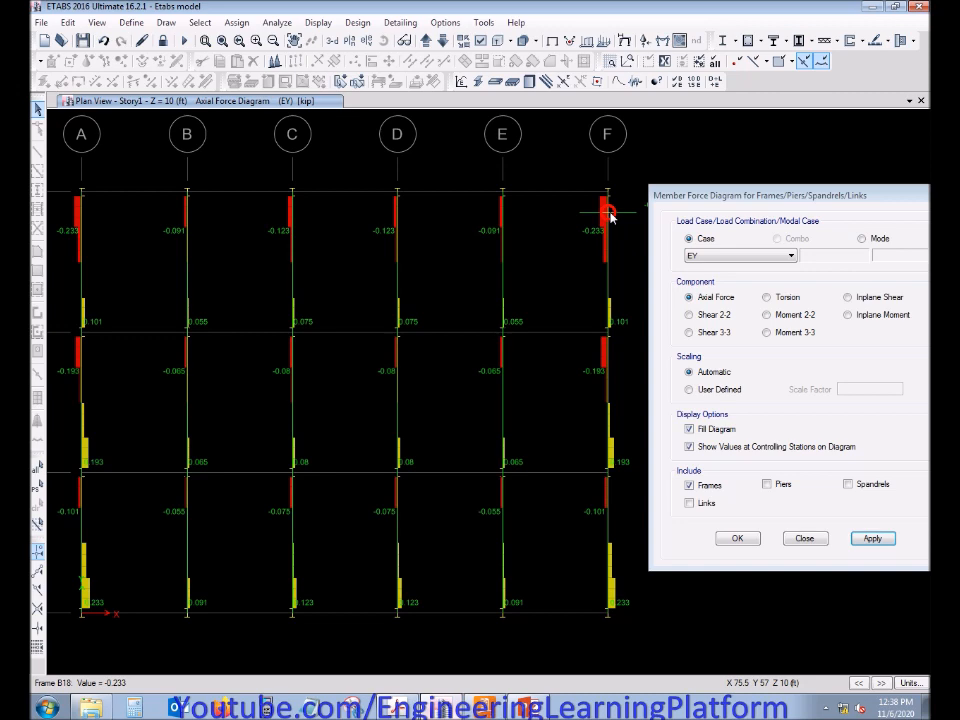
Switch to RAM Connection and set the beam axial force for the EQz condition to -0.233 kip
click(468, 709)
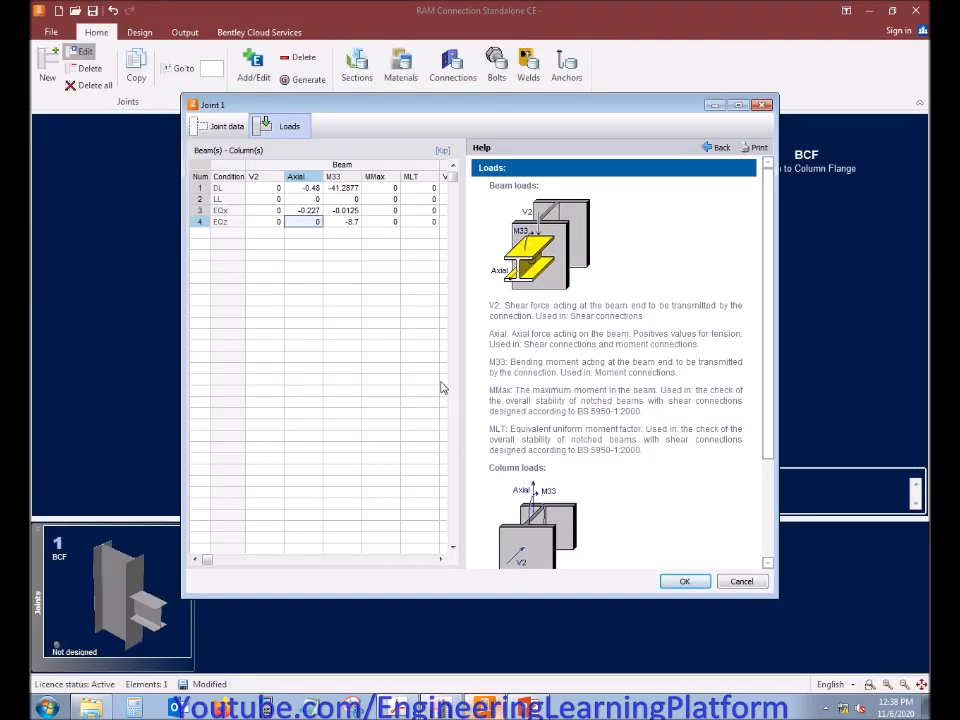
key(BackSpace)
key(Return)
key(Left)
key(Up)
key(Up)
key(Up)
key(Up)
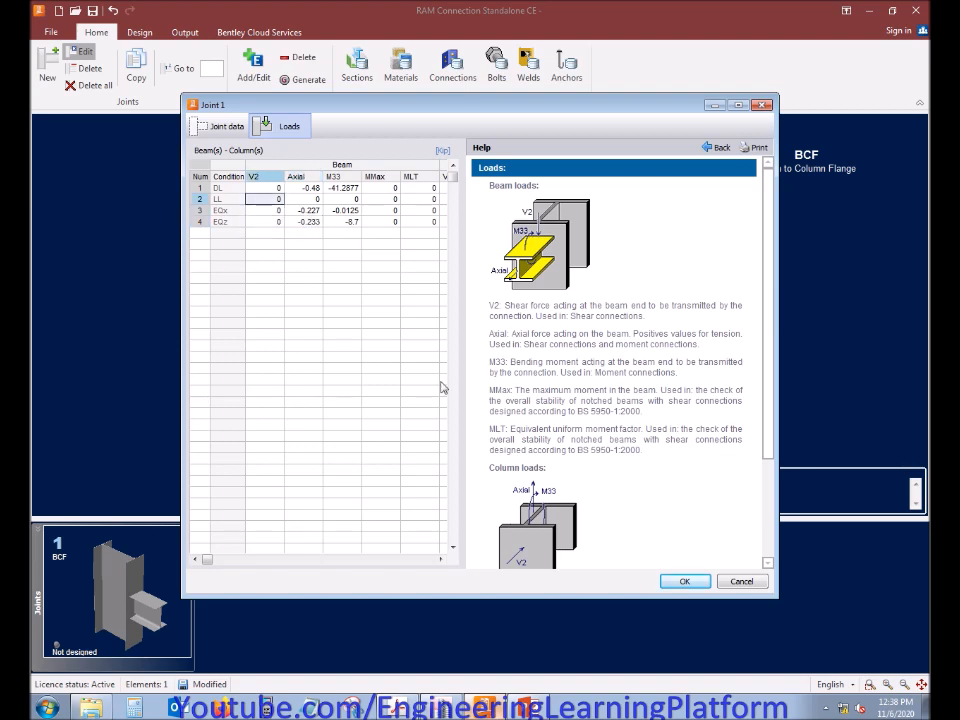
Switch to ETABS and display the Shear 2-2 diagram for the Dead load case, checking the end shears of the interior grid beams
click(447, 710)
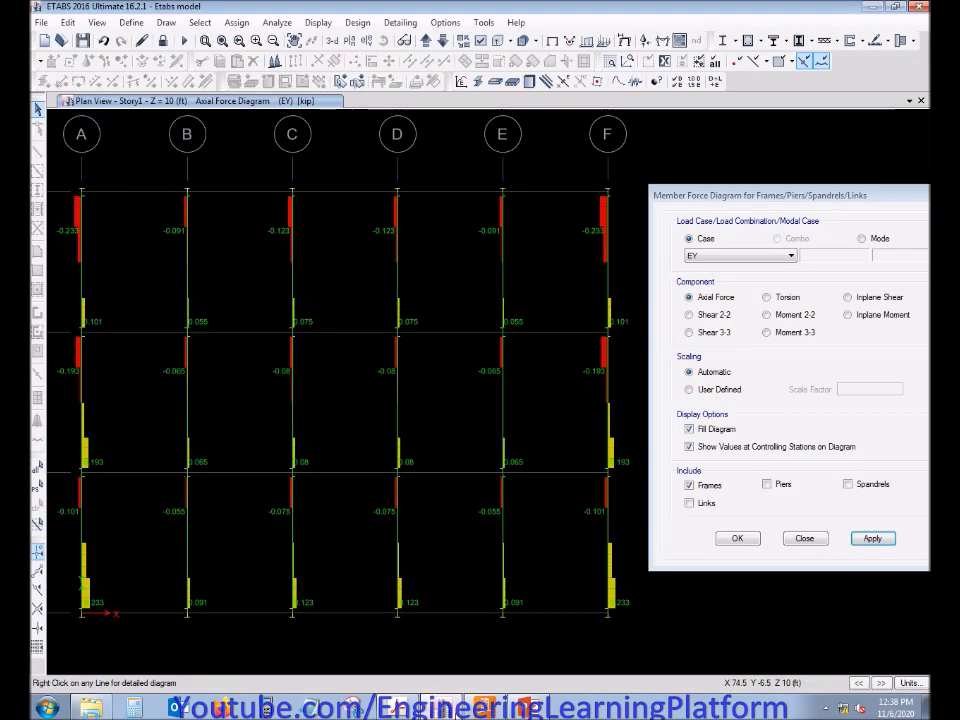
click(713, 318)
click(763, 257)
click(748, 270)
click(872, 538)
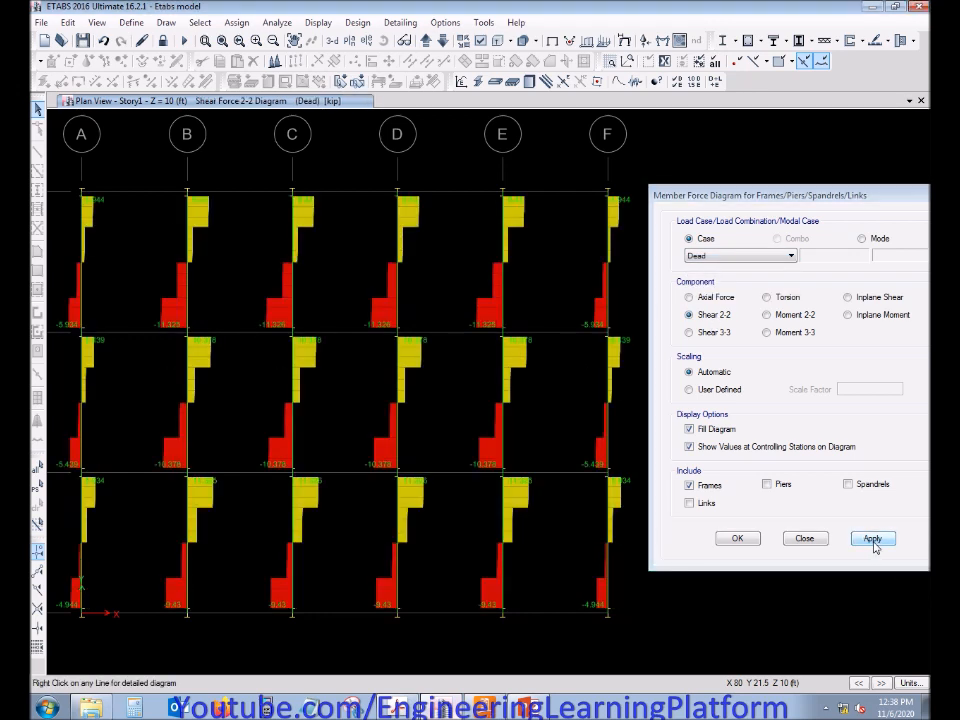
mouse_move(506, 327)
Switch to RAM Connection and set the beam shear V2 for the DL condition to -11.325 kip
click(496, 711)
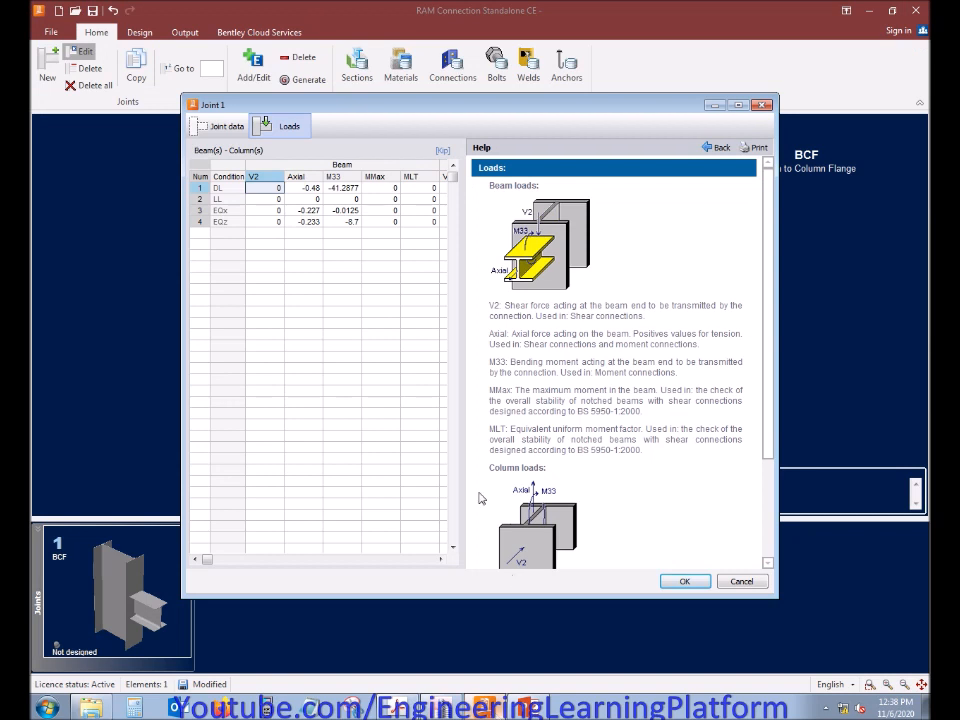
text(-11.325)
key(Return)
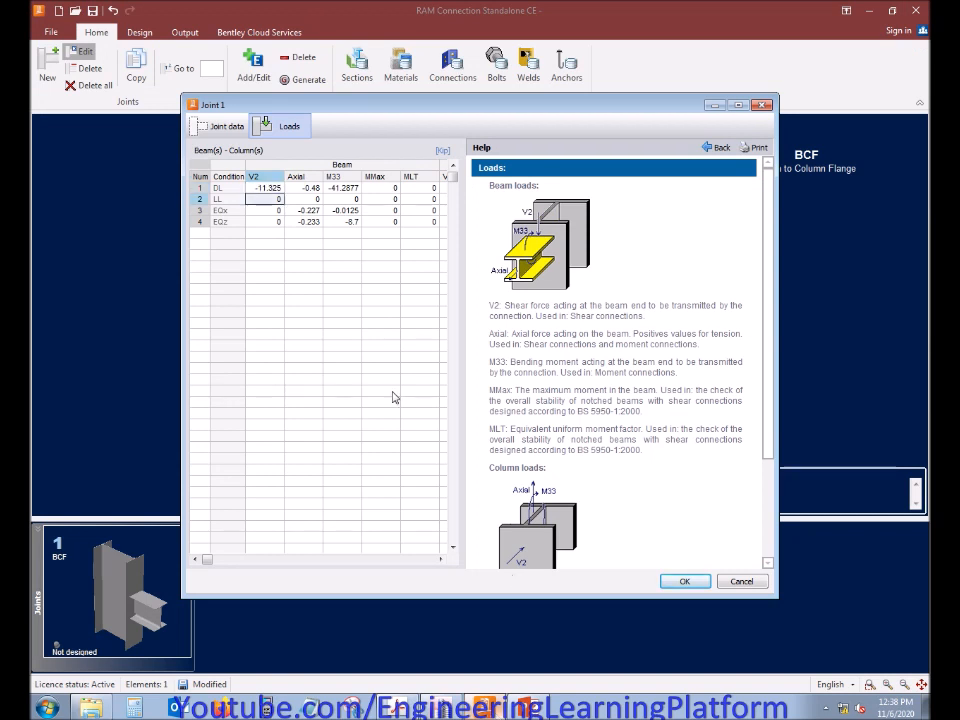
Switch to ETABS and display the Shear 2-2 diagram for the Live case, followed by EX
click(445, 710)
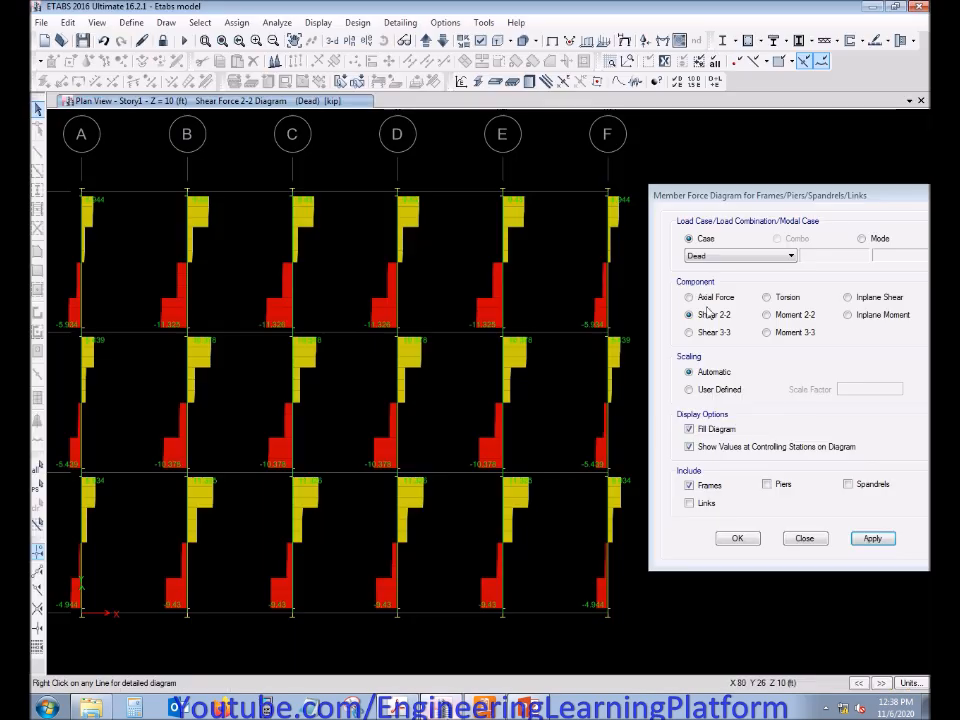
click(731, 249)
click(733, 254)
click(720, 274)
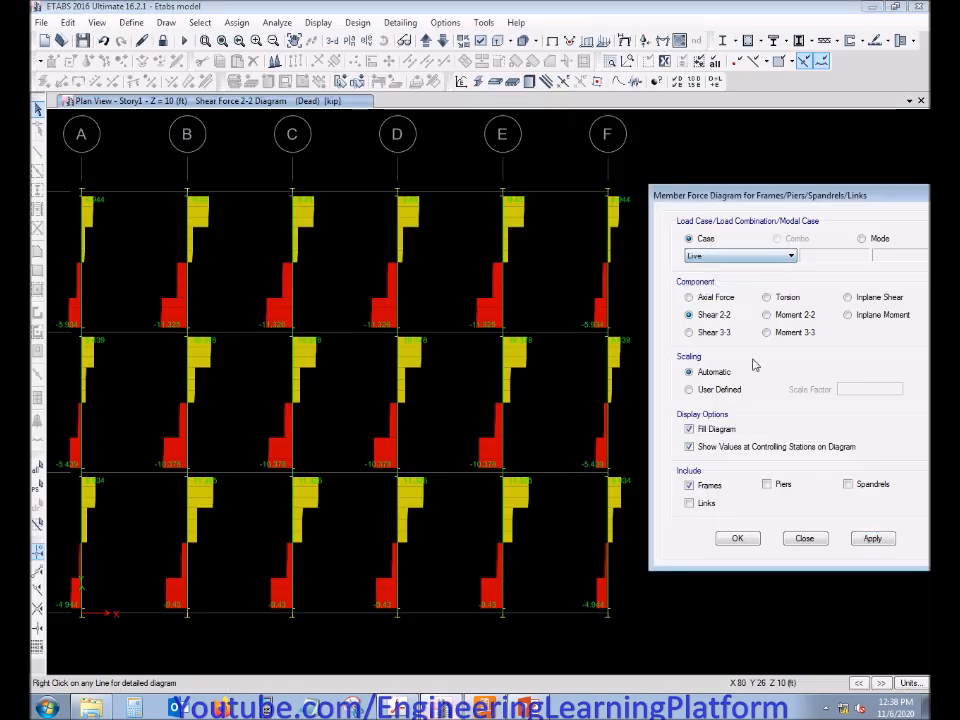
click(871, 538)
click(754, 255)
click(731, 285)
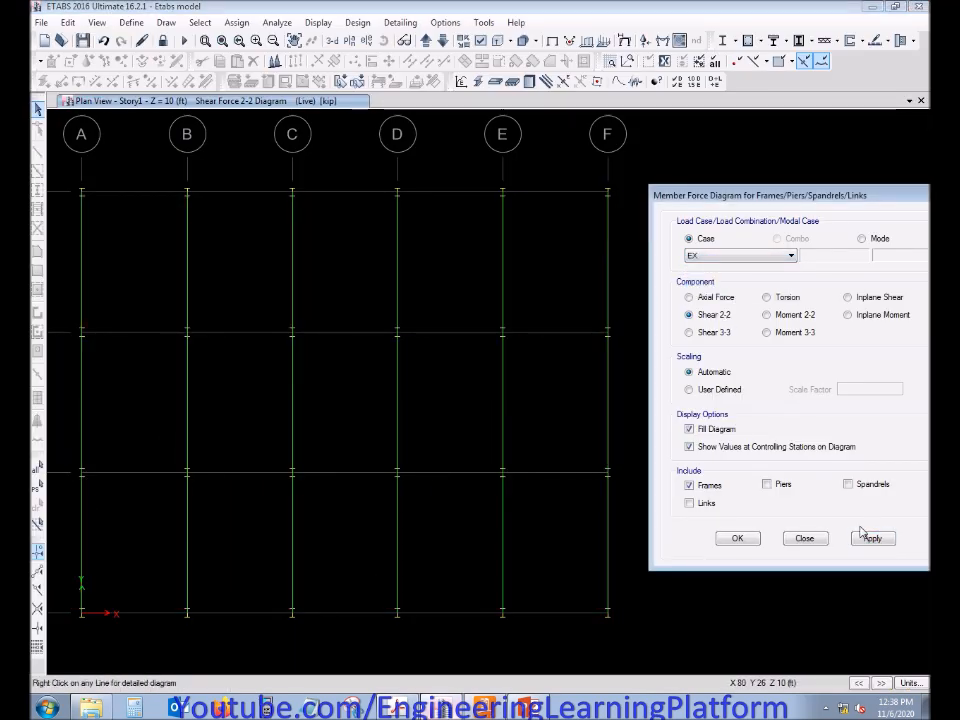
click(868, 538)
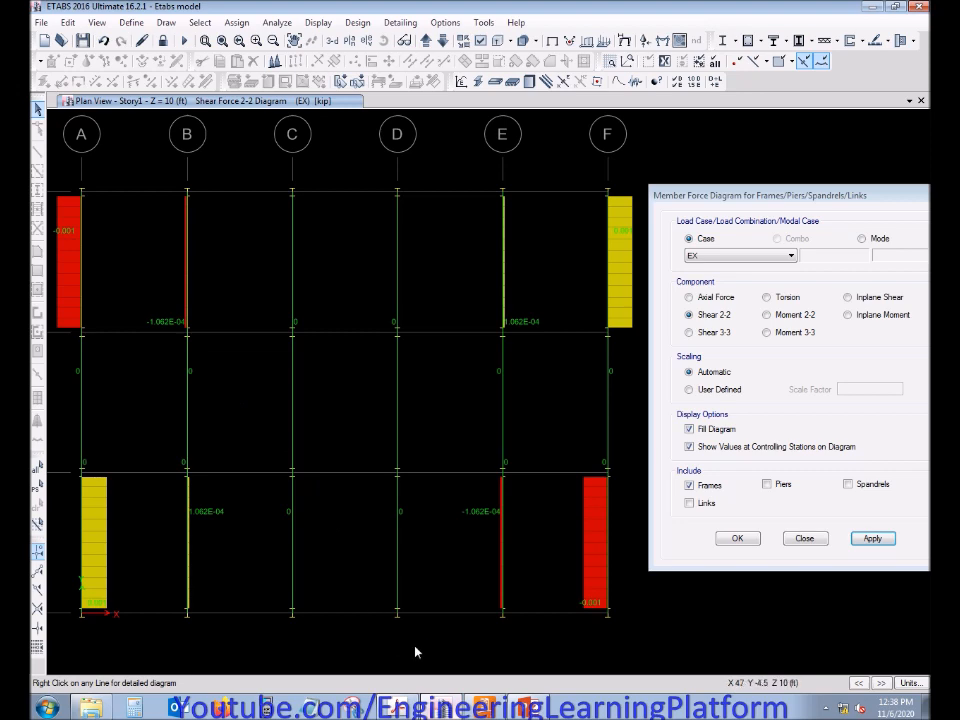
Switch to RAM Connection and set the beam shear V2 for the EQx condition to -0.001 kip
click(495, 711)
key(Down)
text(-0)
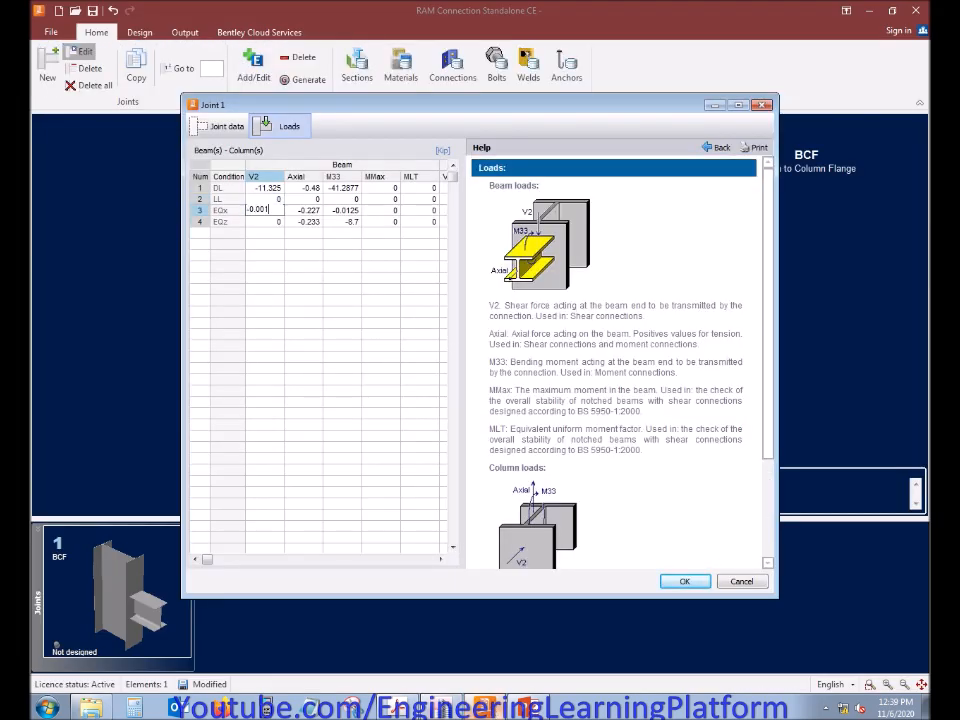
key(Down)
Switch to ETABS, display the Shear 2-2 diagram for the EY case and inspect the grid A beam between grids 1 and 2
click(441, 707)
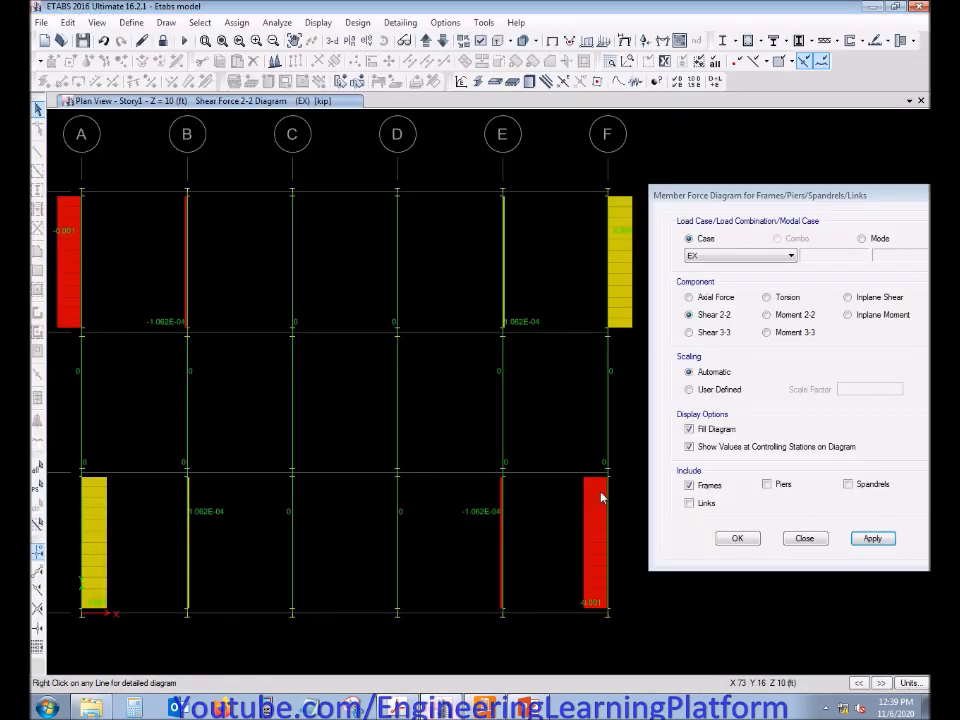
click(739, 258)
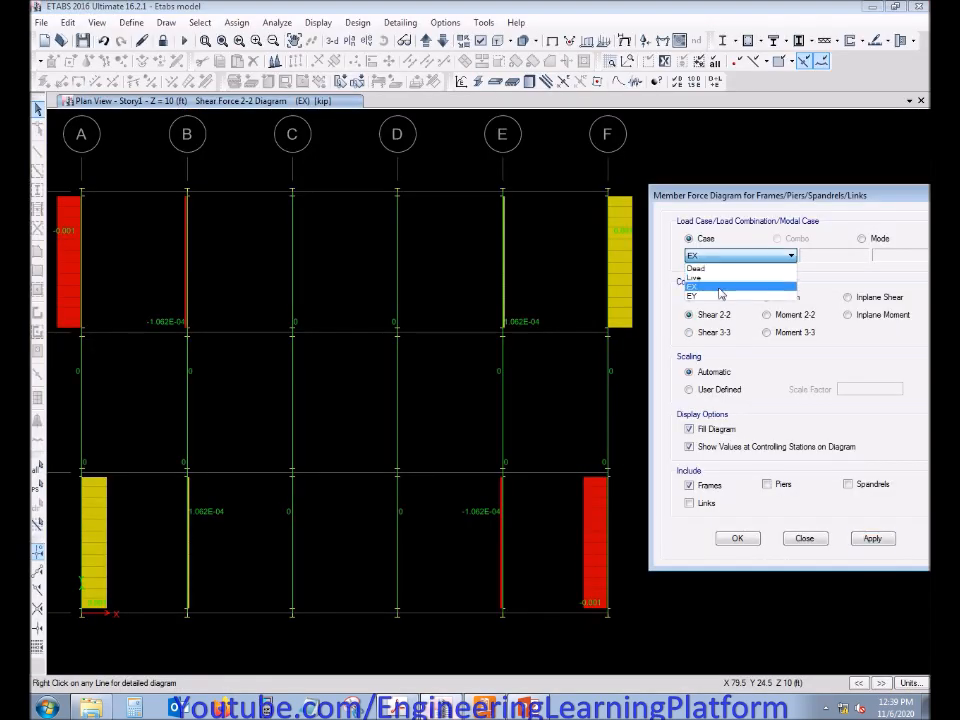
click(720, 296)
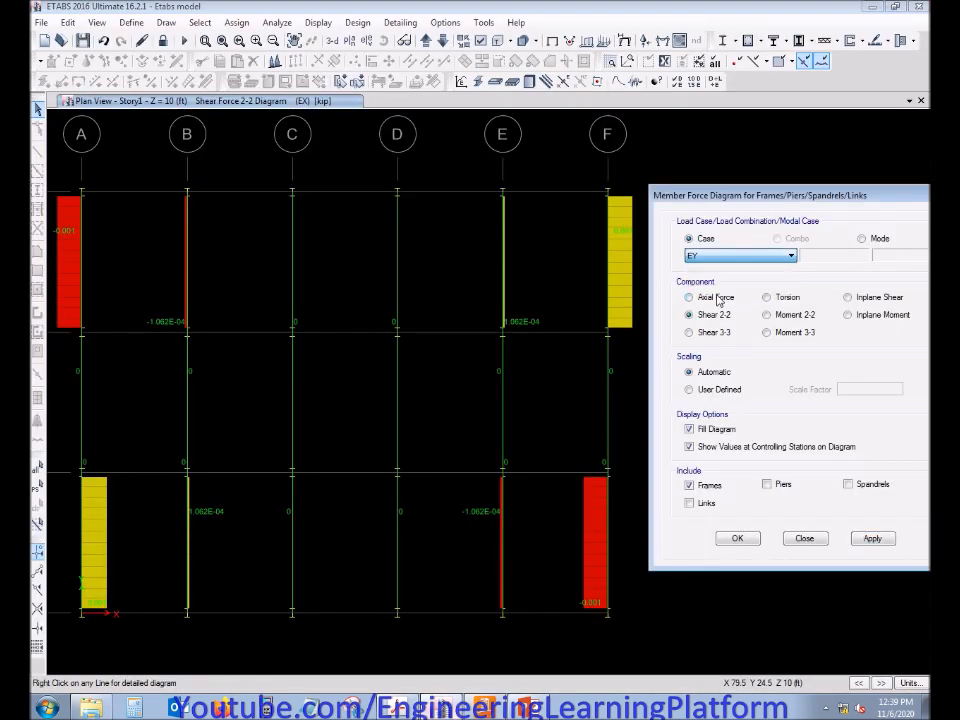
click(872, 538)
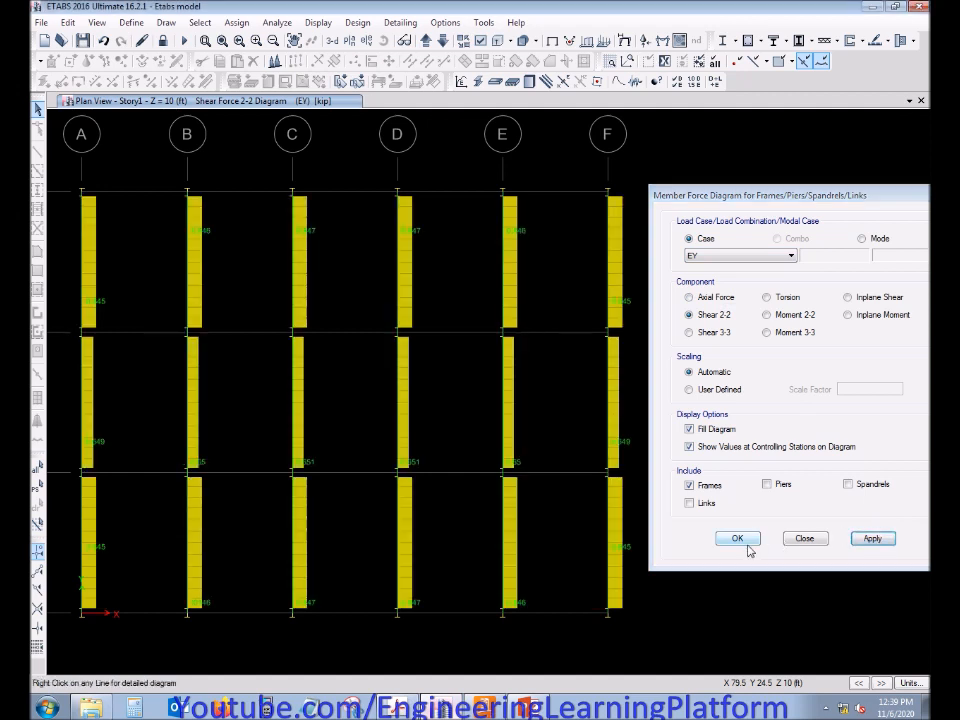
click(737, 538)
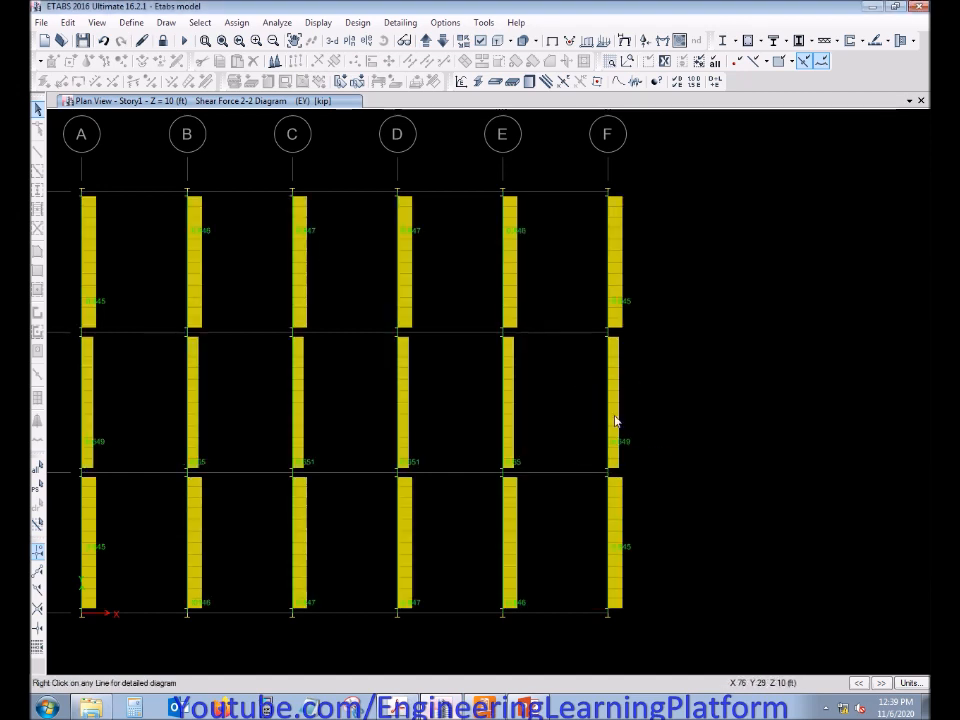
middle_drag(540, 480, 632, 489)
mouse_move(266, 565)
mouse_move(166, 565)
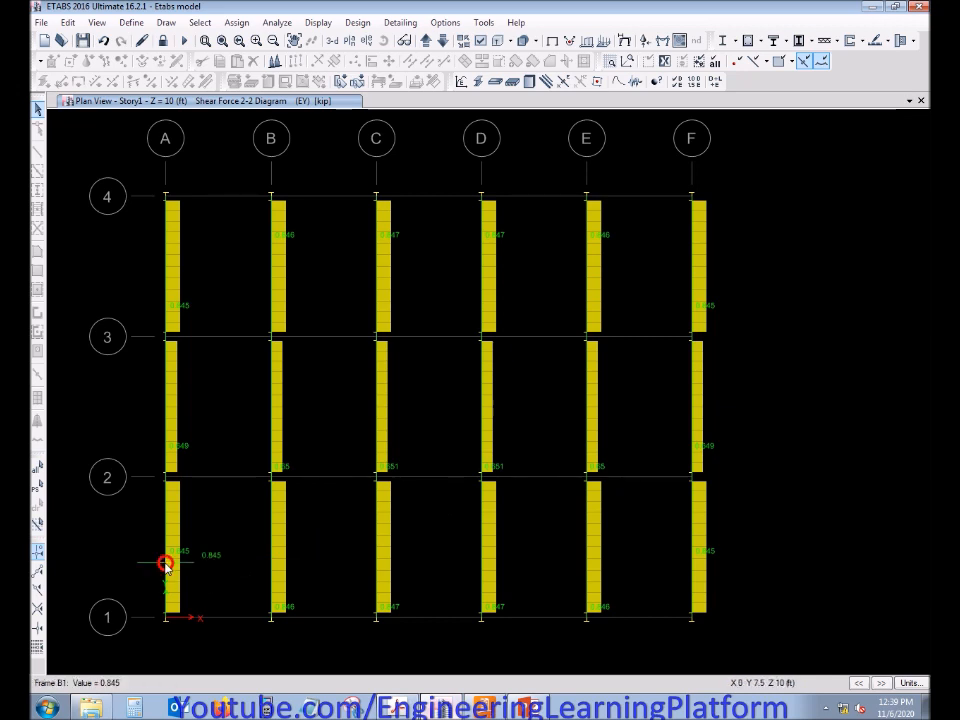
mouse_move(378, 518)
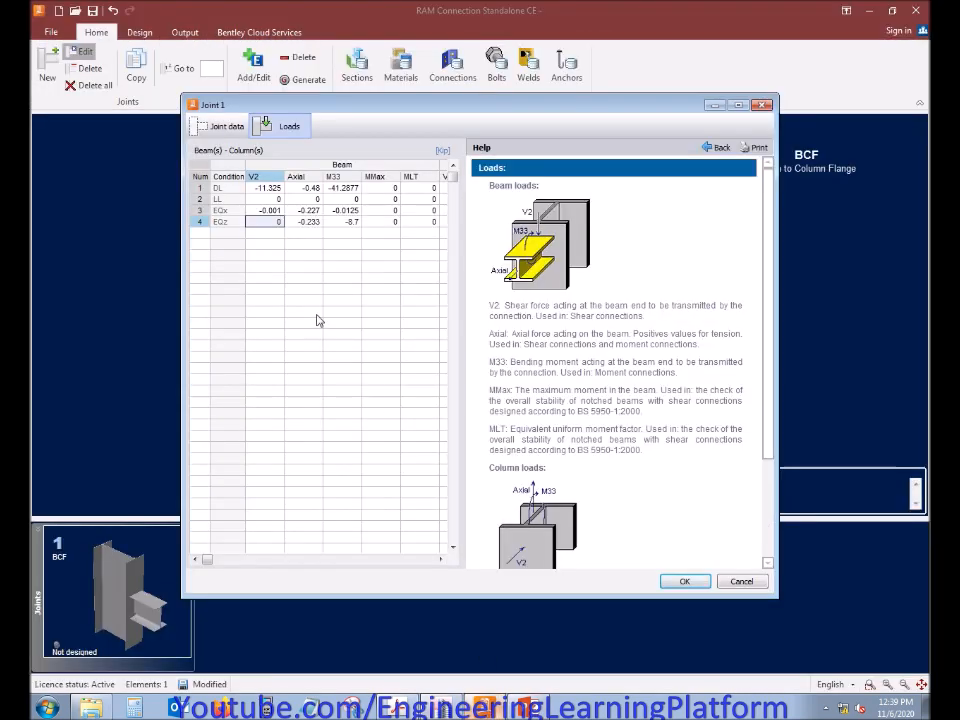
Switch to RAM Connection, set the beam shear V2 for the EQz condition to 0.845 kip and accept the joint's loads
text(0.8)
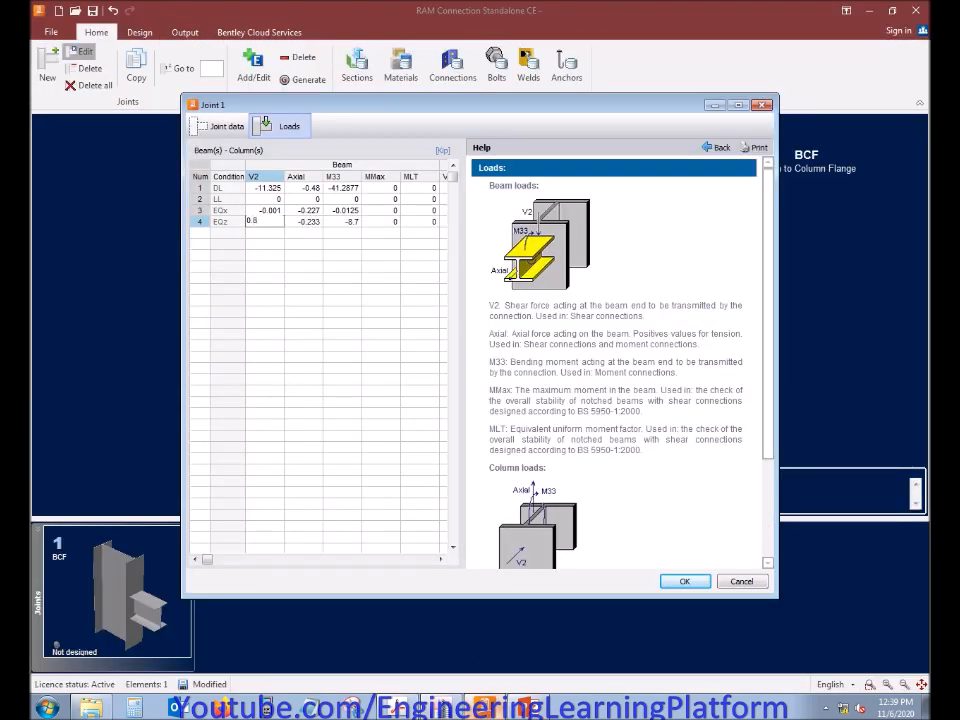
text(45)
key(Return)
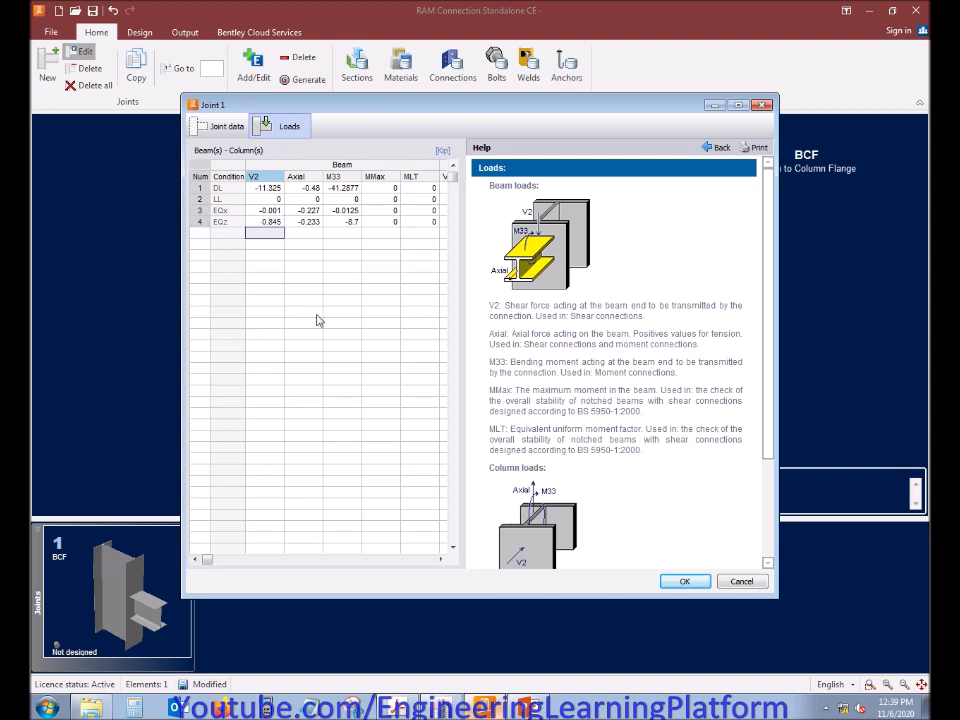
click(684, 581)
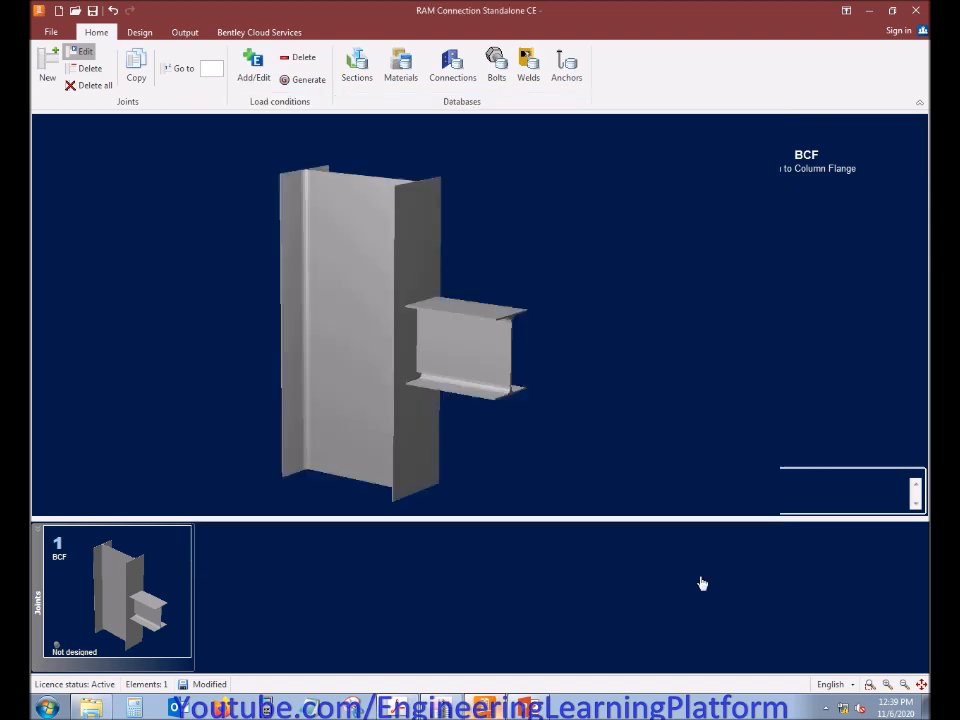
Assign a Basic FP Bolted moment connection to the beam-to-column-flange joint
click(148, 34)
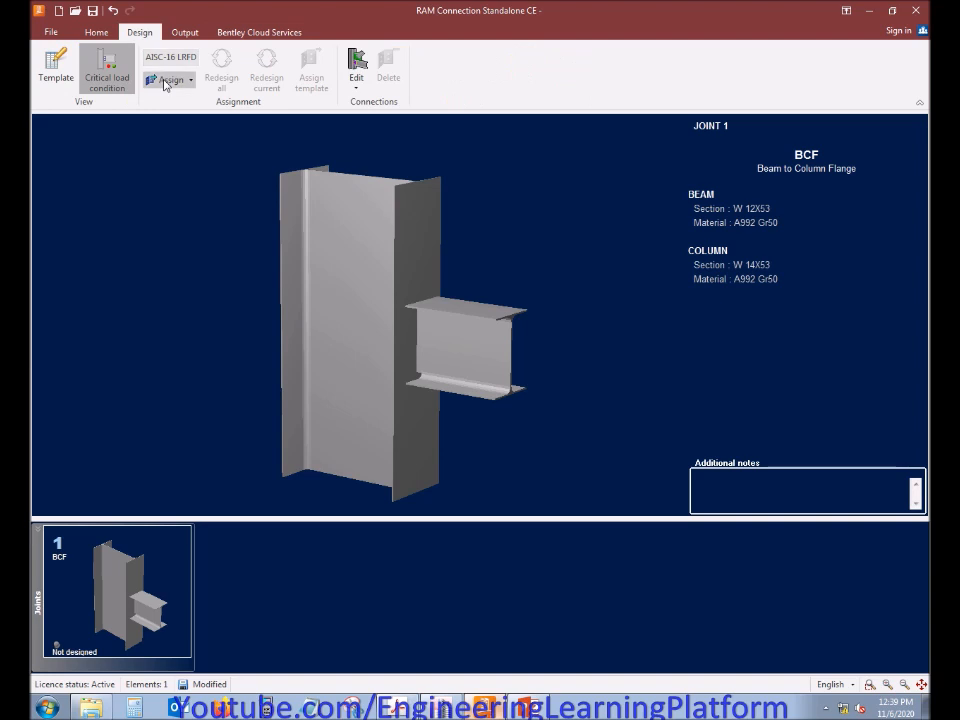
click(168, 79)
mouse_move(220, 97)
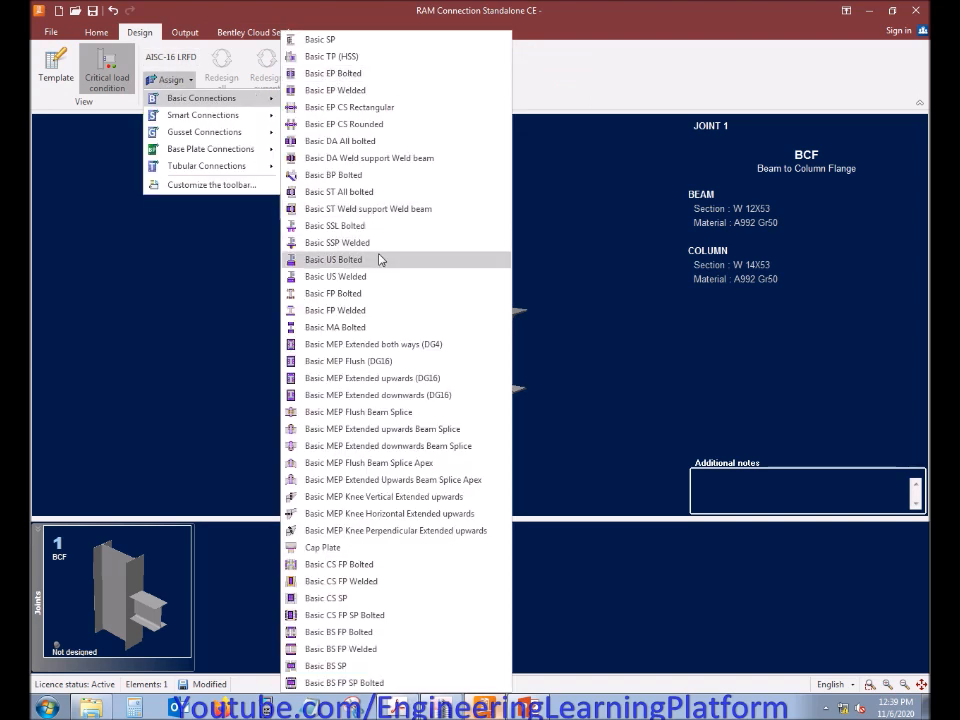
click(368, 302)
click(592, 452)
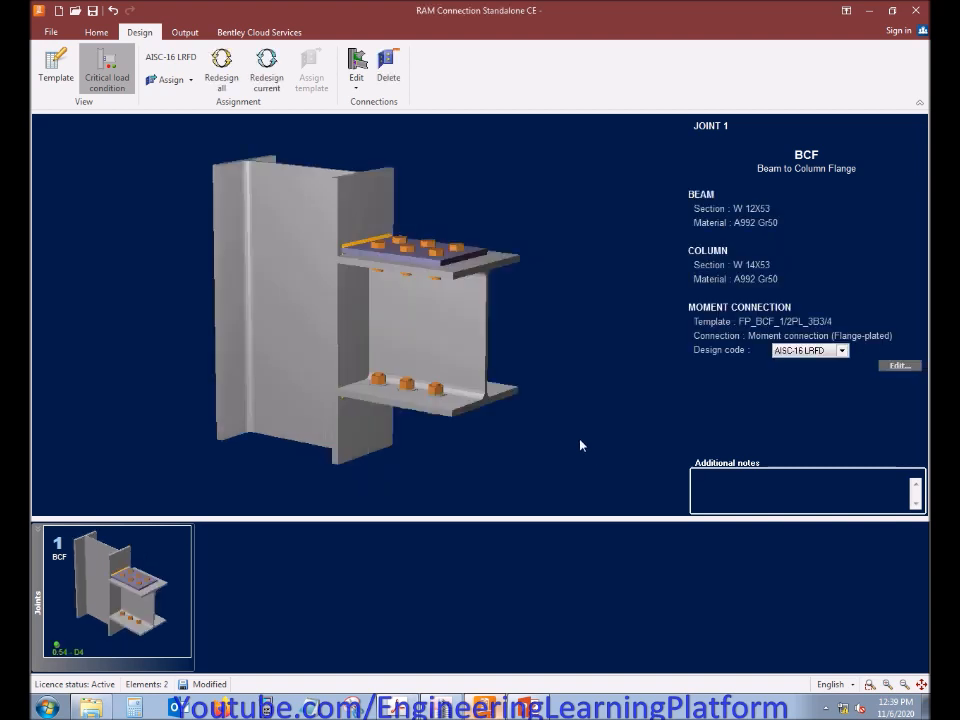
Open the flange-plated moment connection for editing in the Connection Pad
drag(537, 375, 520, 378)
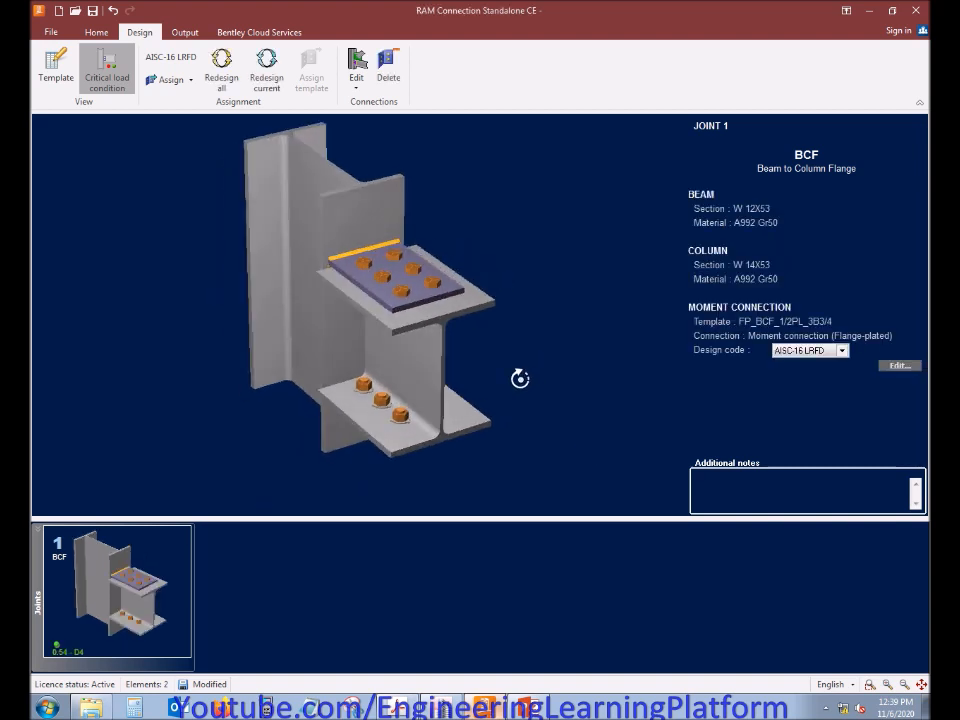
click(898, 366)
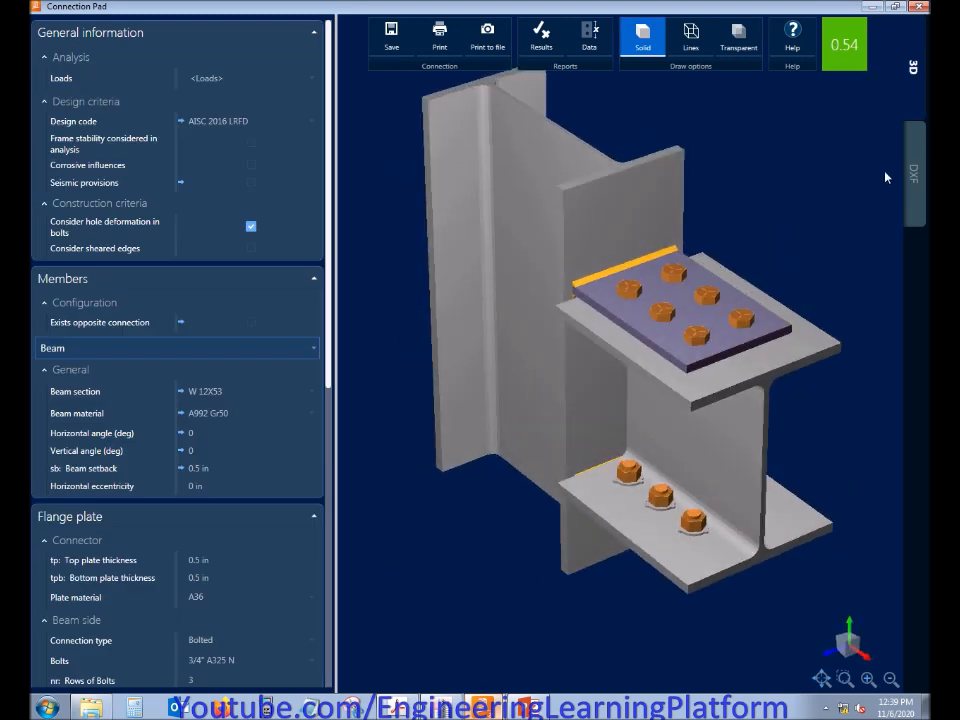
middle_drag(756, 208, 768, 246)
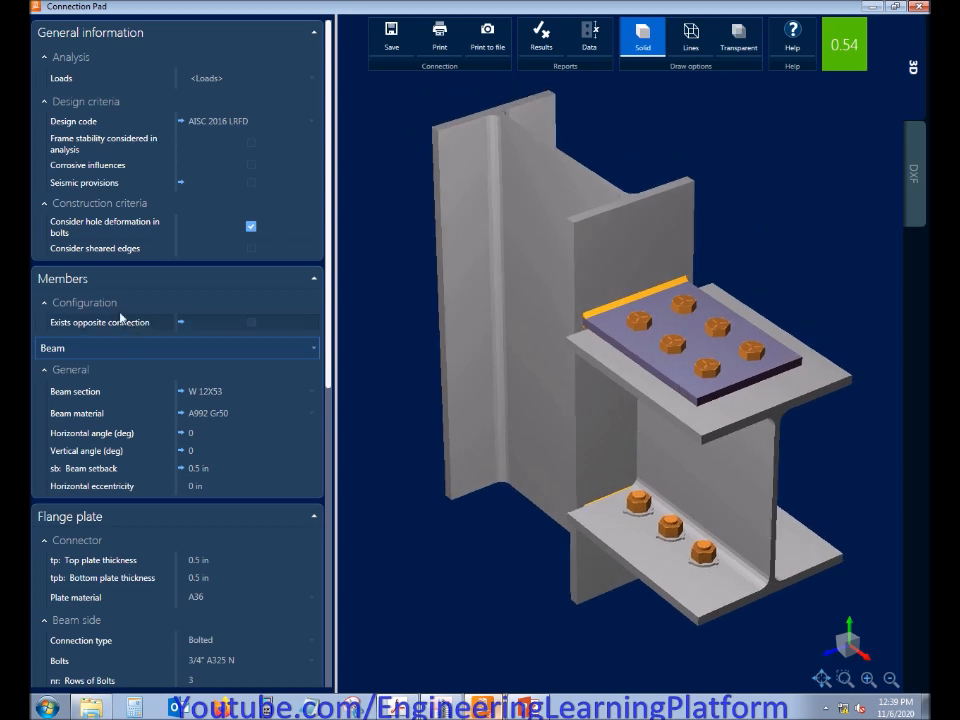
Collapse the connection's property groups under General information, Members, Flange plate and Stiffeners
click(88, 303)
click(72, 354)
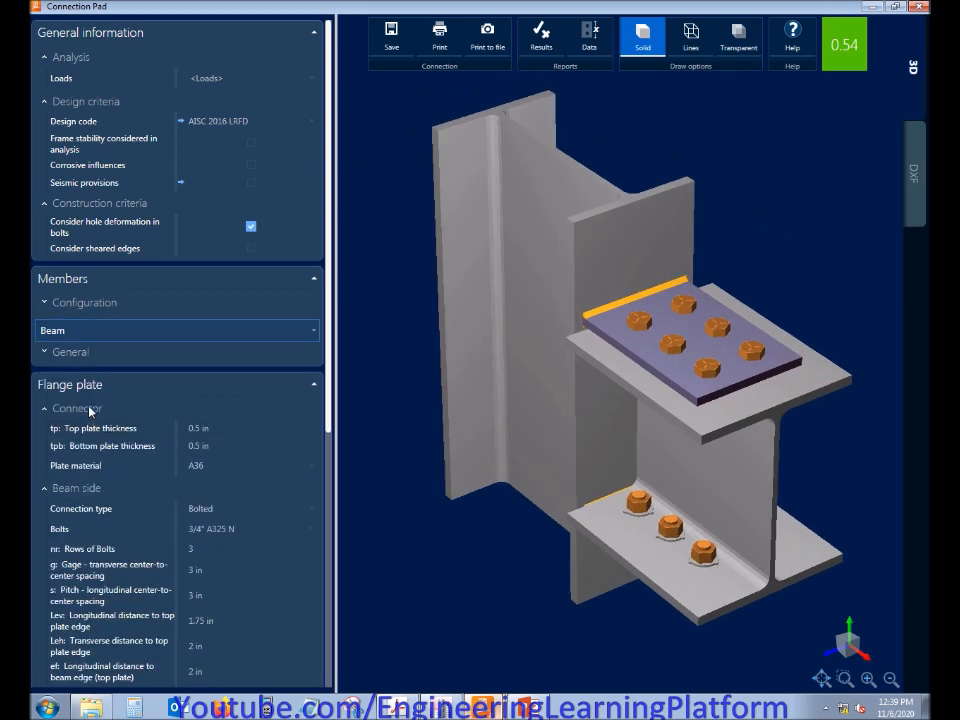
click(90, 409)
click(92, 431)
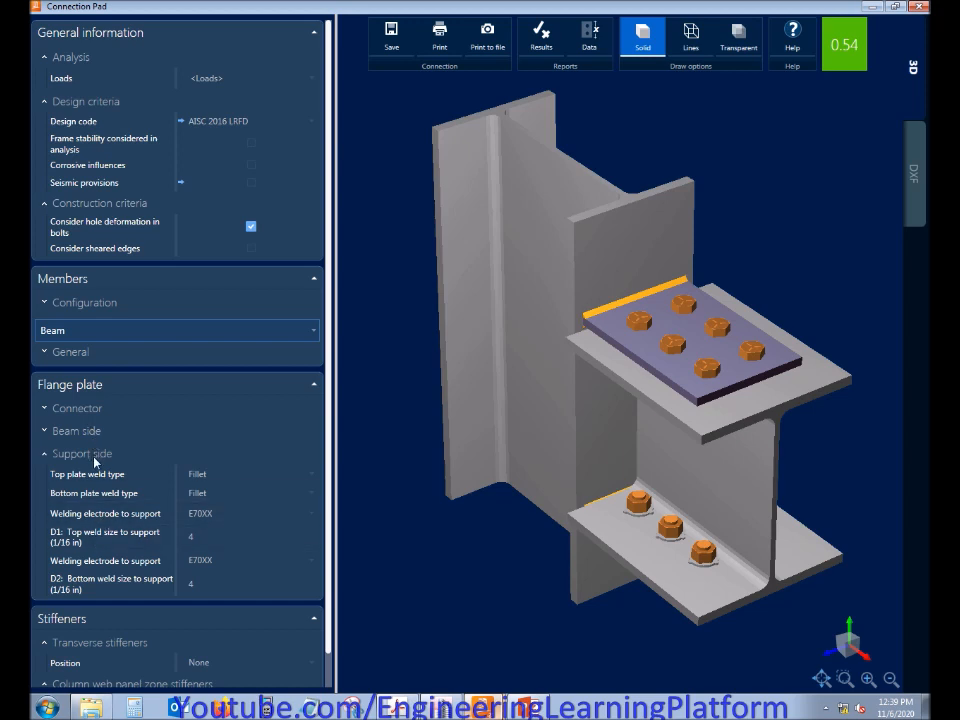
click(95, 456)
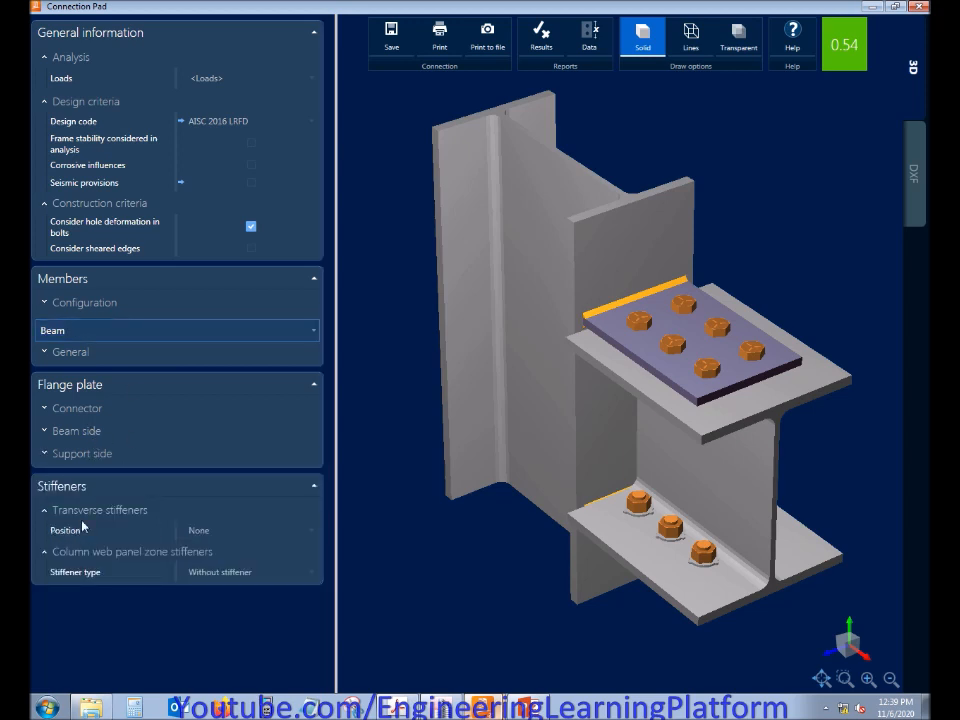
click(86, 511)
click(83, 533)
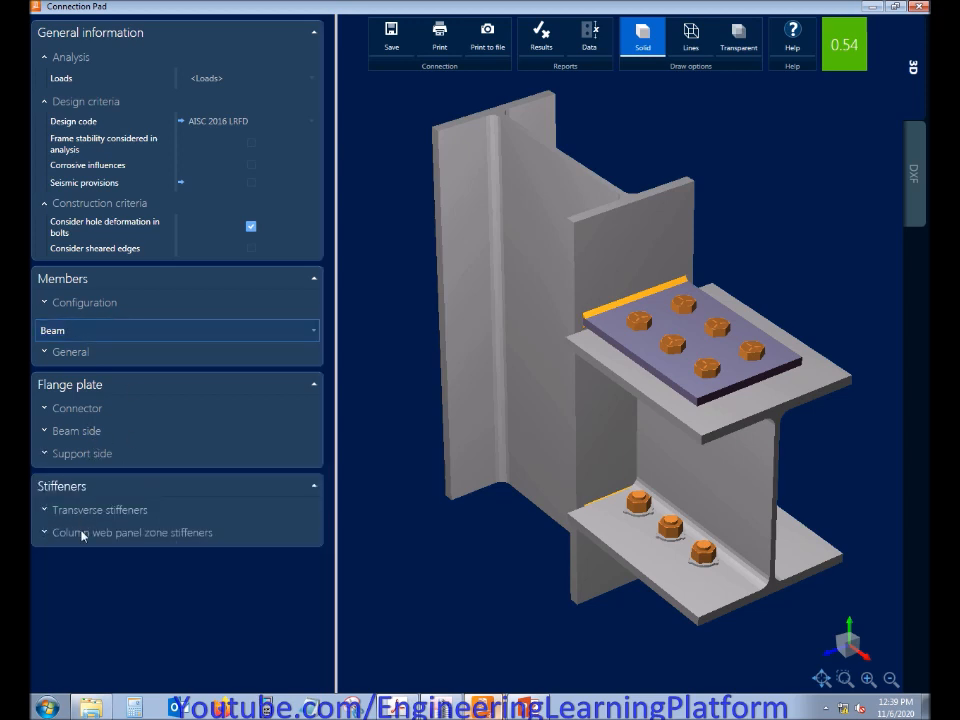
click(98, 205)
click(81, 259)
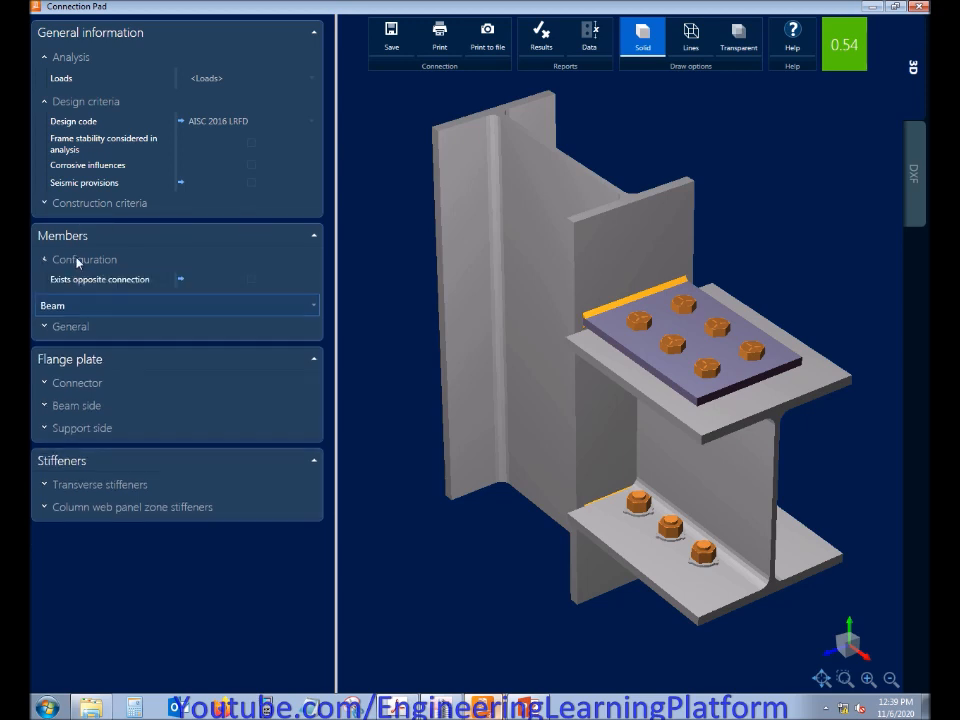
click(81, 259)
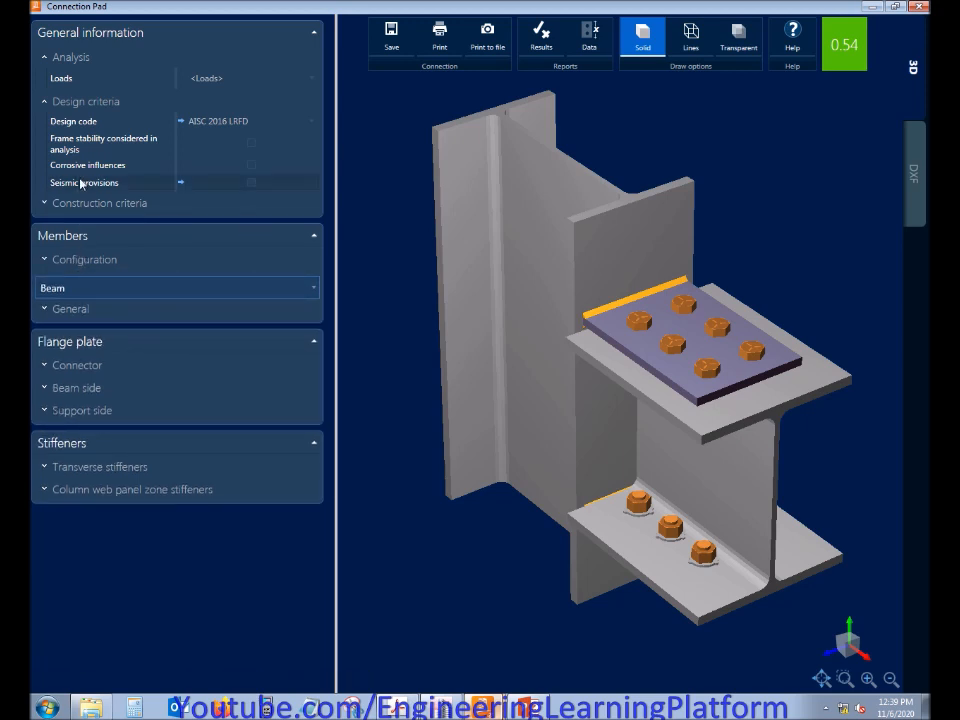
click(78, 101)
click(73, 58)
Review the connection's Analysis loads table of load combinations and its Design criteria settings
click(92, 58)
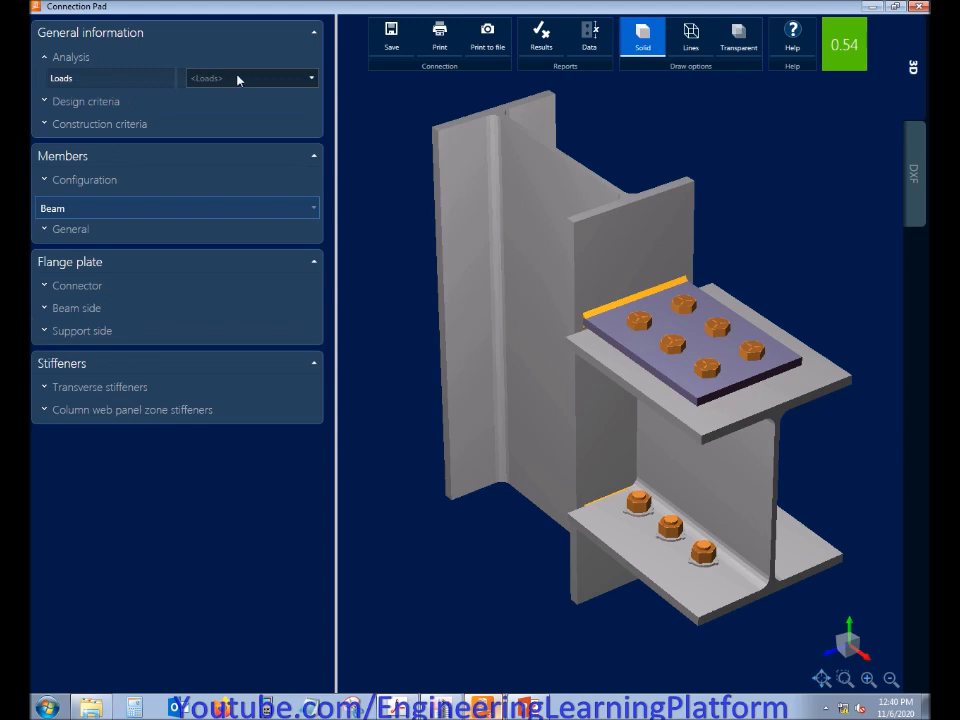
click(229, 78)
scroll(331, 205, down, 5)
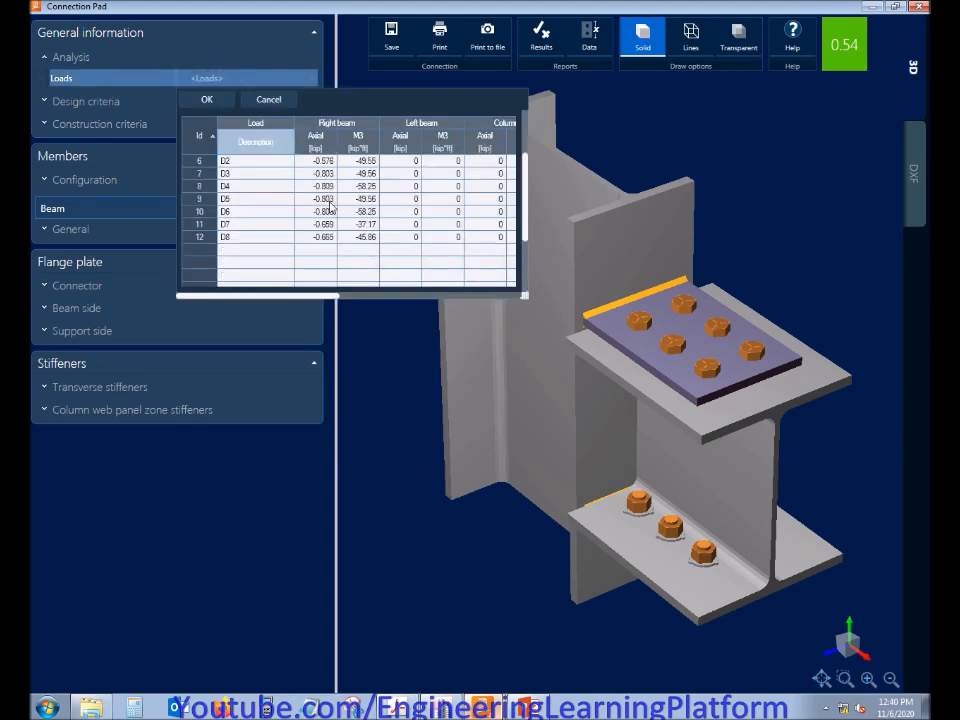
scroll(331, 205, up, 5)
click(206, 99)
click(70, 102)
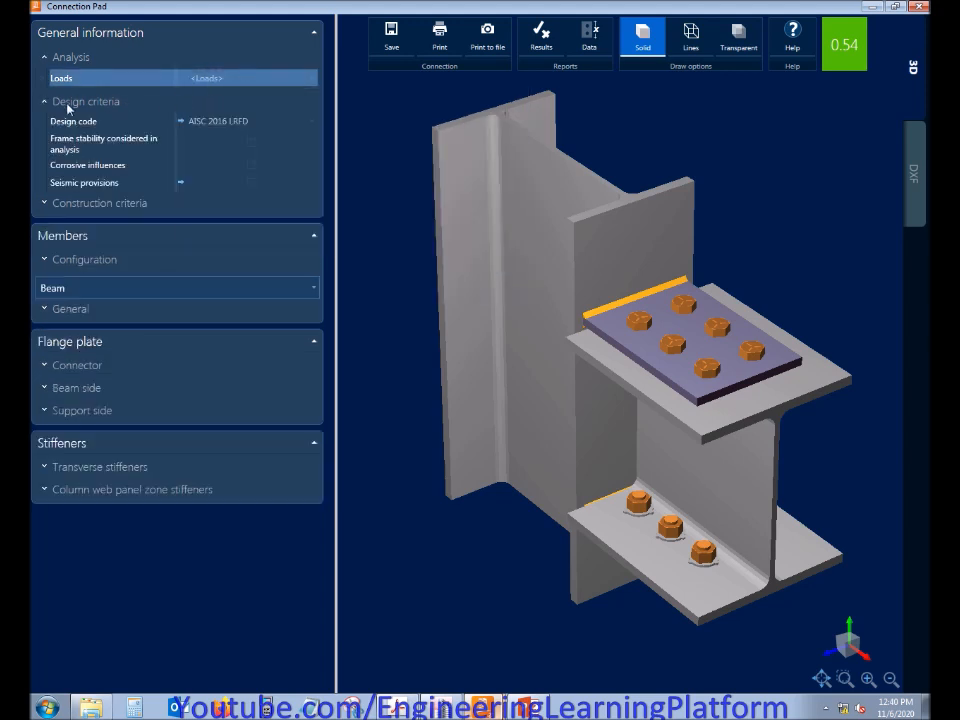
click(55, 100)
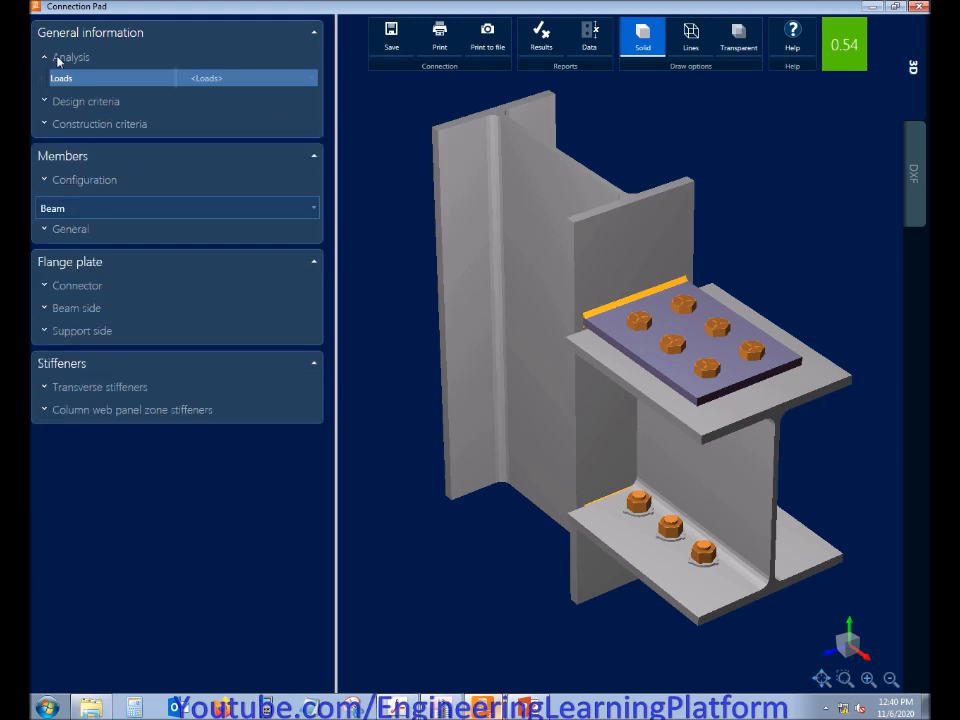
Review the connection's Construction criteria settings for bolt hole deformation and sheared edges
click(58, 57)
click(81, 104)
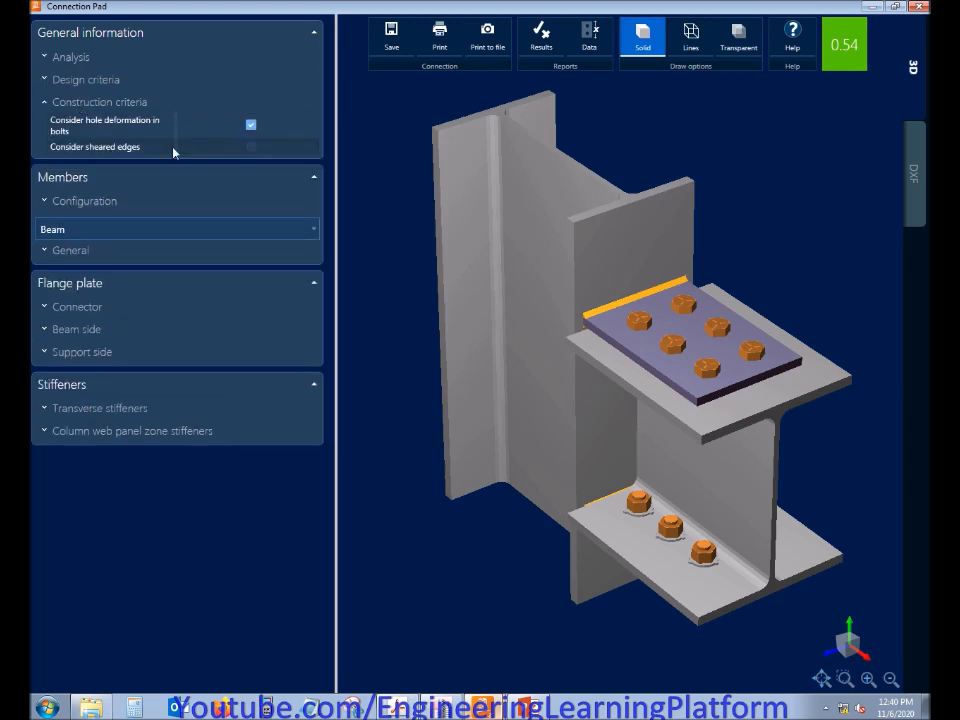
click(110, 104)
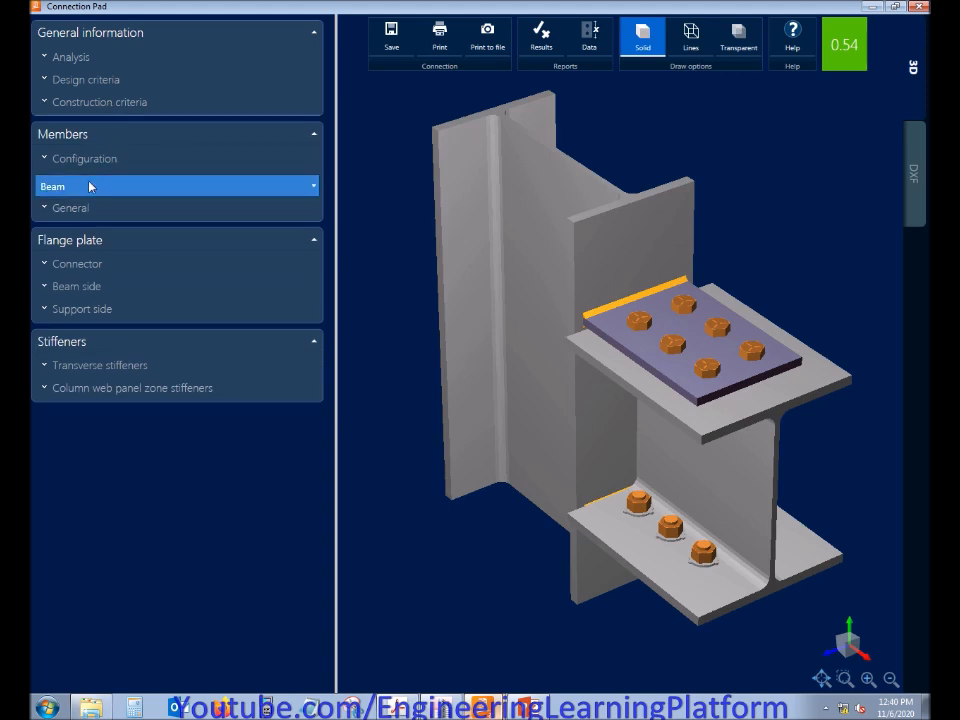
Try the Exists opposite connection option in the members' configuration and leave it disabled
click(90, 158)
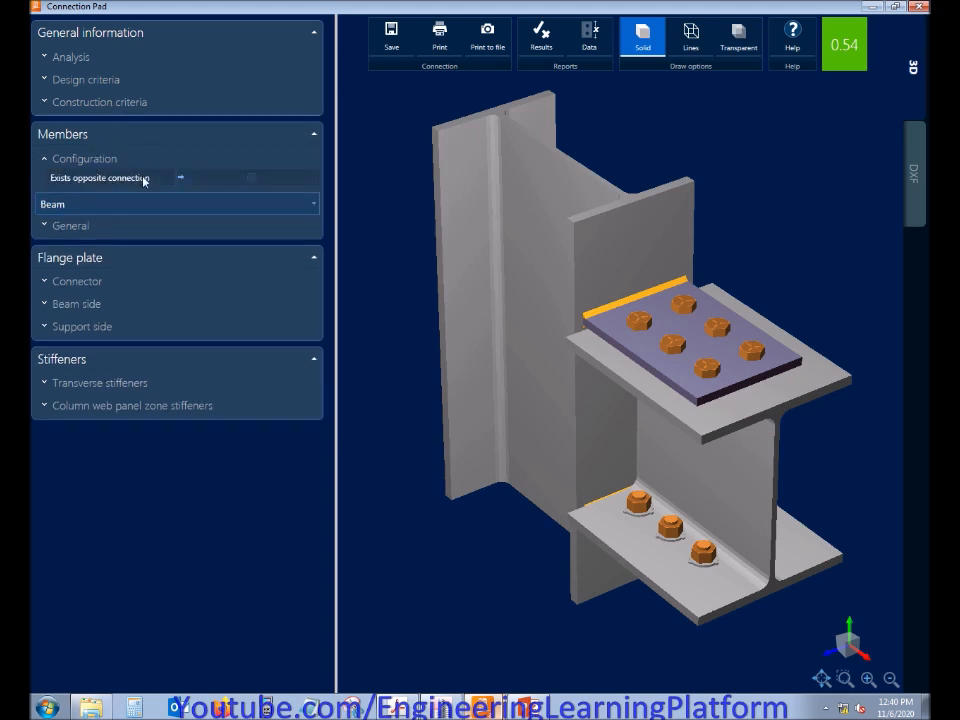
click(253, 178)
click(249, 179)
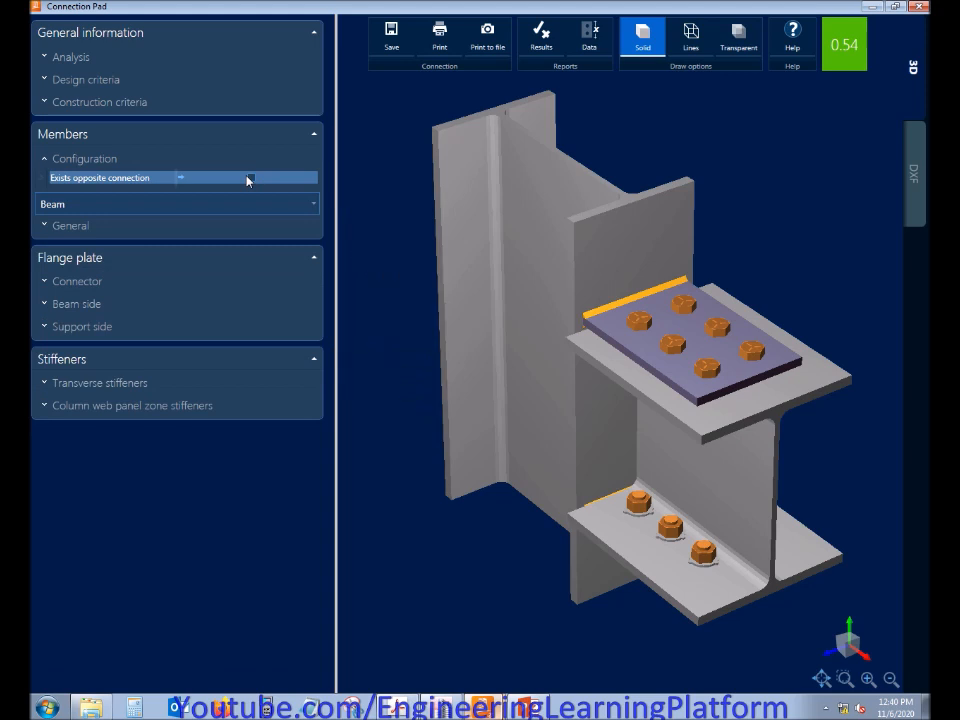
click(96, 162)
Review the beam's general properties and enable Is column end for the column member
click(83, 213)
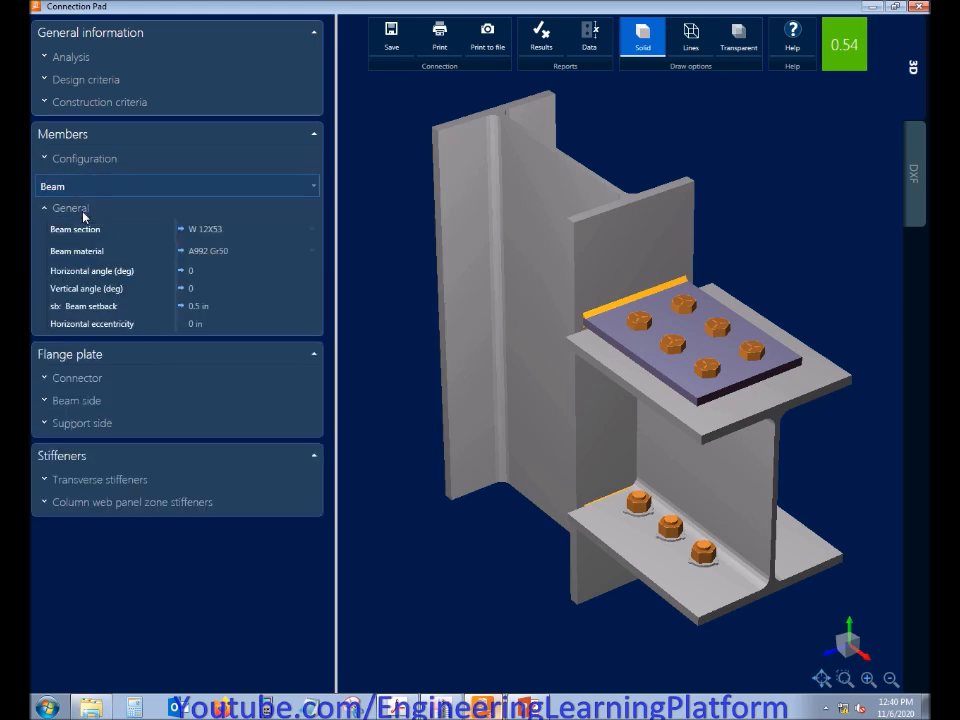
click(180, 239)
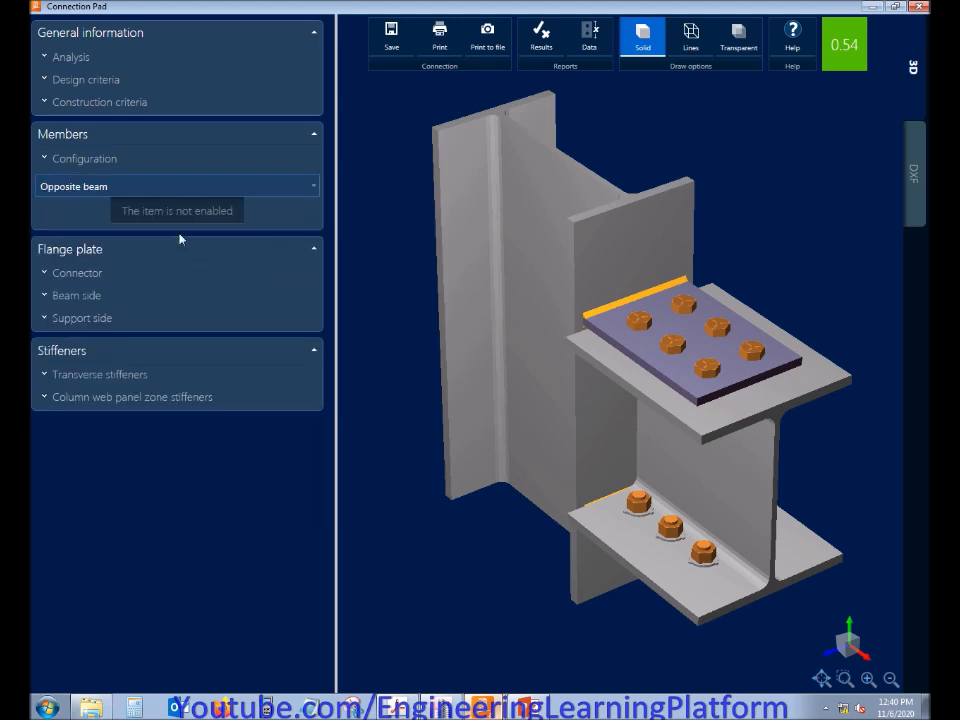
click(174, 250)
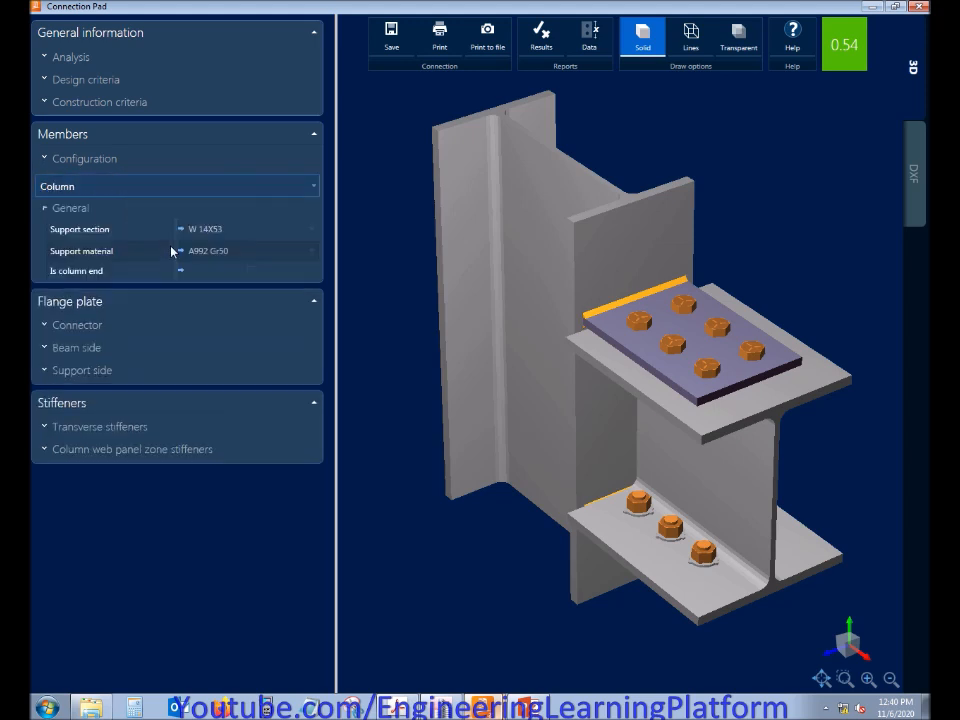
click(251, 271)
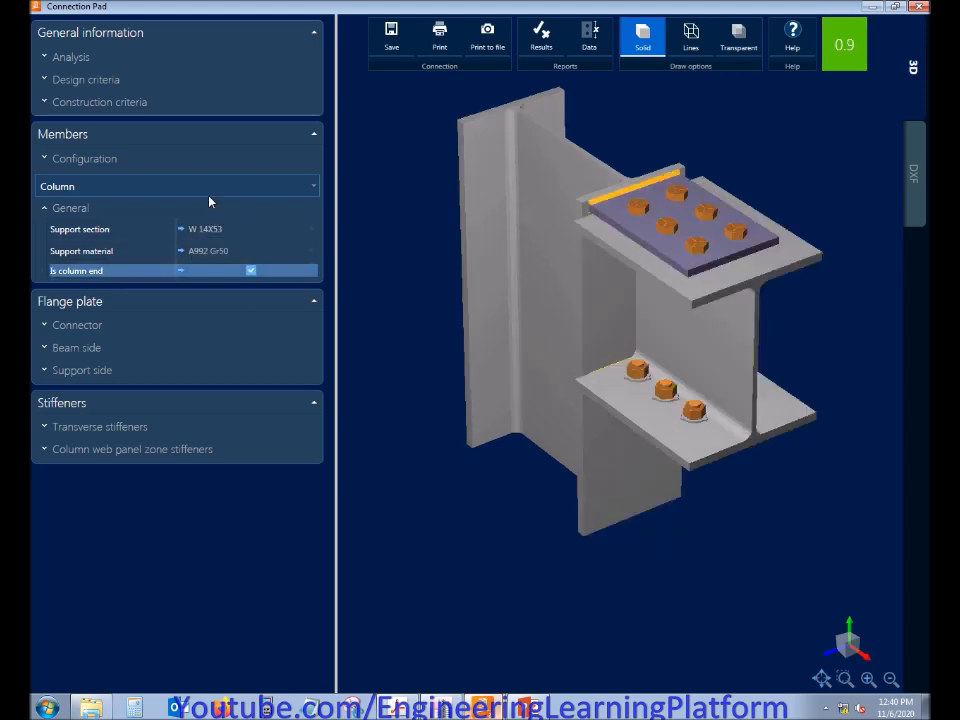
click(130, 160)
click(105, 160)
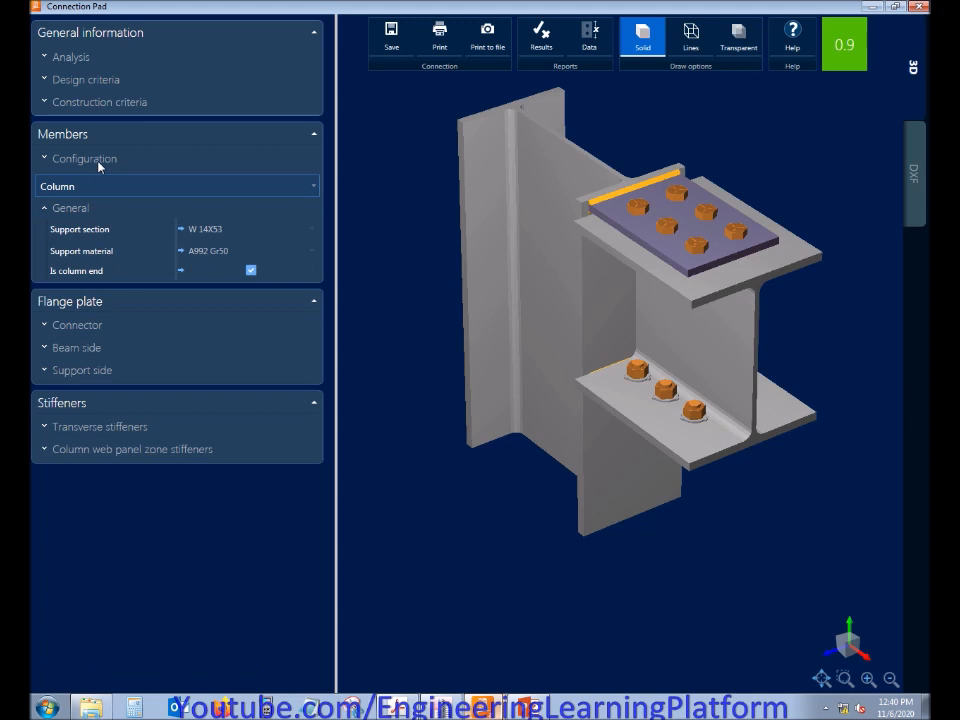
click(68, 208)
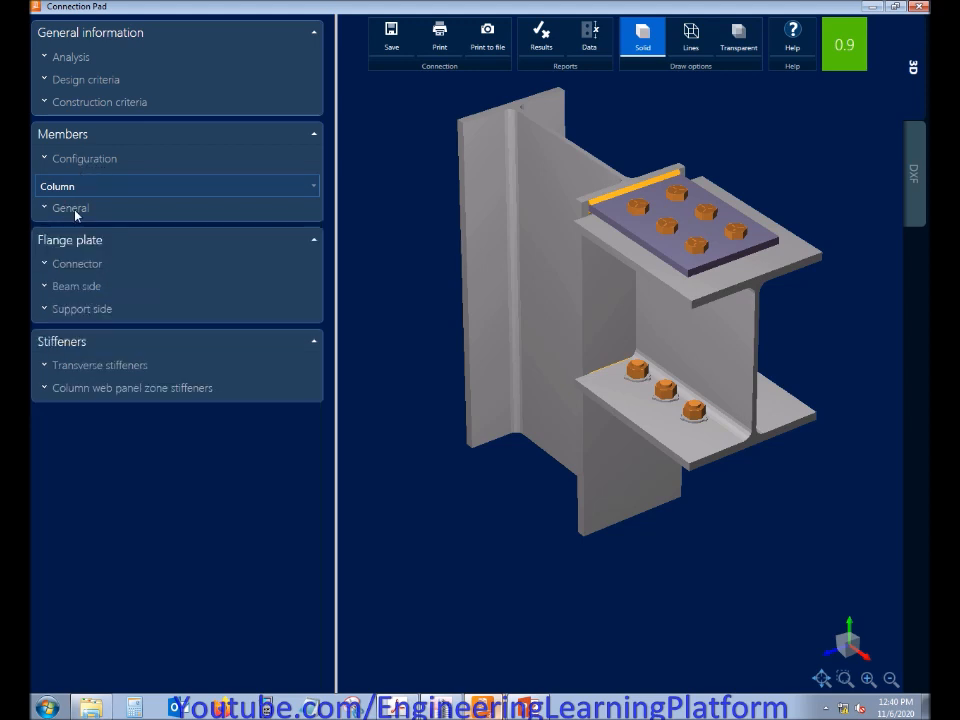
Set both the top and bottom flange plate thicknesses to 0.375 in
click(86, 264)
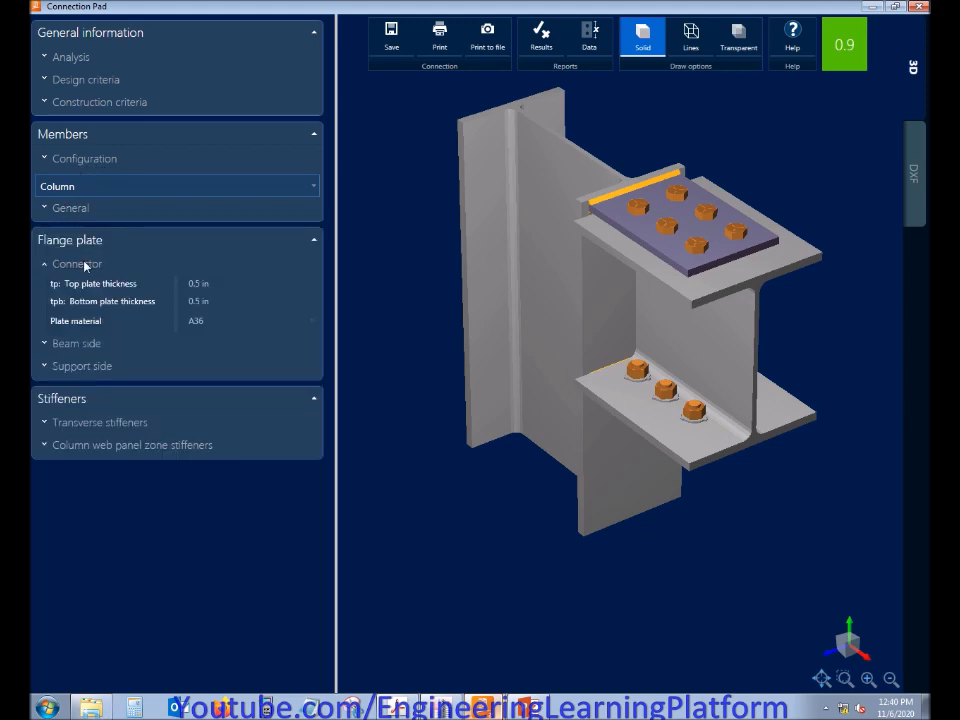
click(203, 283)
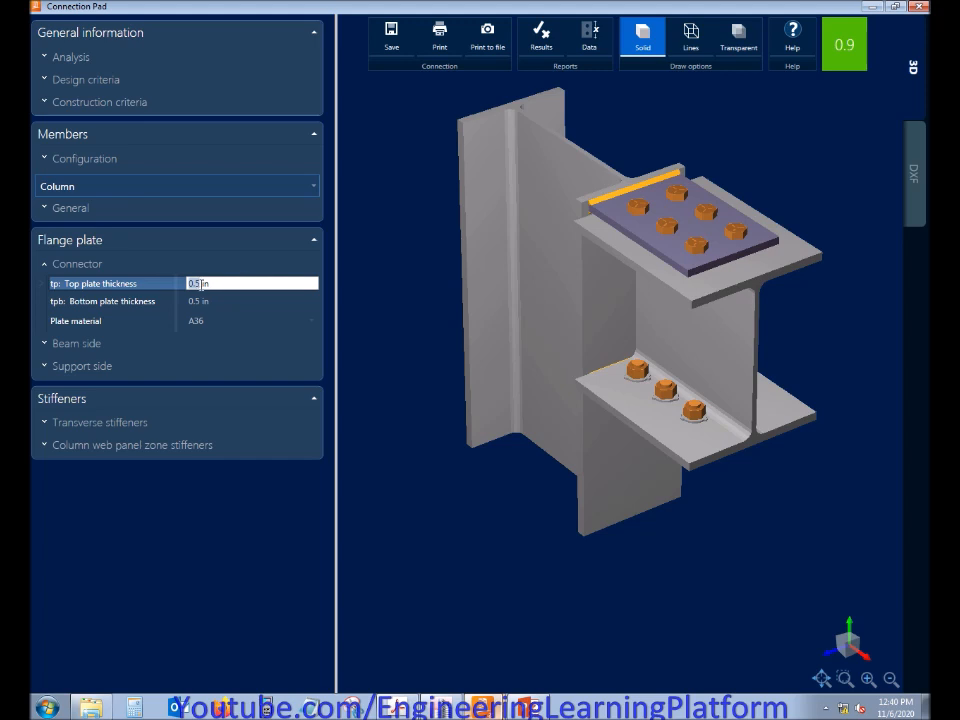
text(3/8)
key(Return)
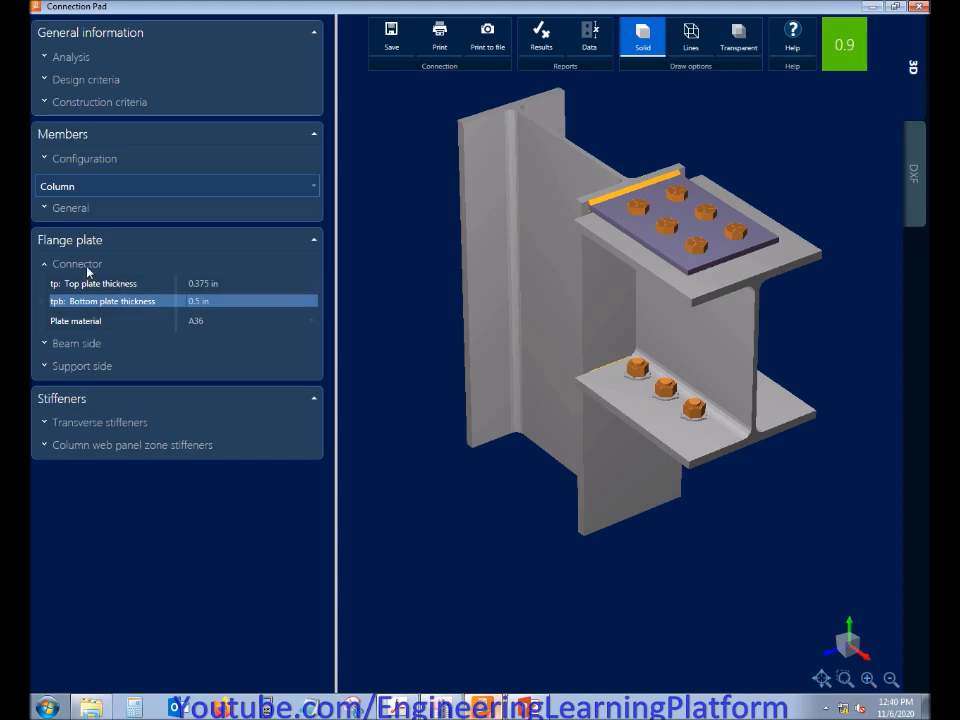
click(204, 300)
click(204, 300)
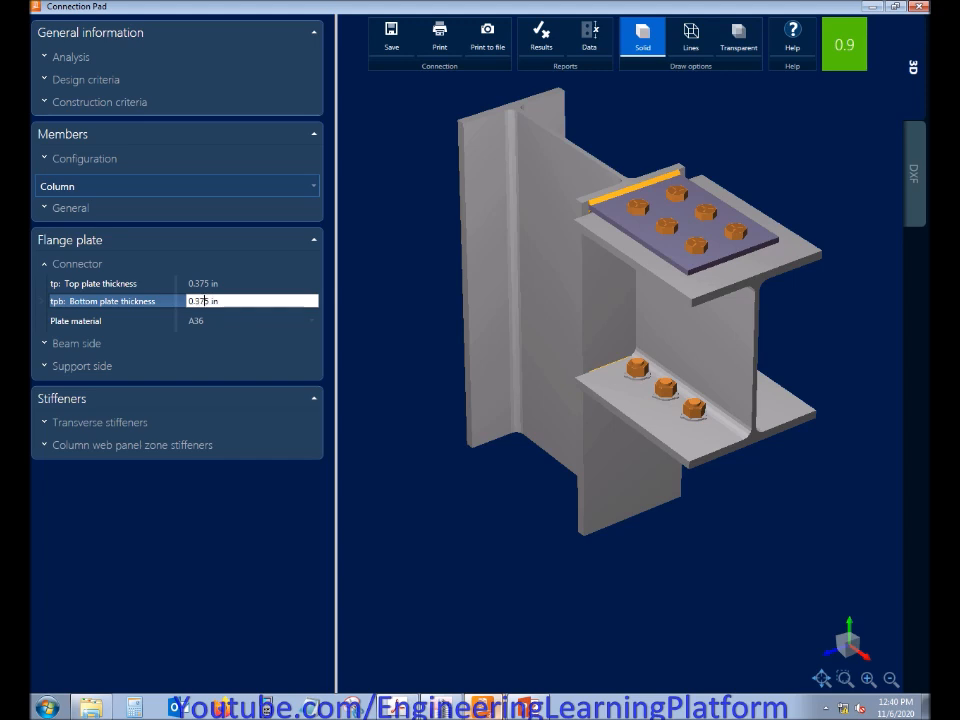
text(37)
key(Tab)
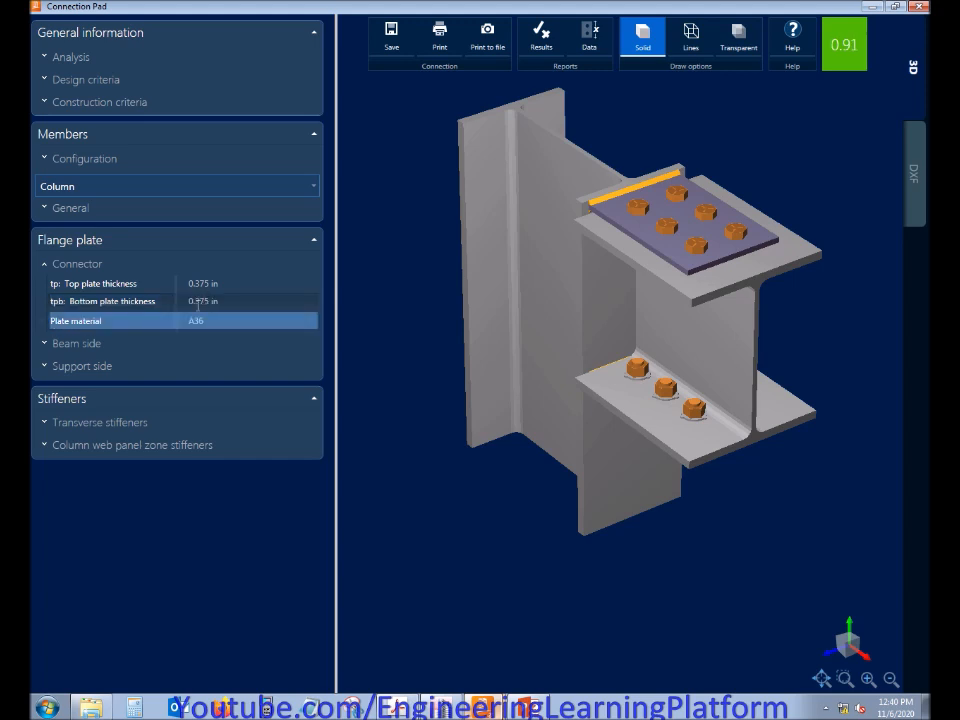
click(80, 264)
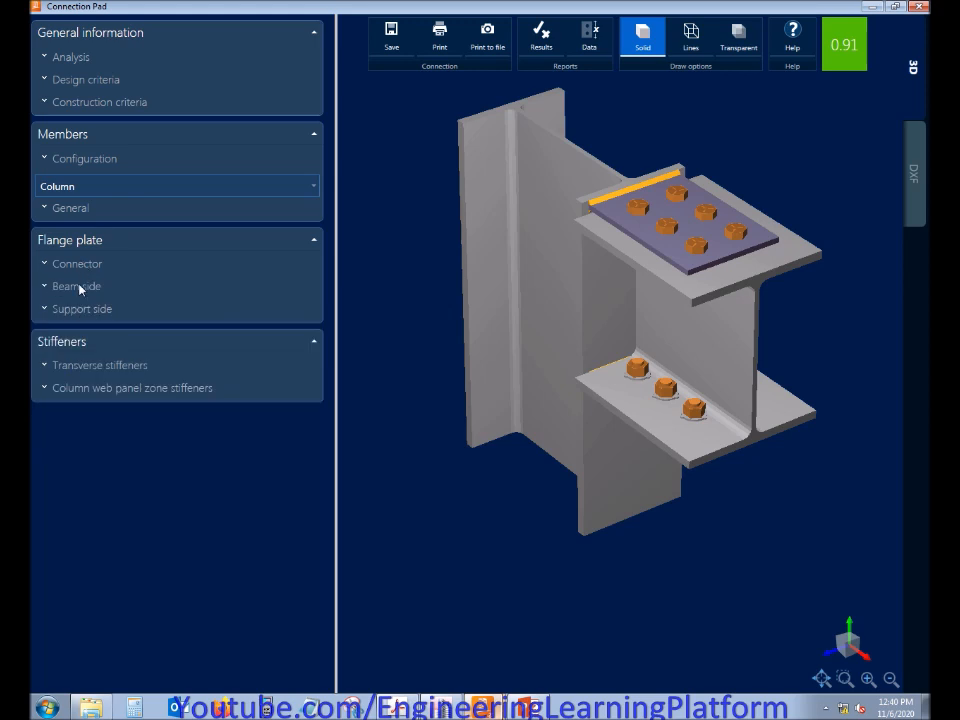
Change the flange plates' beam-side bolts to 5/8" A325 N
click(80, 287)
click(223, 327)
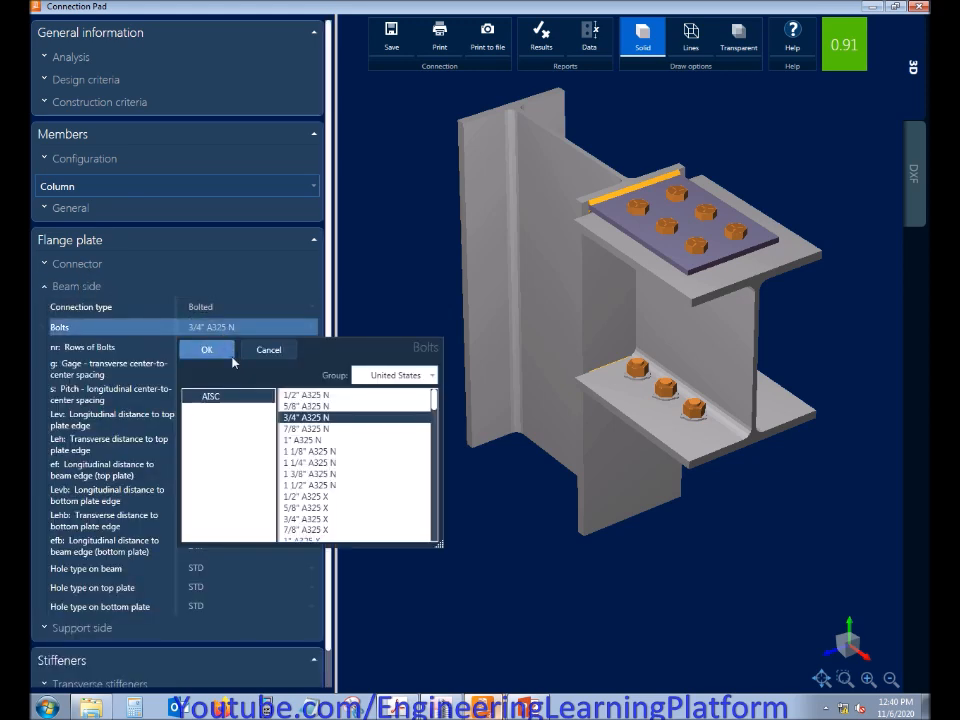
click(305, 406)
click(206, 349)
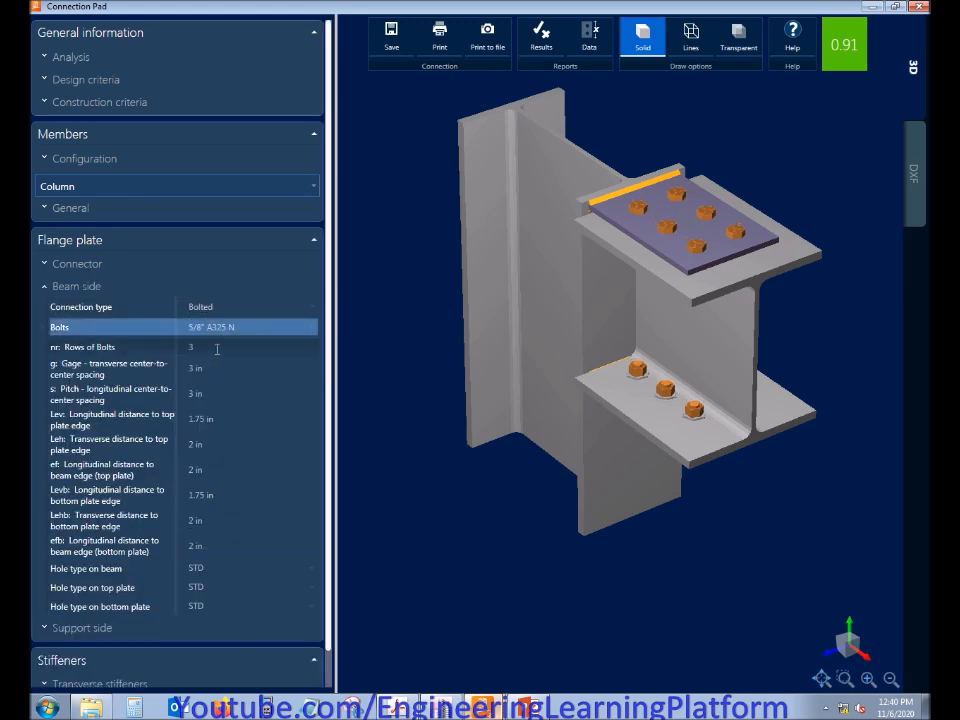
Try 1/2" A325 N bolts on the flange plates' beam side, and restore the 5/8" A325 N bolts
click(245, 331)
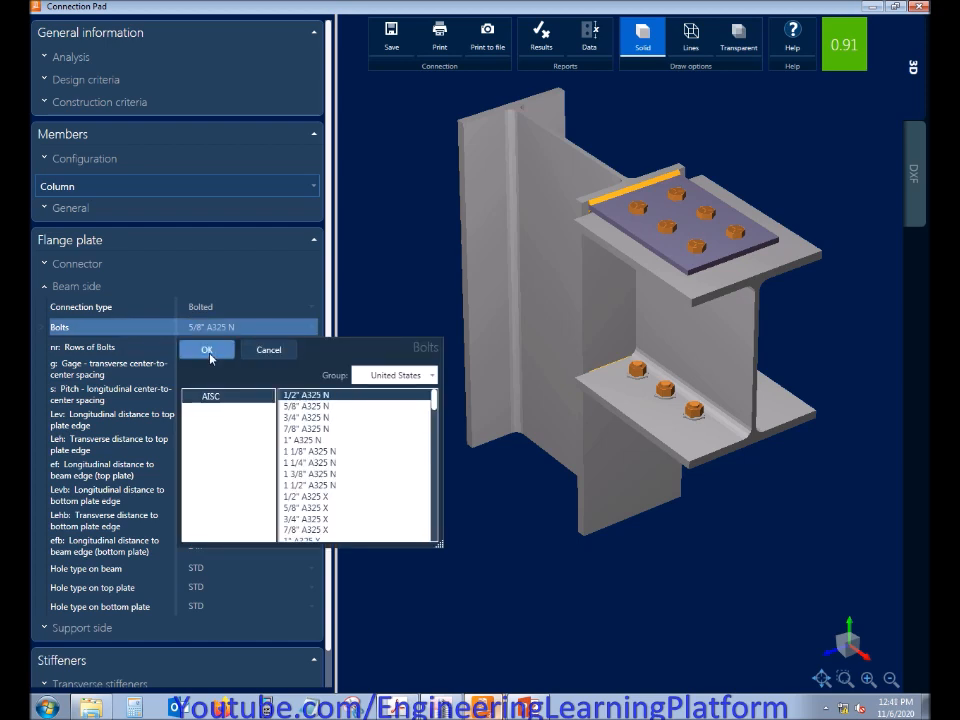
click(208, 350)
click(225, 330)
click(310, 410)
click(206, 349)
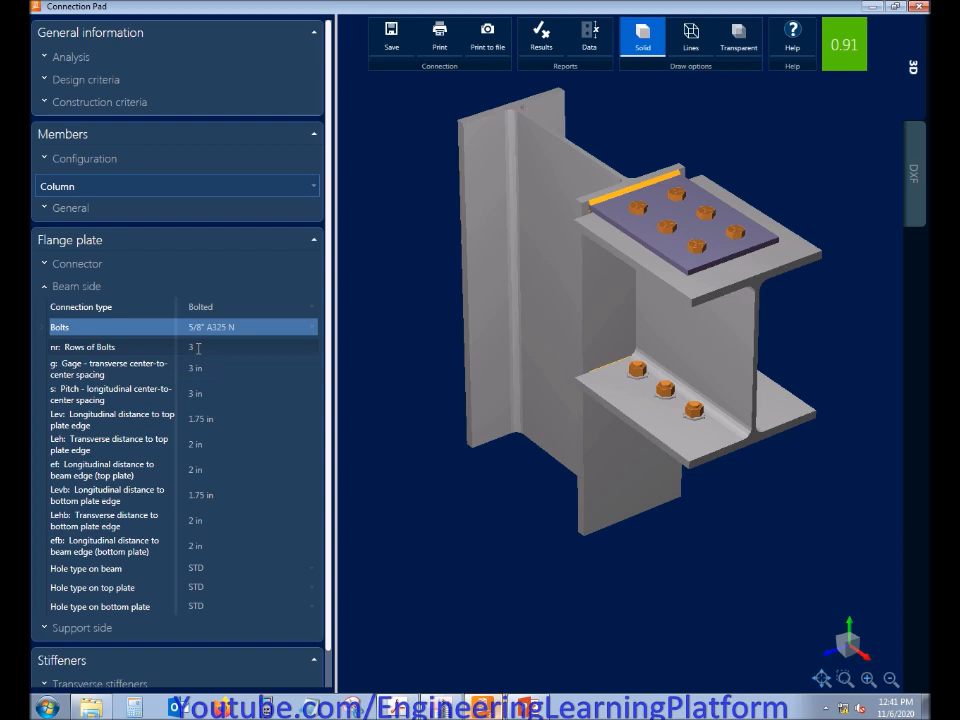
Try 2 rows of bolts on the beam side of the flange plates, and restore 3 rows
click(196, 348)
text(2)
key(Tab)
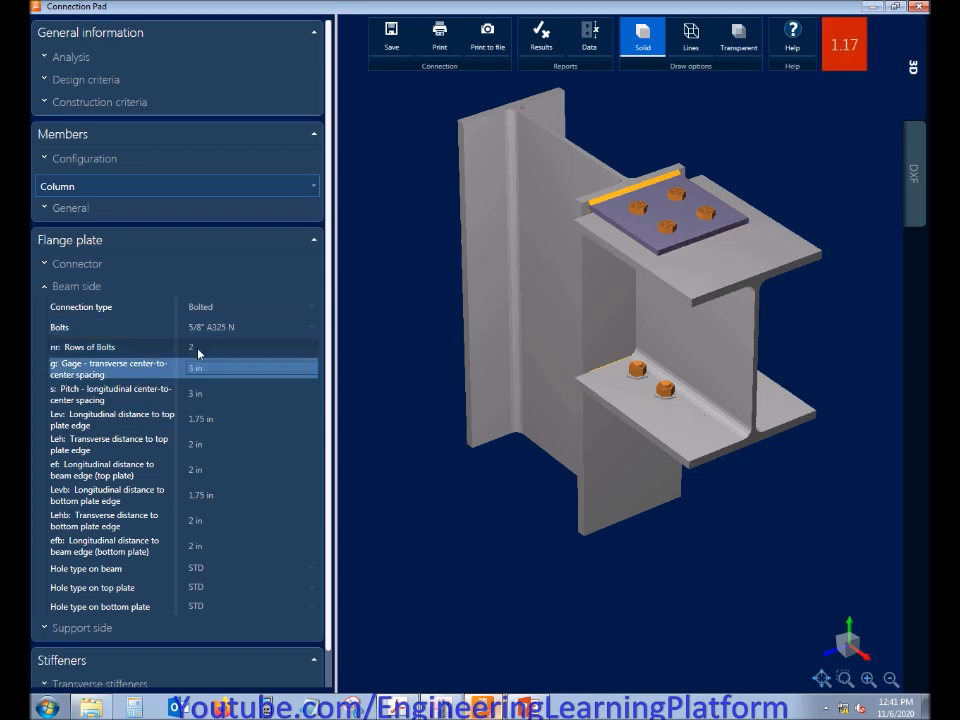
click(197, 348)
text(3)
key(Tab)
Set the beam-side longitudinal distances to the top and bottom plate edges to 2 in each
click(205, 424)
text(2)
key(Tab)
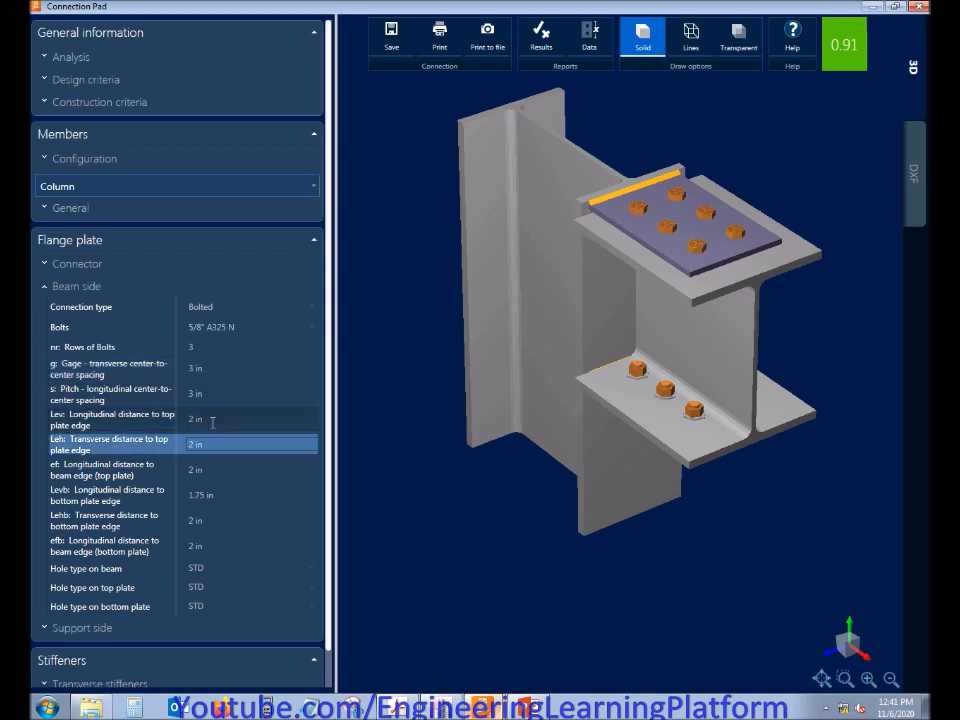
click(212, 495)
text(2)
key(Tab)
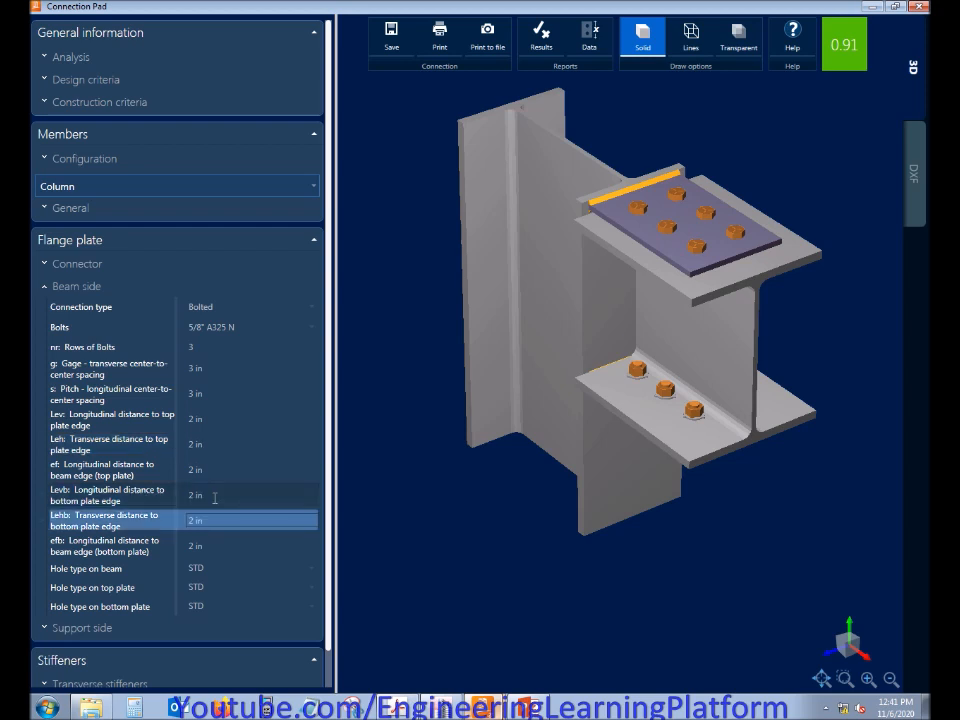
click(211, 567)
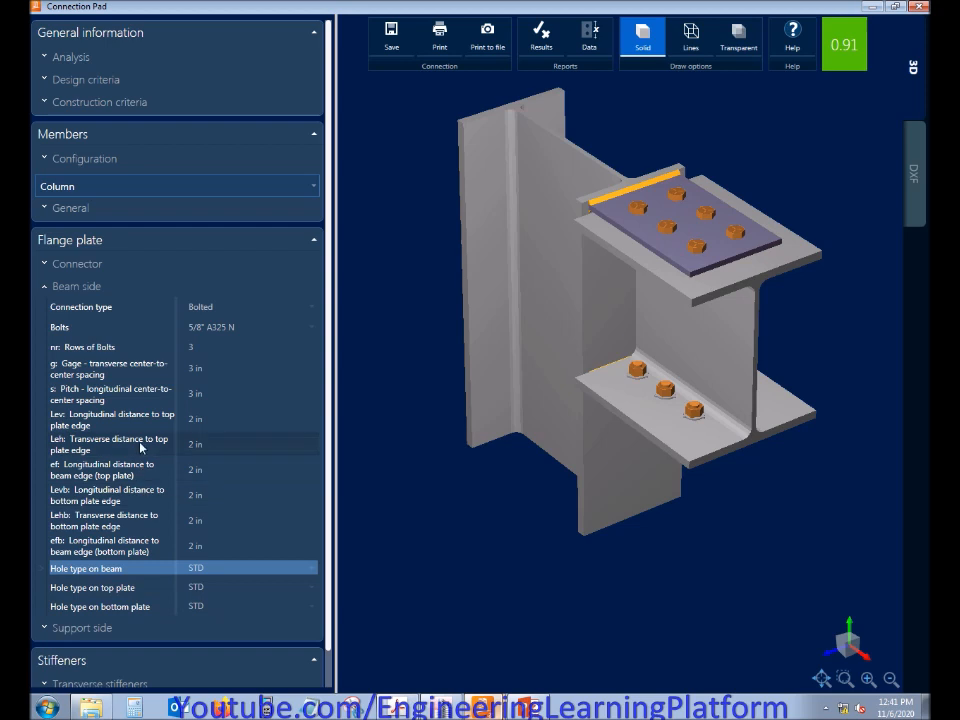
click(95, 289)
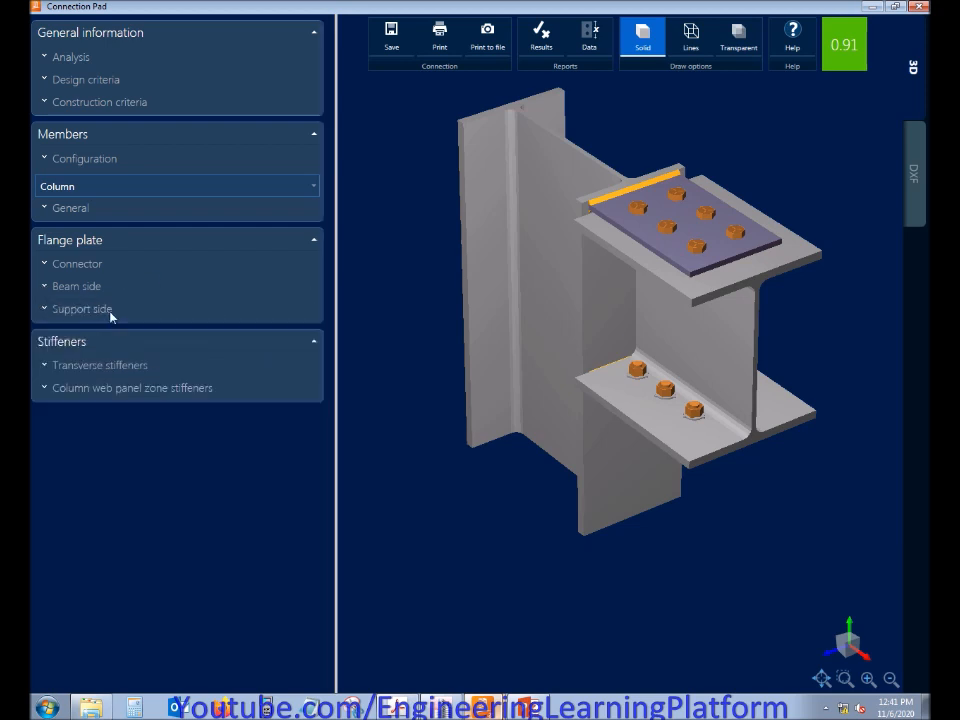
Try a top weld size to support of 8 sixteenths, and restore it to 4
click(112, 317)
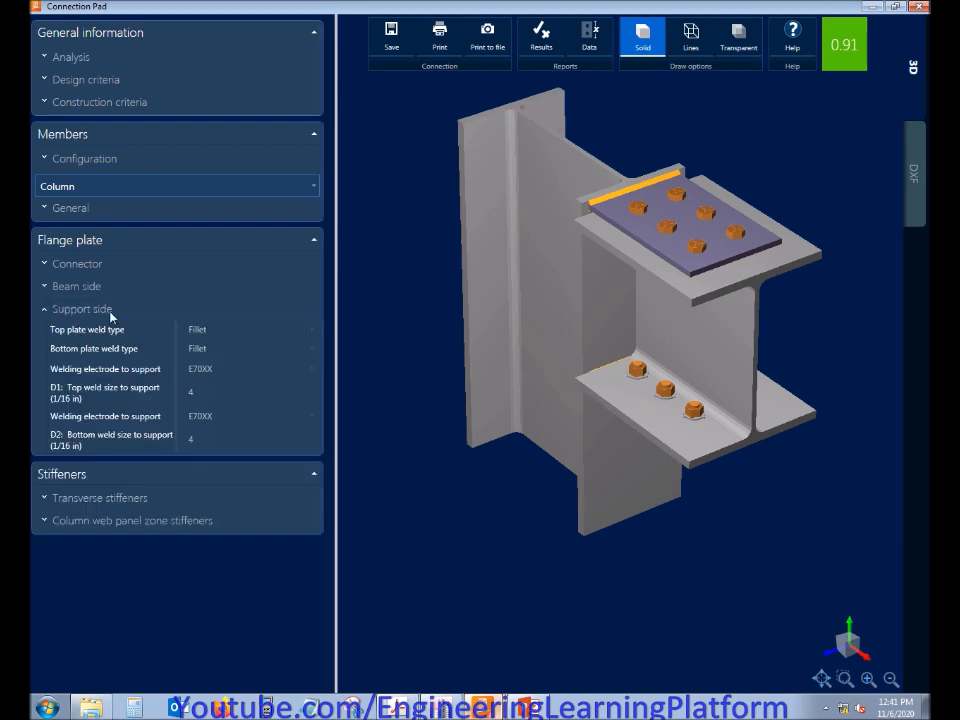
click(201, 392)
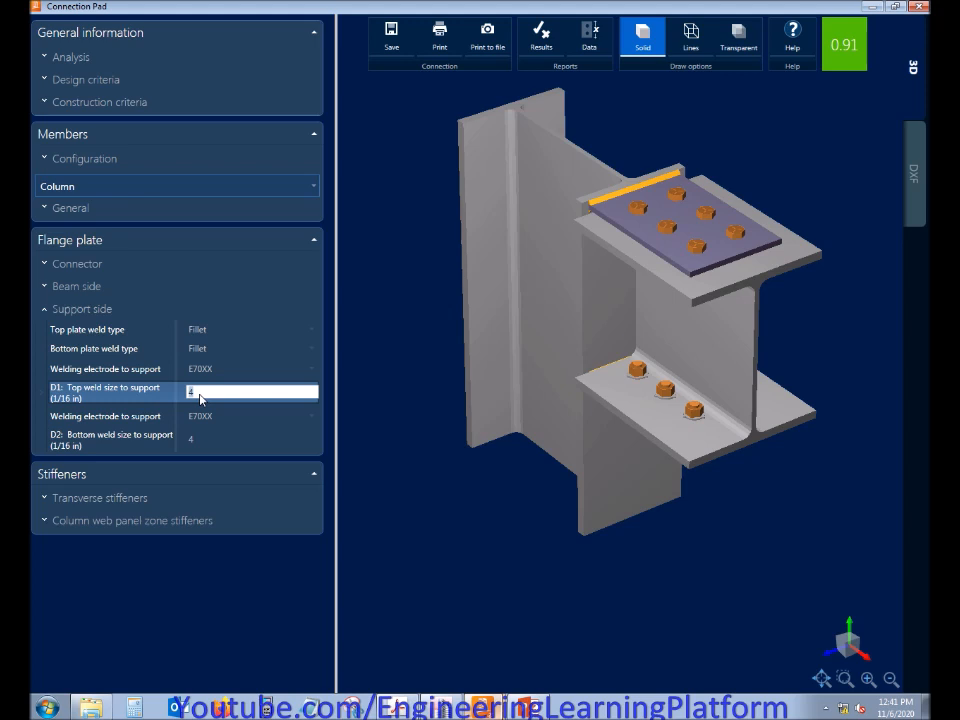
text(8)
key(Tab)
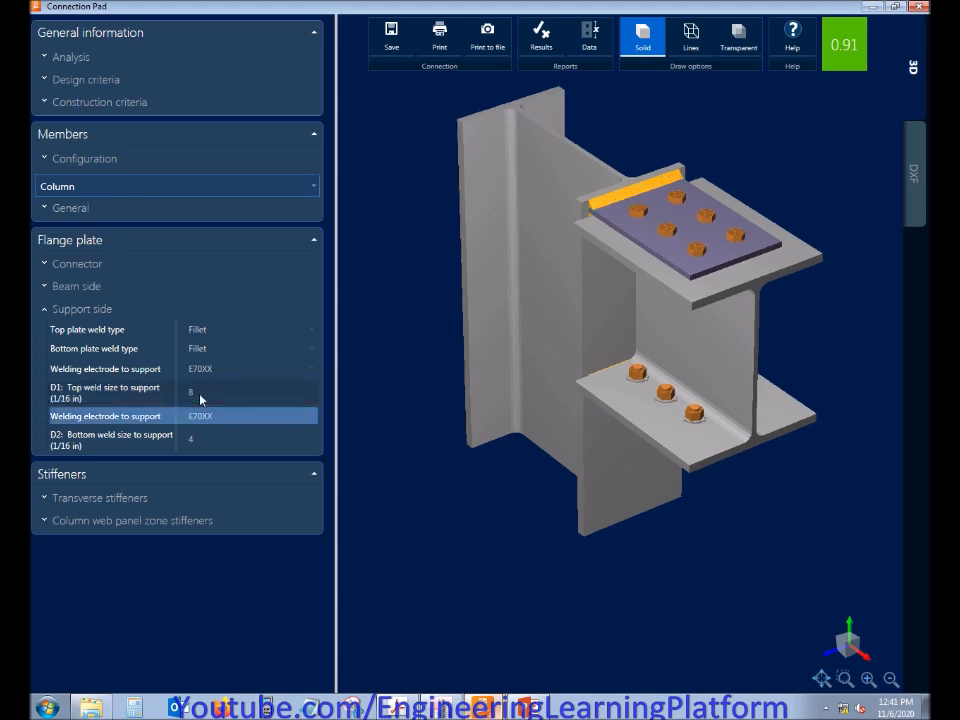
click(200, 396)
text(4)
key(Tab)
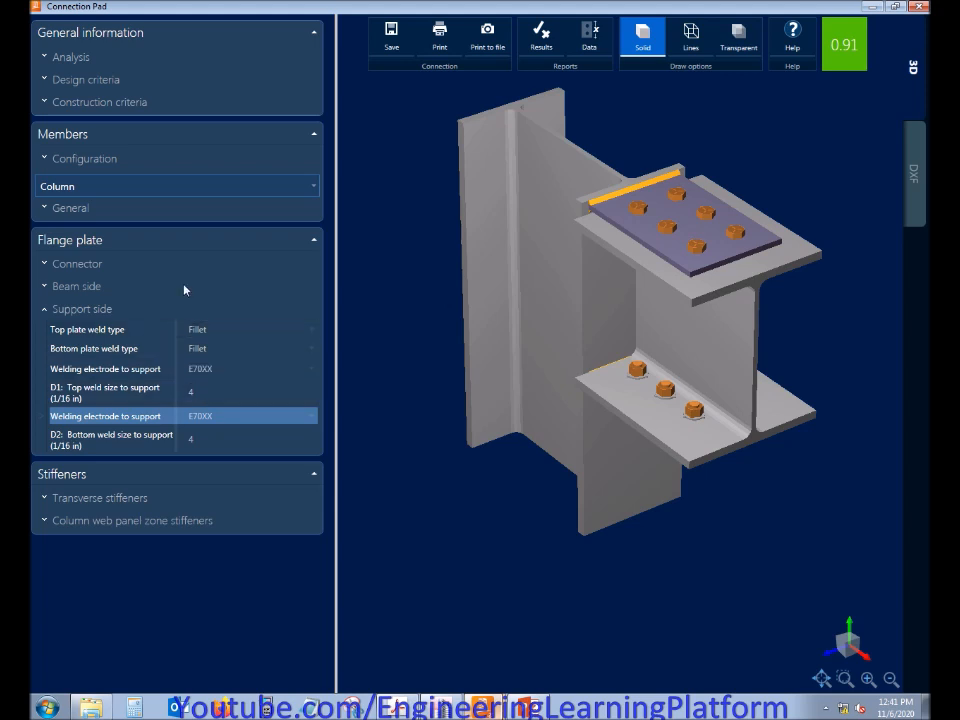
click(107, 307)
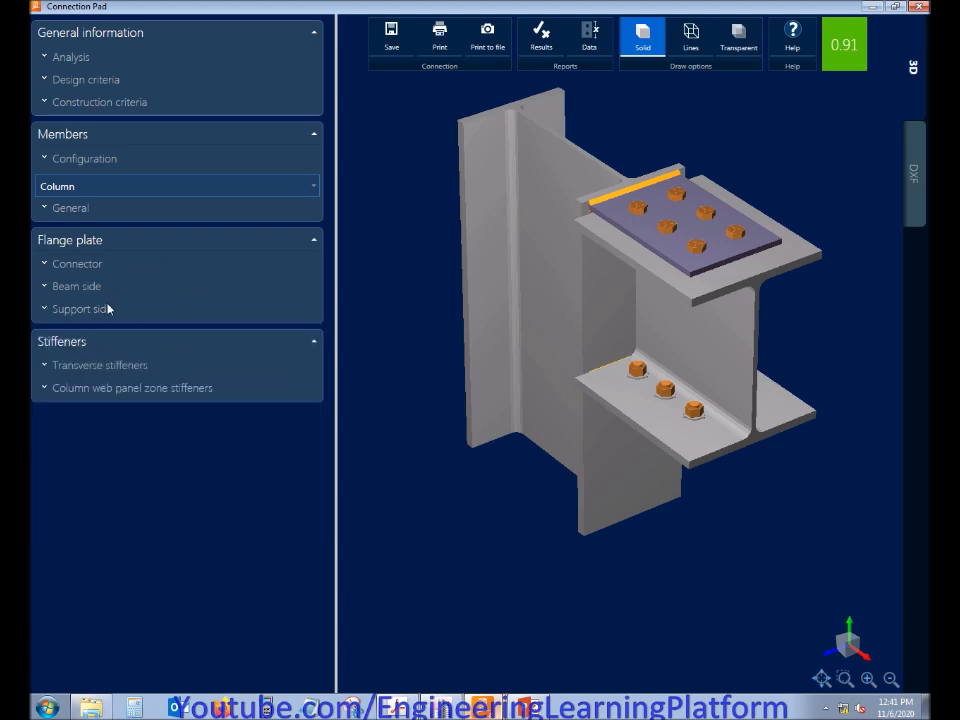
Try transverse stiffeners at the Top position of the column, and set the position back to None
click(116, 367)
click(210, 387)
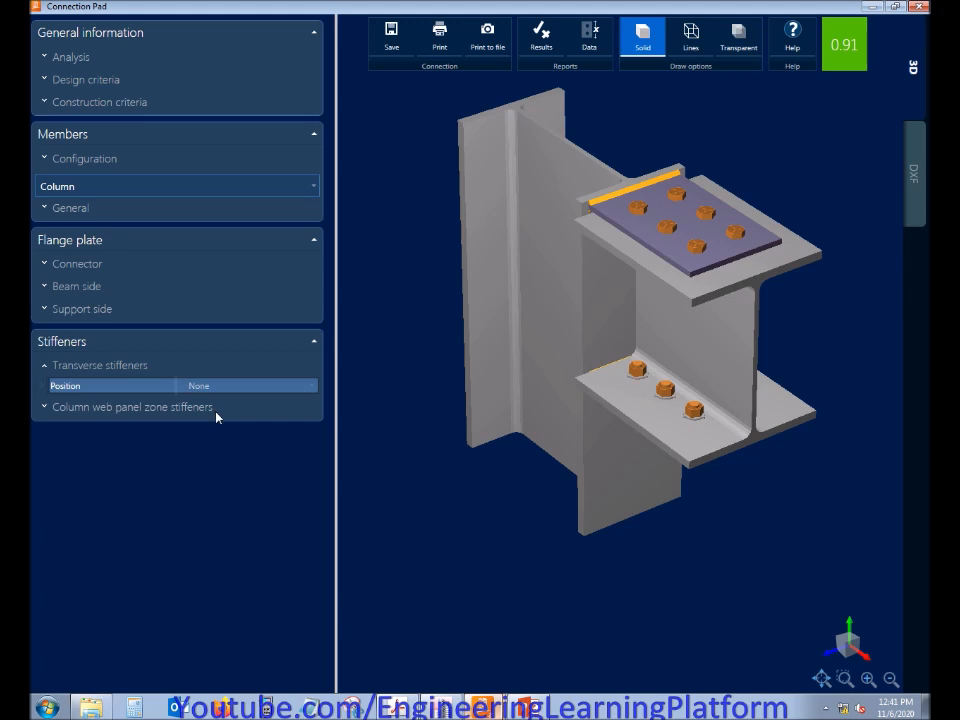
click(216, 416)
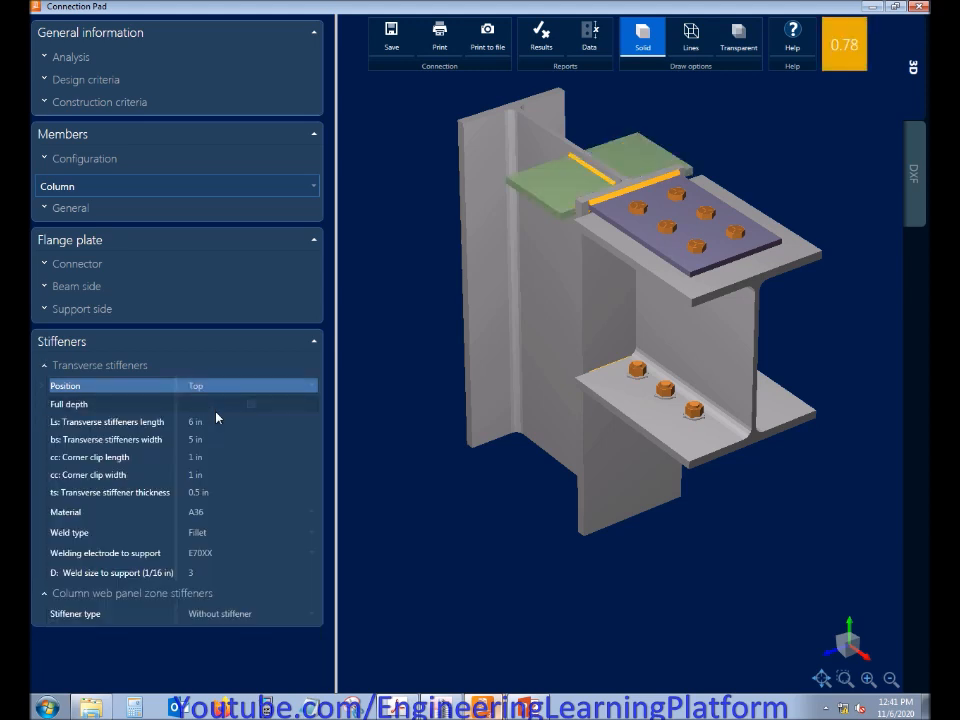
click(233, 388)
click(229, 404)
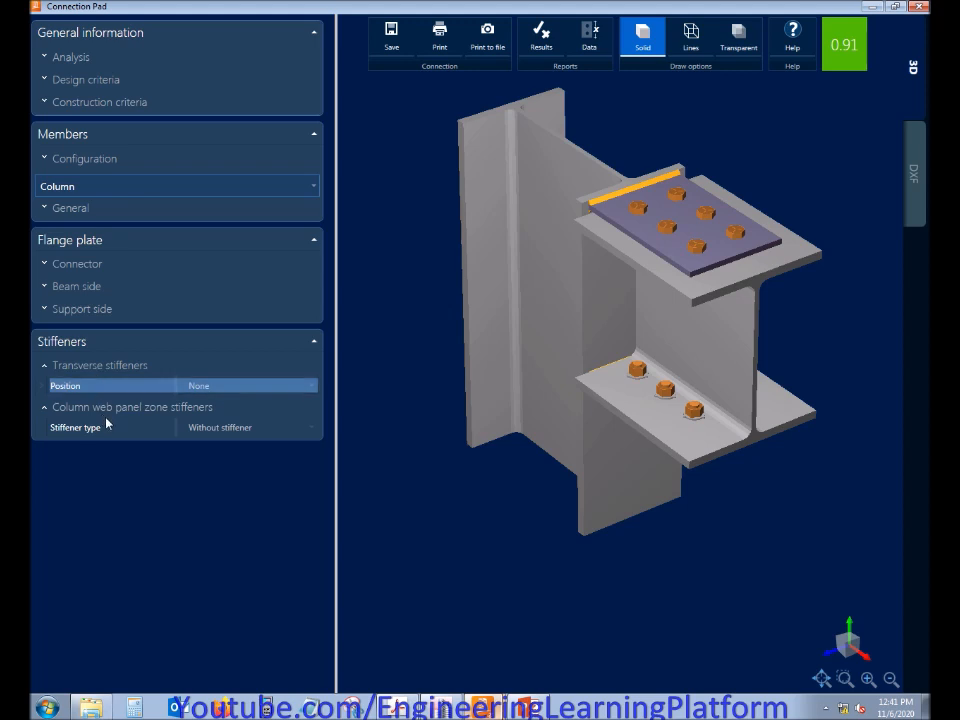
Set the column web panel zone stiffener type to Double plate
click(210, 430)
click(217, 457)
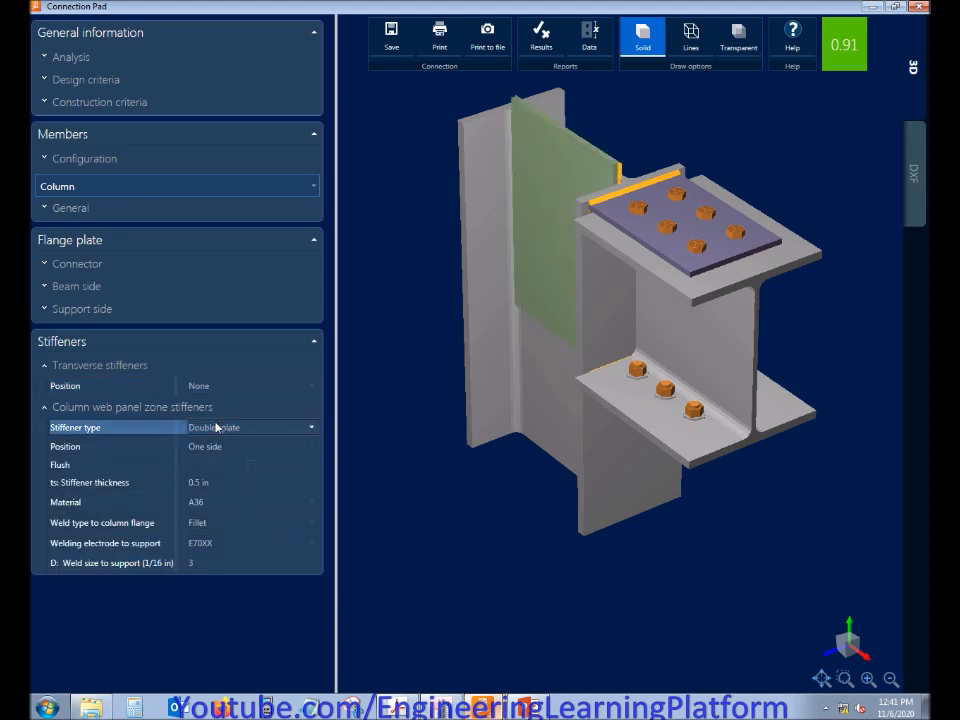
Set the column web panel zone stiffener type back to Without stiffener
click(216, 427)
click(216, 446)
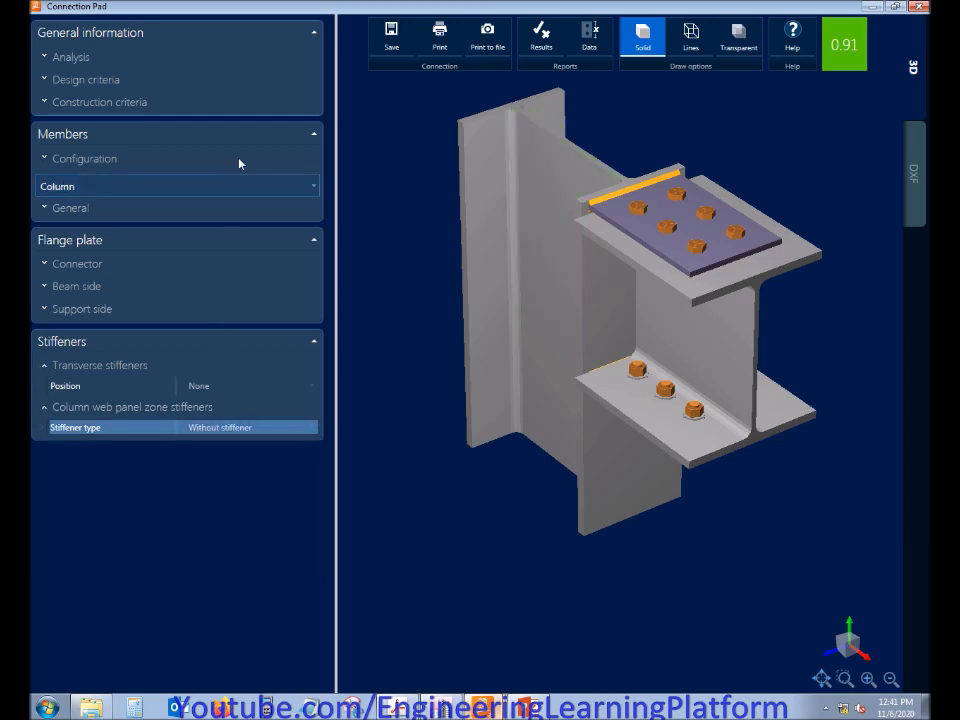
Review the connection's results report, including the geometric considerations and the design check ratios, and close it
click(530, 38)
scroll(600, 337, down, 10)
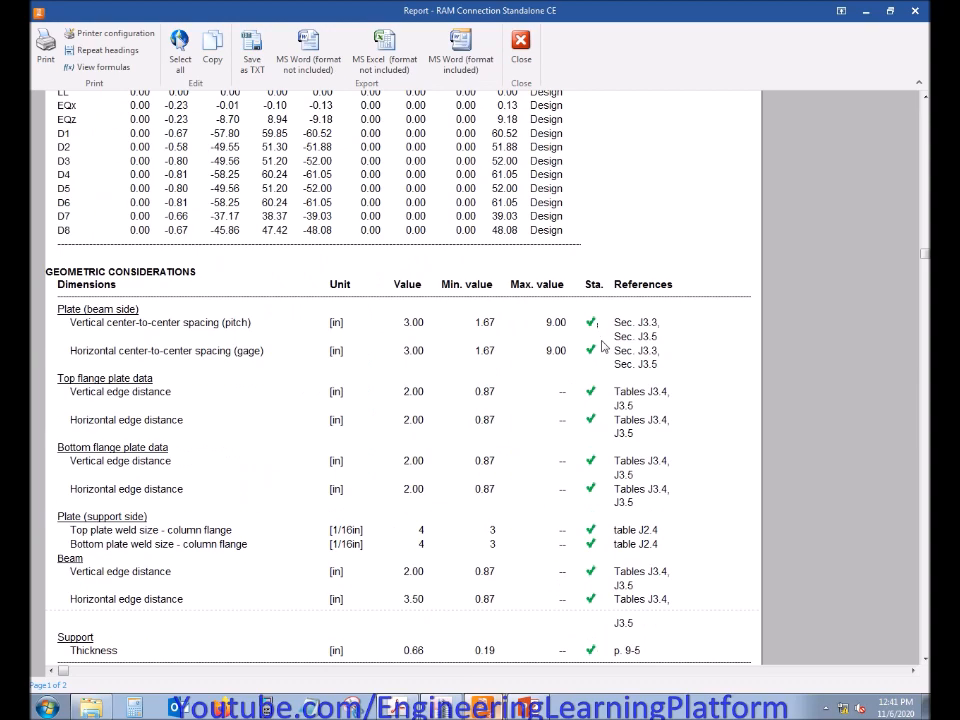
scroll(595, 420, down, 15)
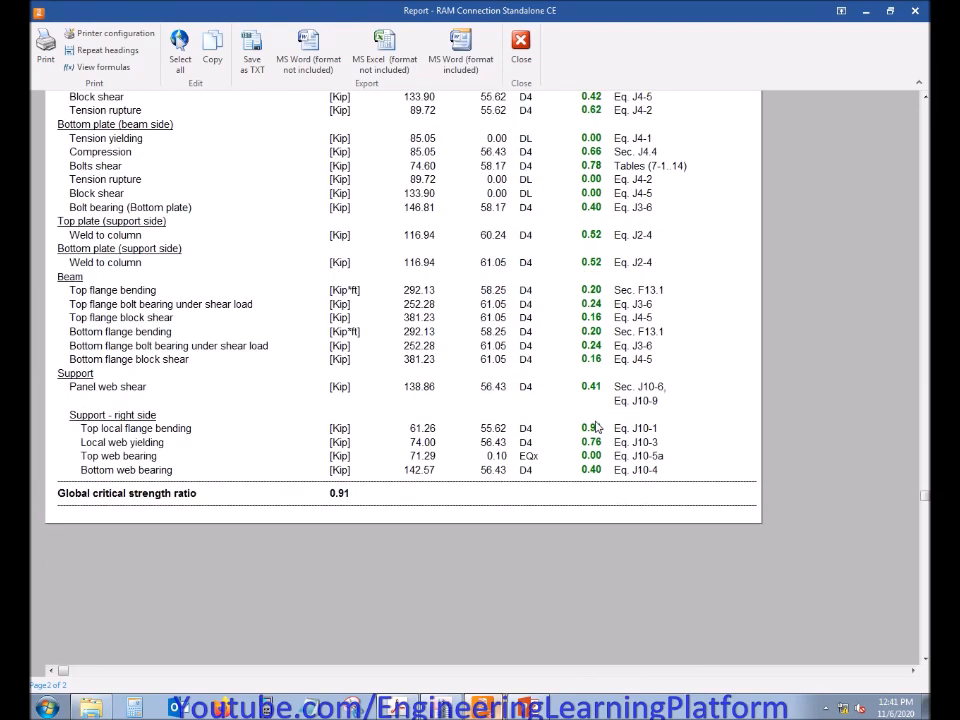
scroll(596, 427, up, 20)
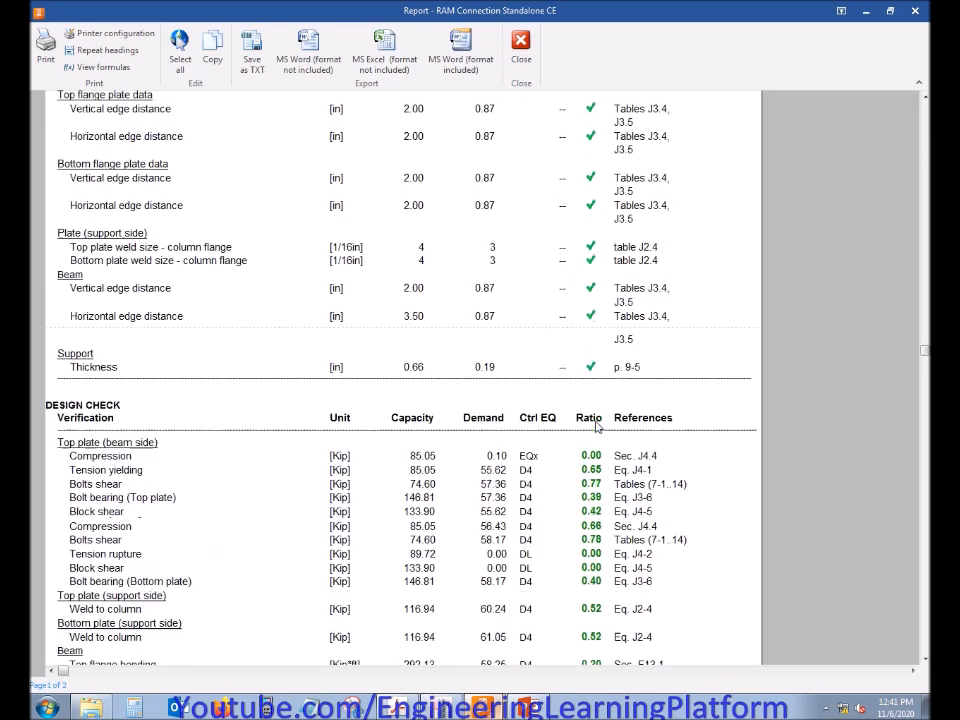
scroll(596, 427, up, 2)
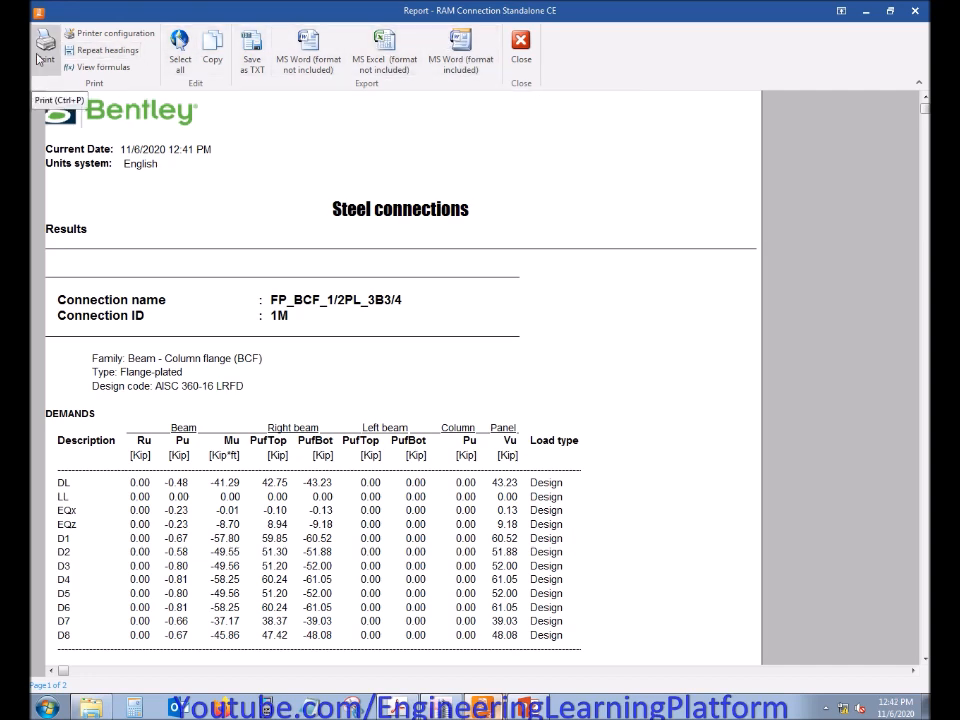
click(916, 12)
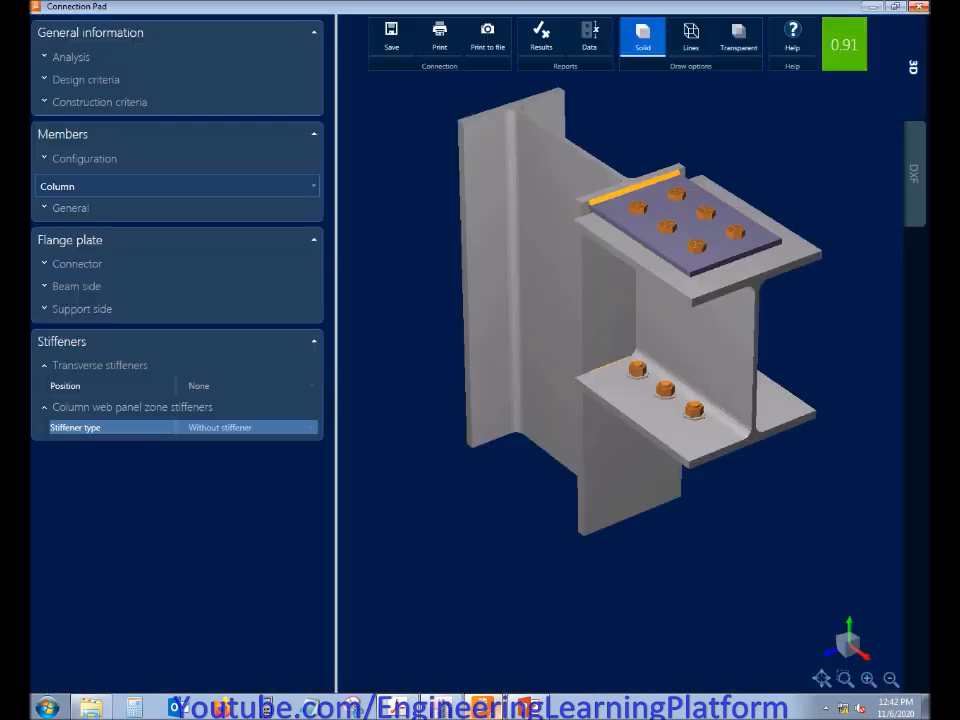
Show the connection's DXF drawings and examine the plate details and the top, bottom, lateral and front views
middle_drag(755, 151, 770, 206)
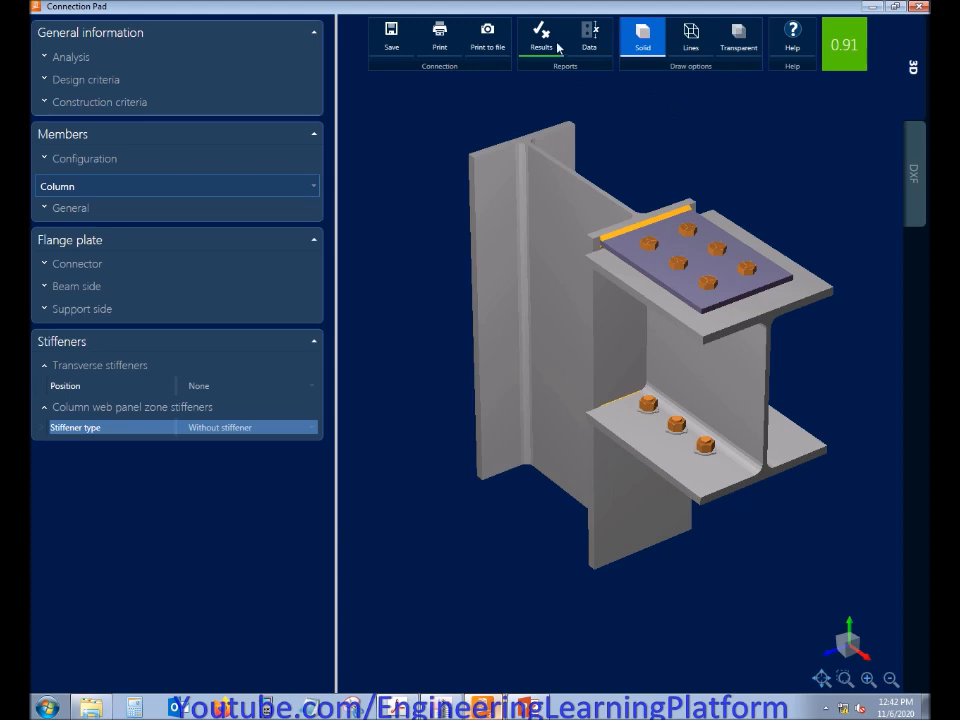
click(922, 183)
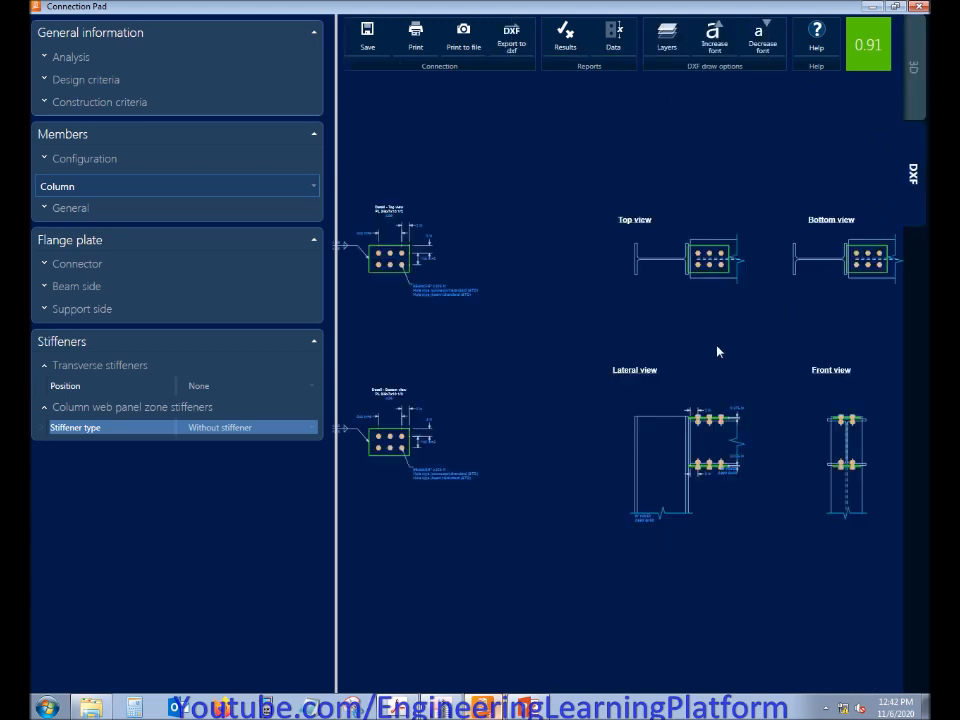
middle_drag(732, 353, 728, 341)
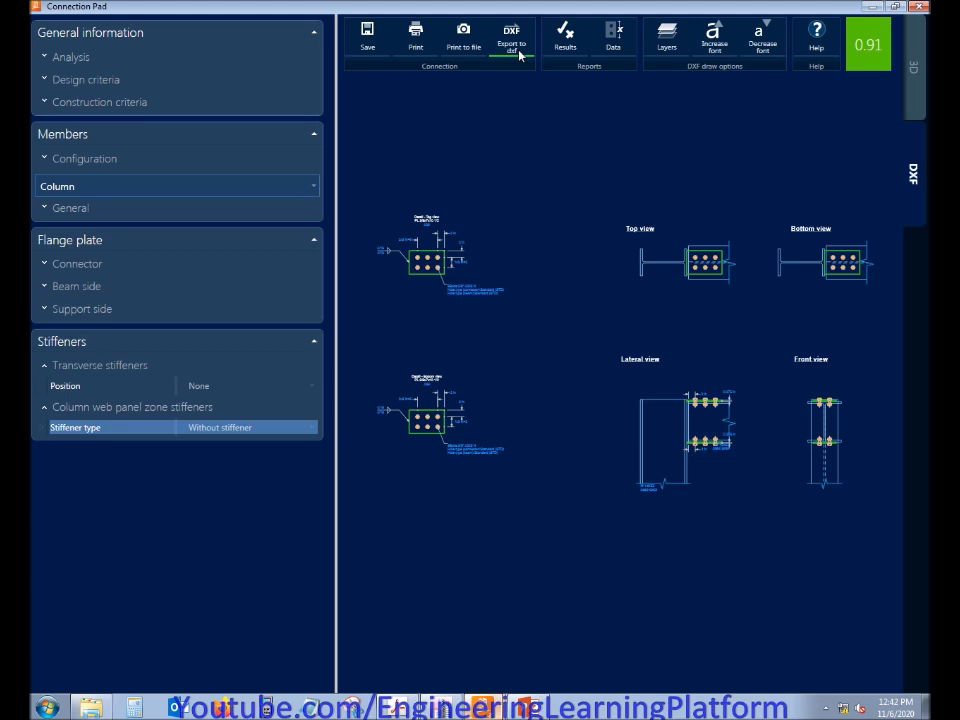
click(826, 706)
right_click(812, 640)
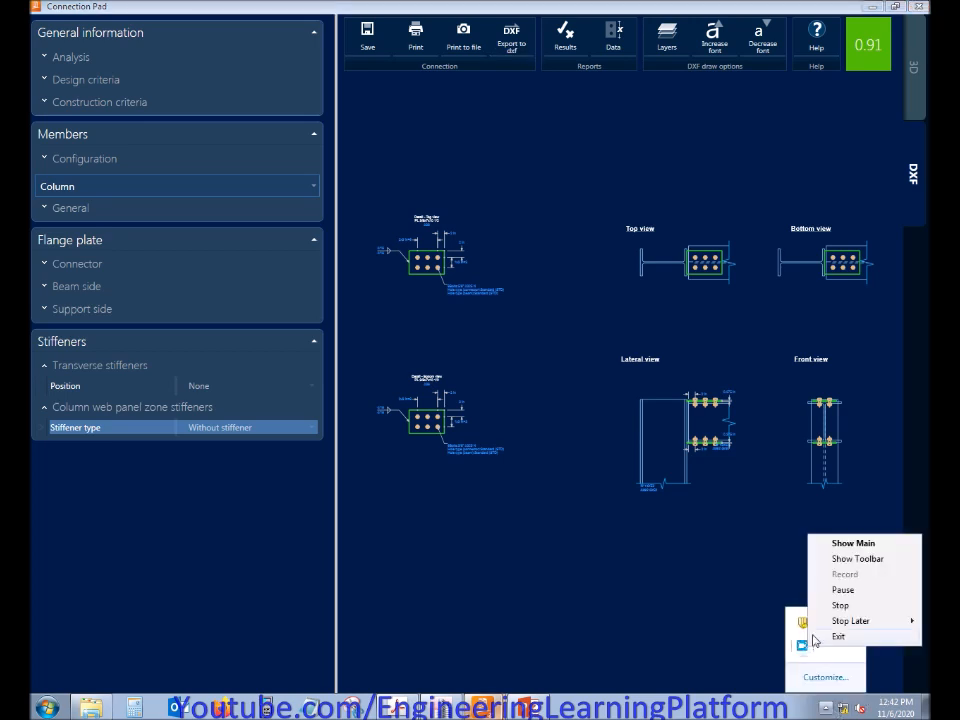